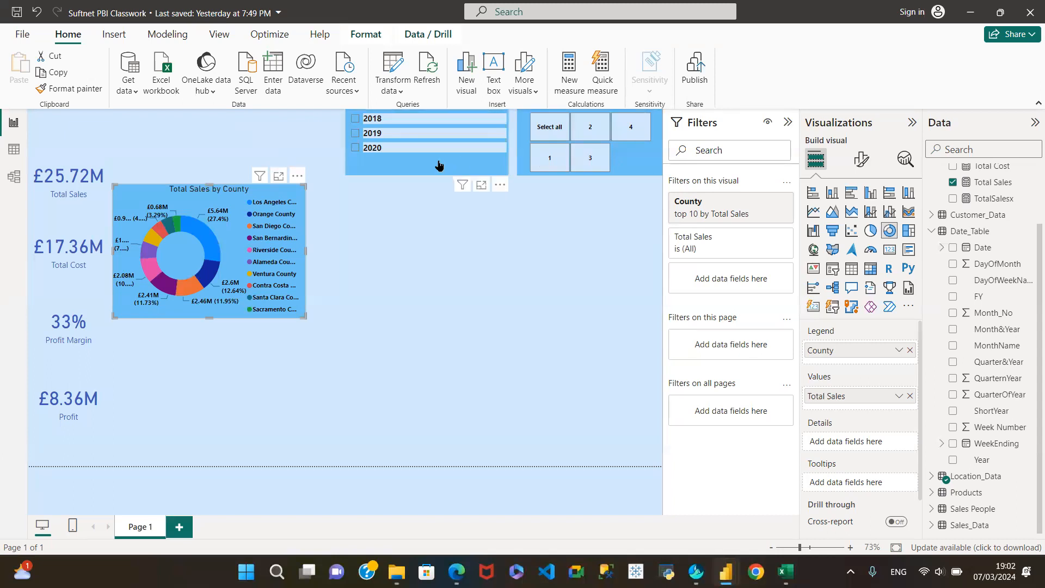
Step: Review the year slicer's slicer settings and its general effects, including background, visual border and shadow
click(405, 164)
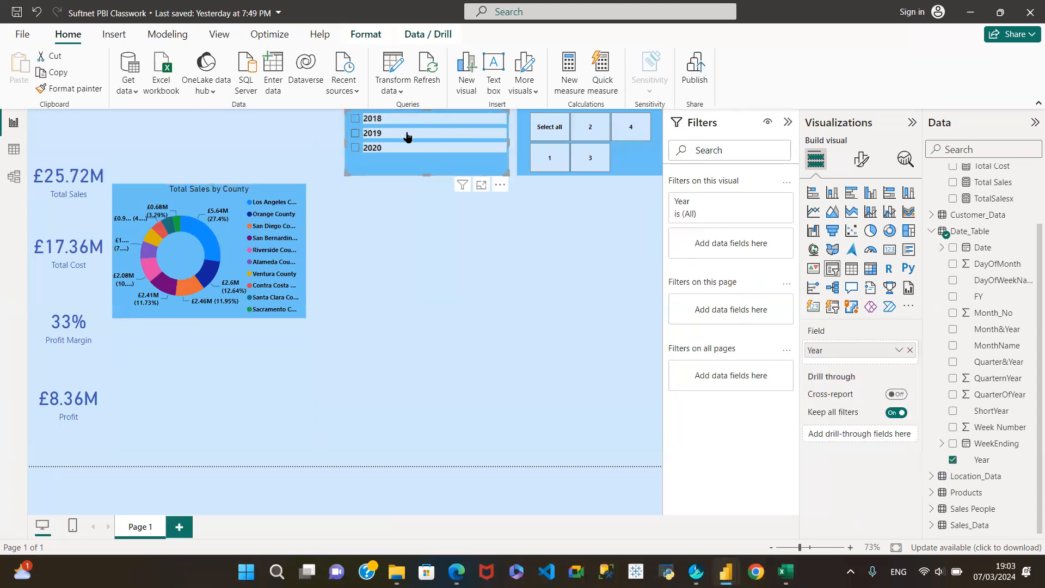
click(860, 159)
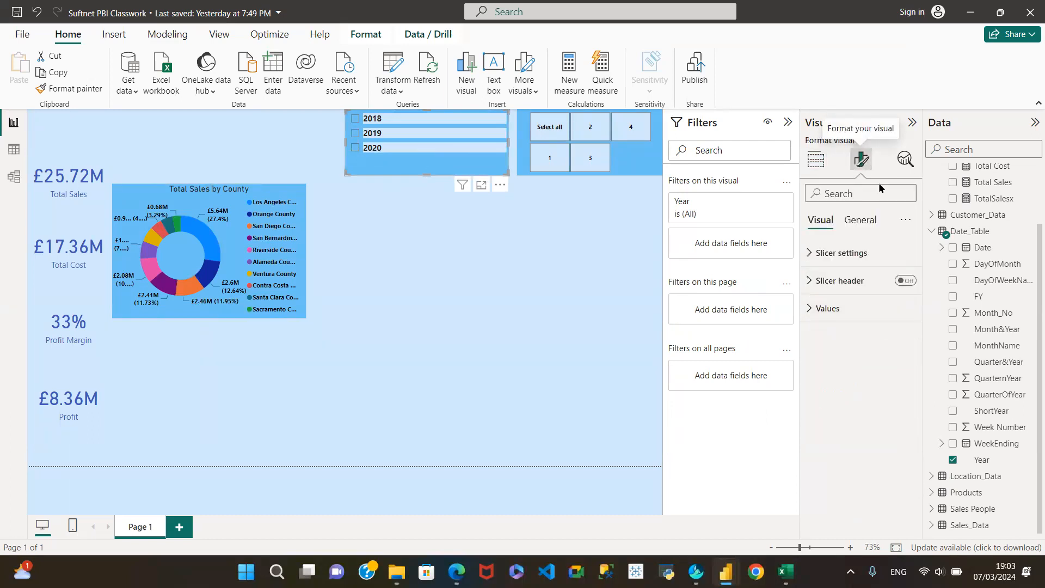
click(811, 257)
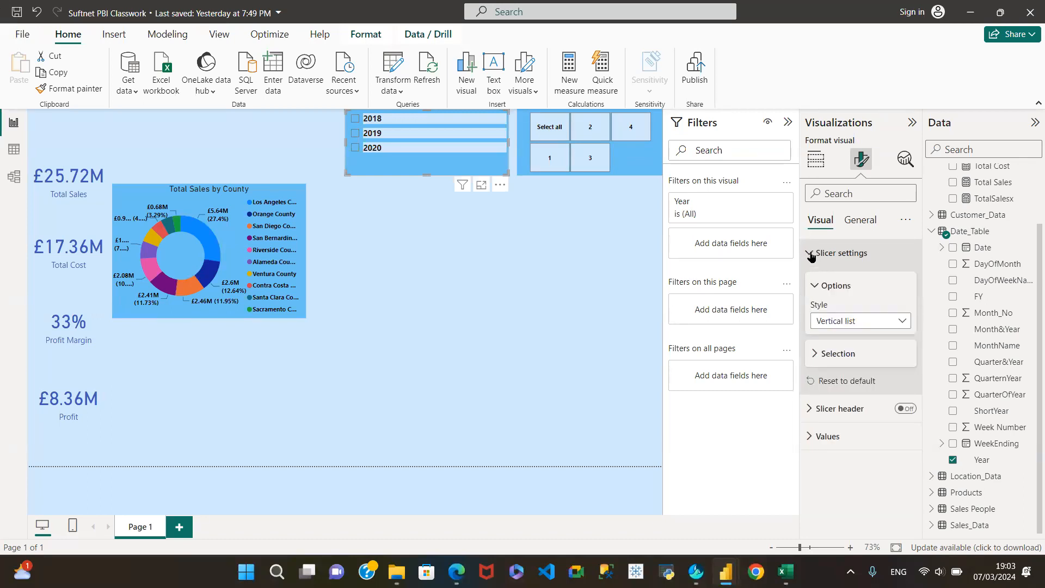
click(811, 255)
click(870, 220)
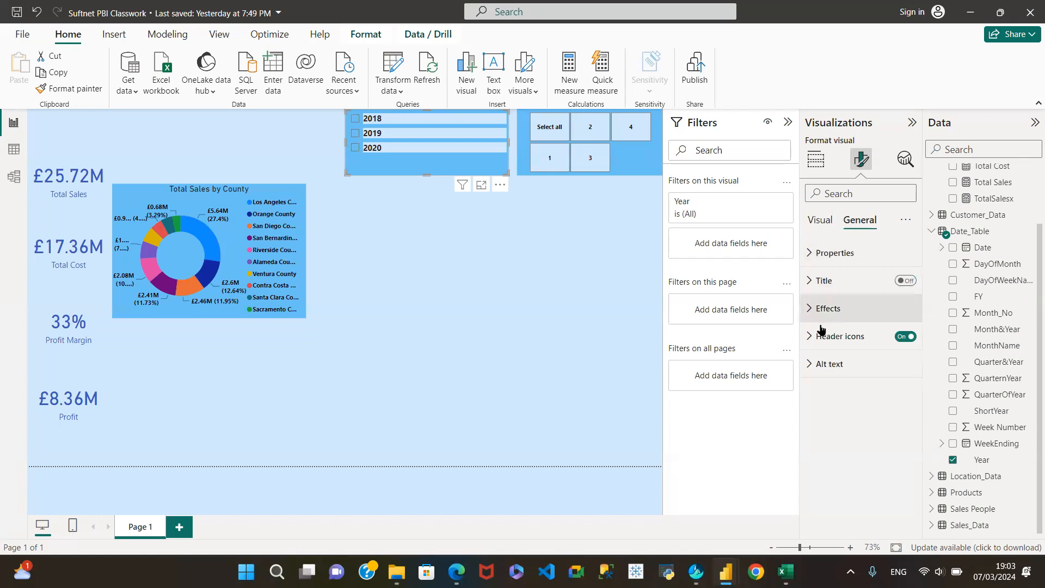
click(810, 309)
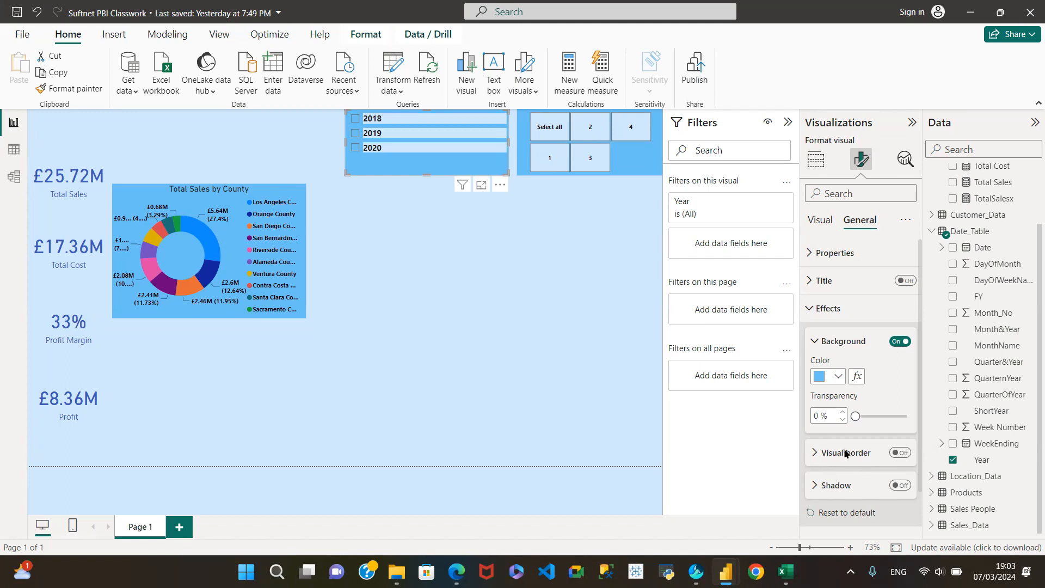
scroll(846, 445, down, 1)
scroll(862, 381, up, 1)
Step: Examine the year slicer's visual formatting: slicer settings, header, value font and values background colour
click(820, 220)
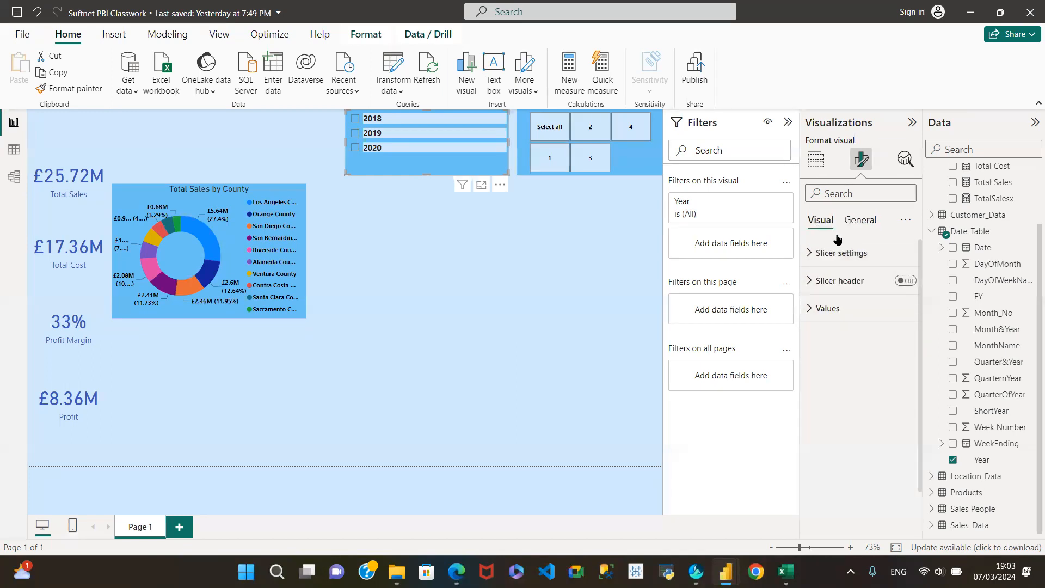
click(811, 254)
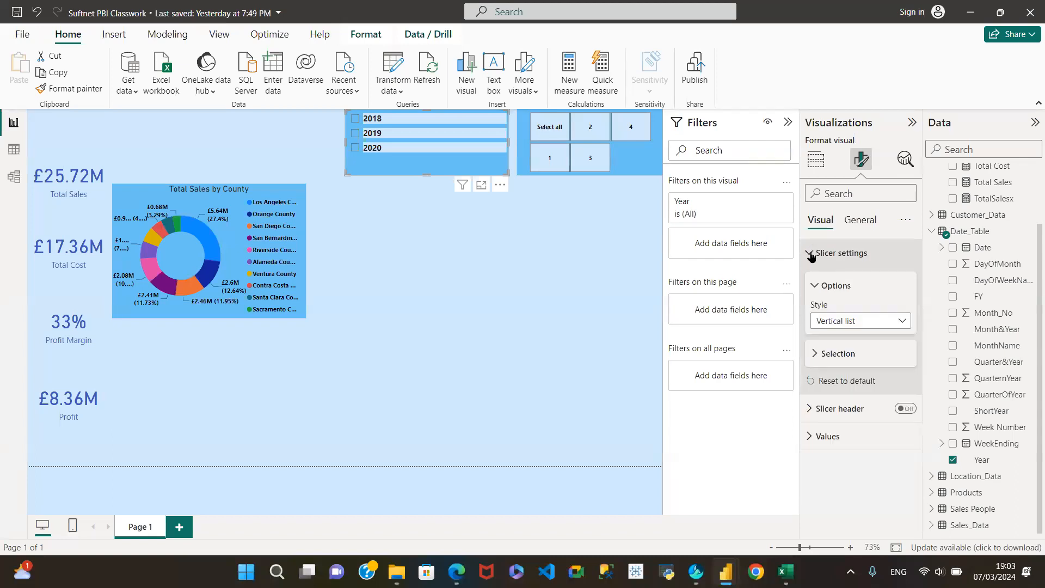
click(811, 254)
click(809, 281)
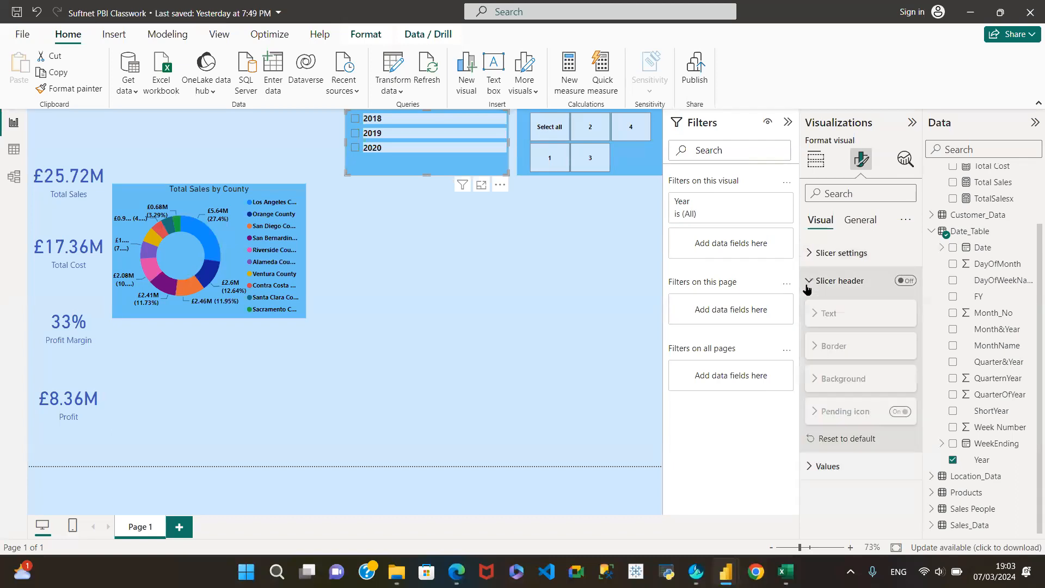
click(808, 281)
click(810, 309)
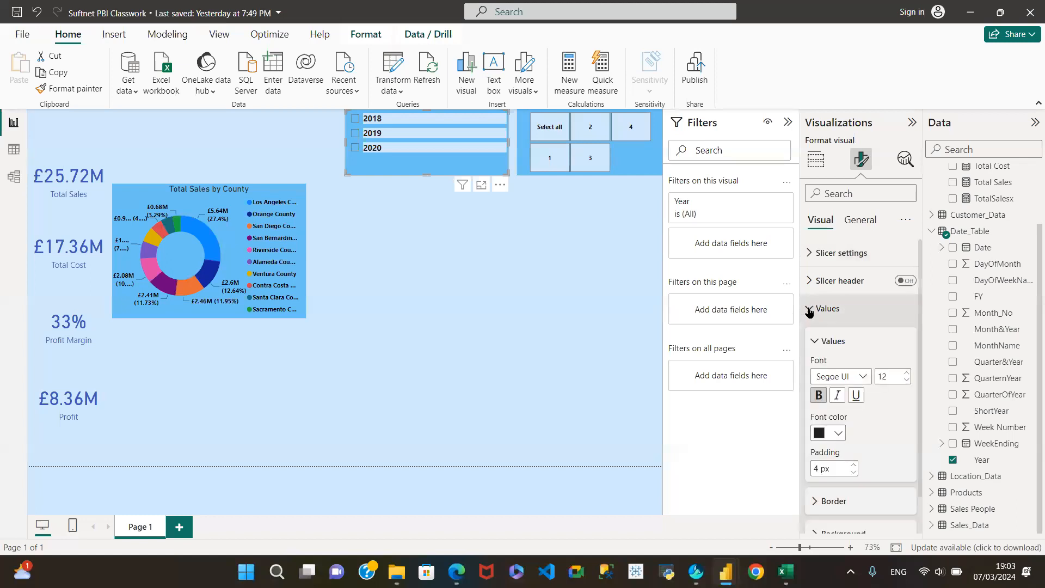
scroll(847, 442, down, 1)
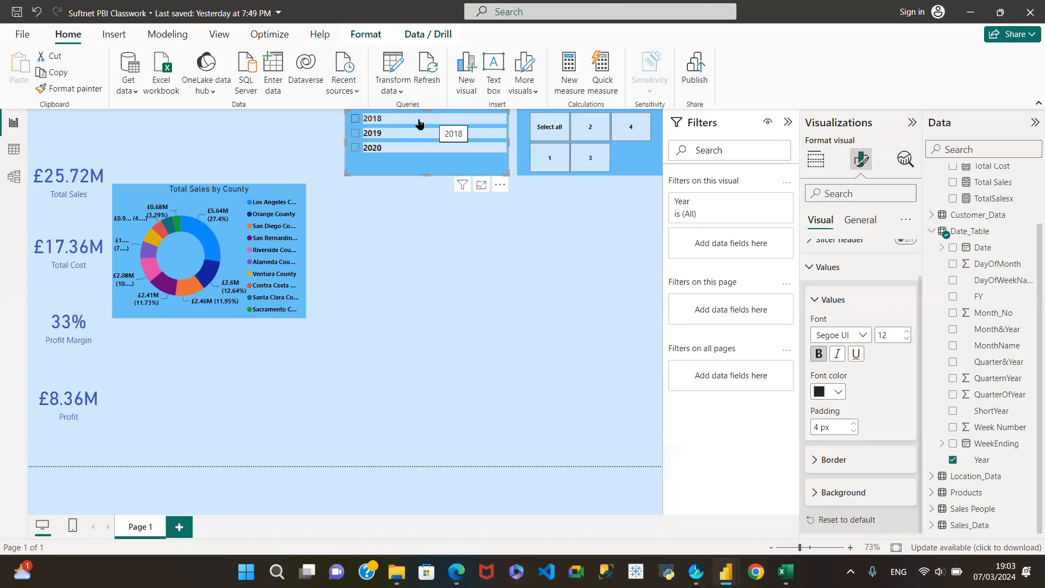
click(815, 495)
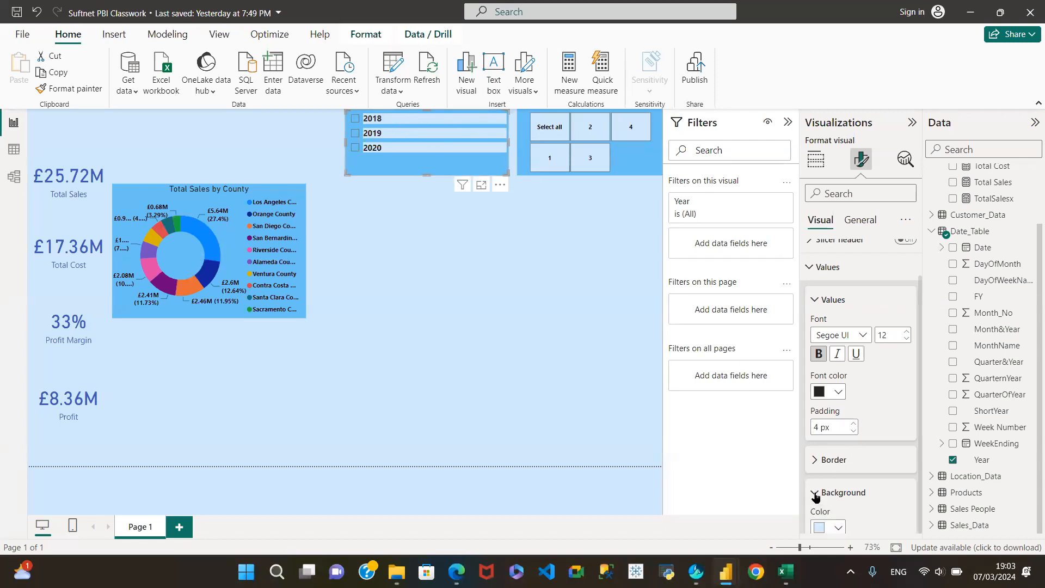
scroll(852, 463, down, 1)
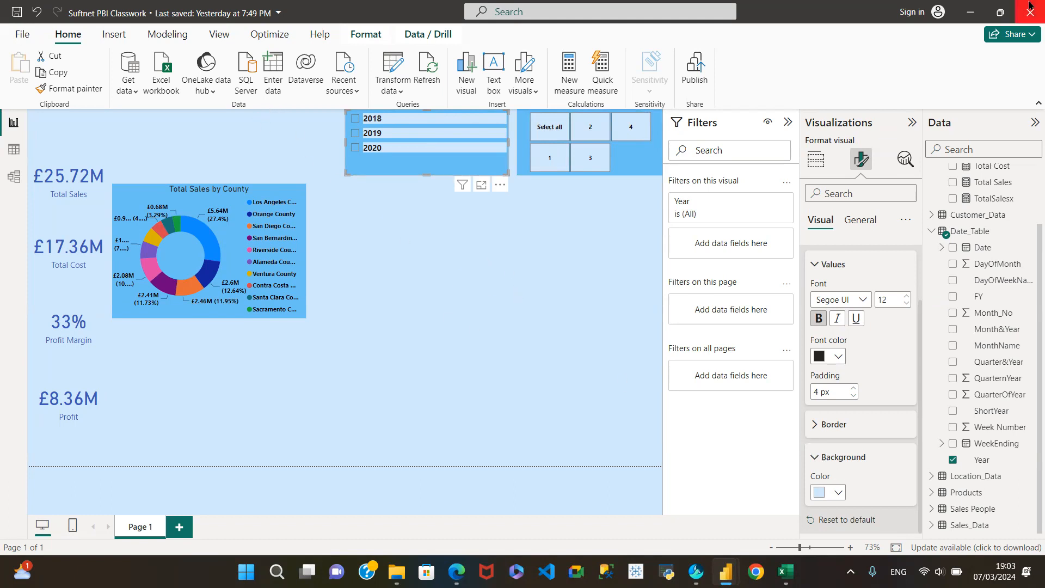
click(289, 154)
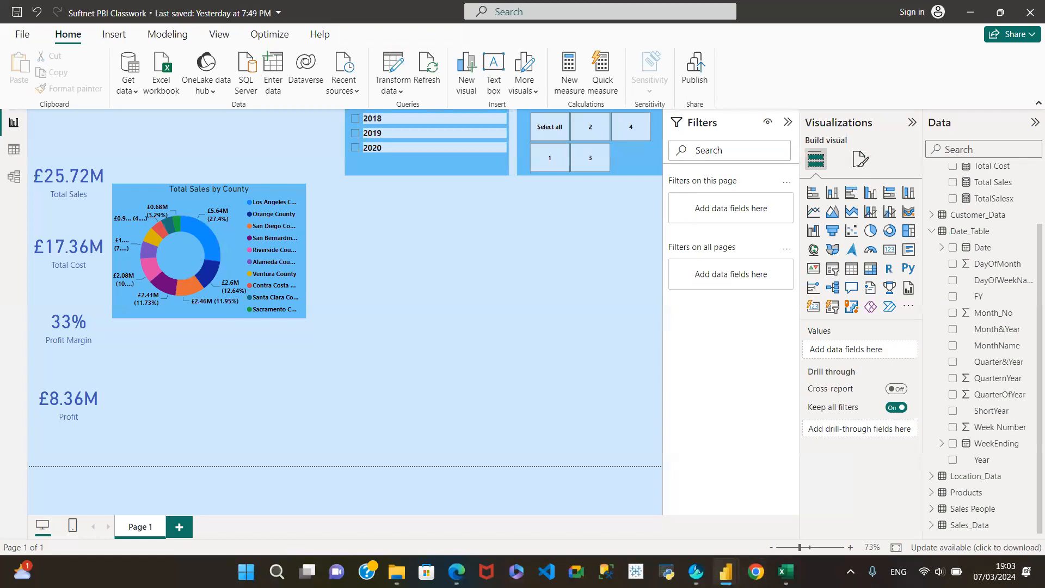
Step: Look at the Sales Performance page in the MY UBG powerbi work report and return to Suftnet PBI Classwork
mouse_move(726, 571)
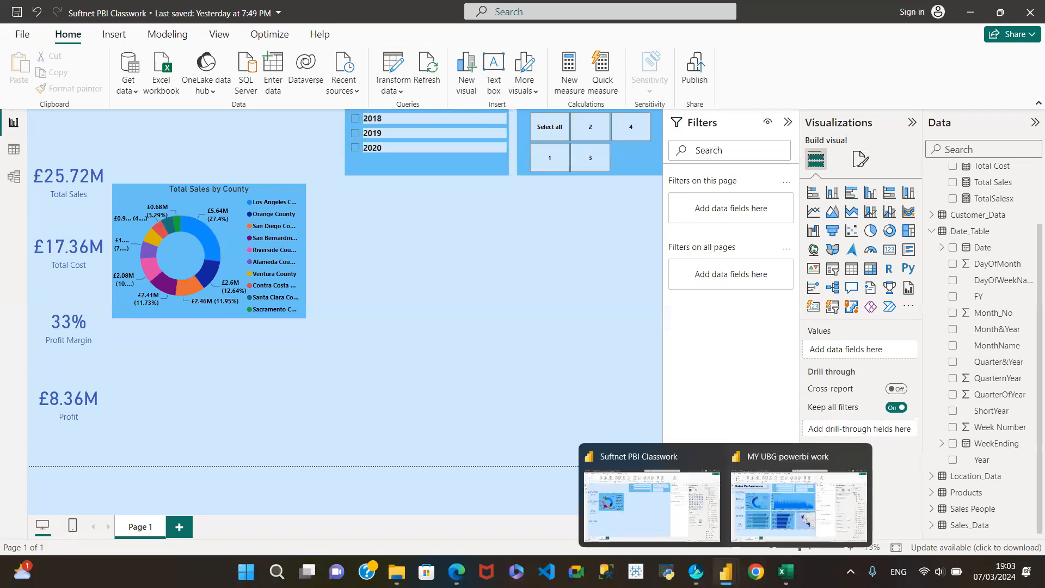
click(751, 513)
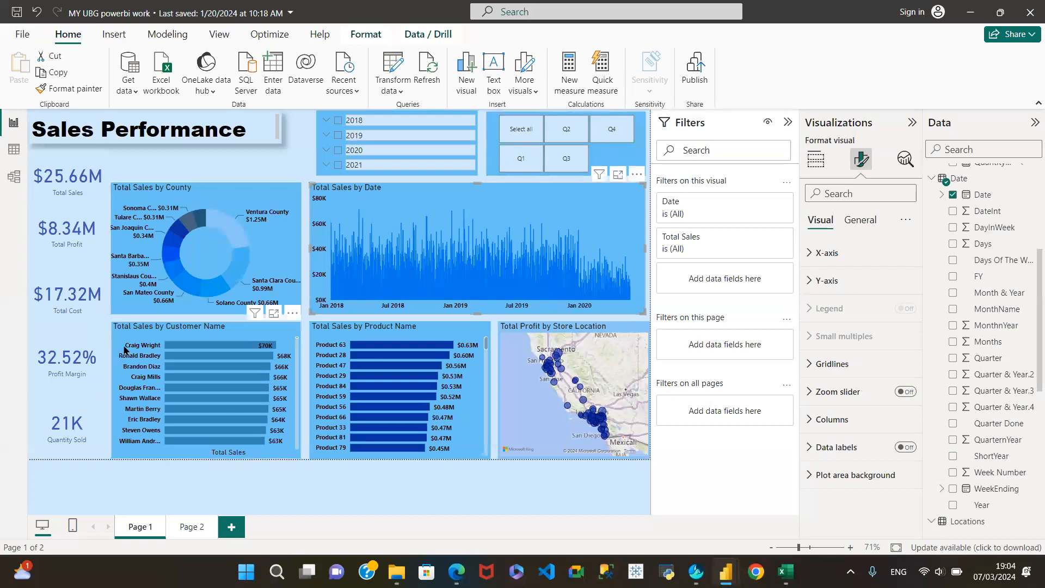
mouse_move(723, 568)
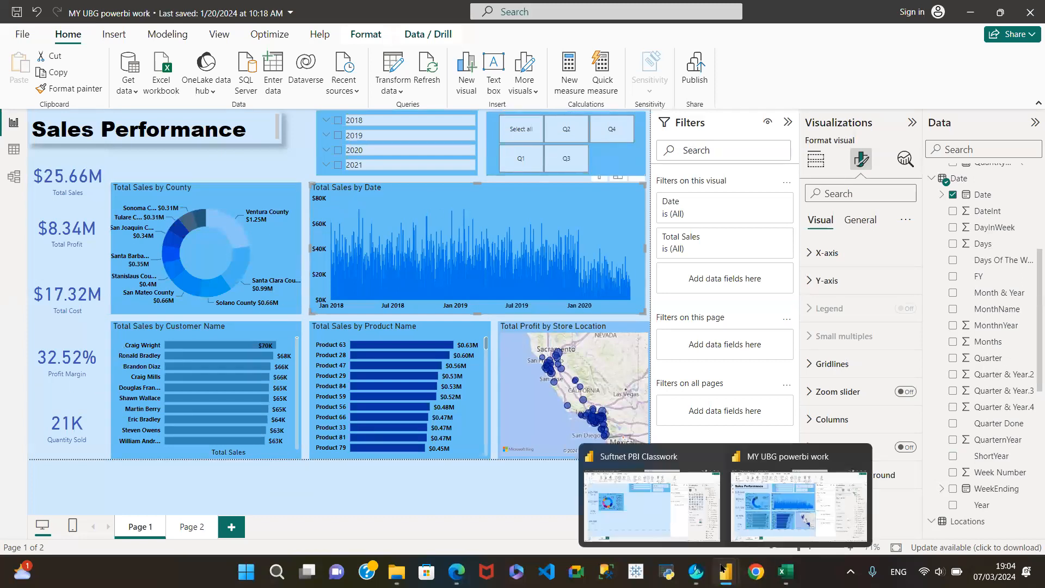
click(661, 511)
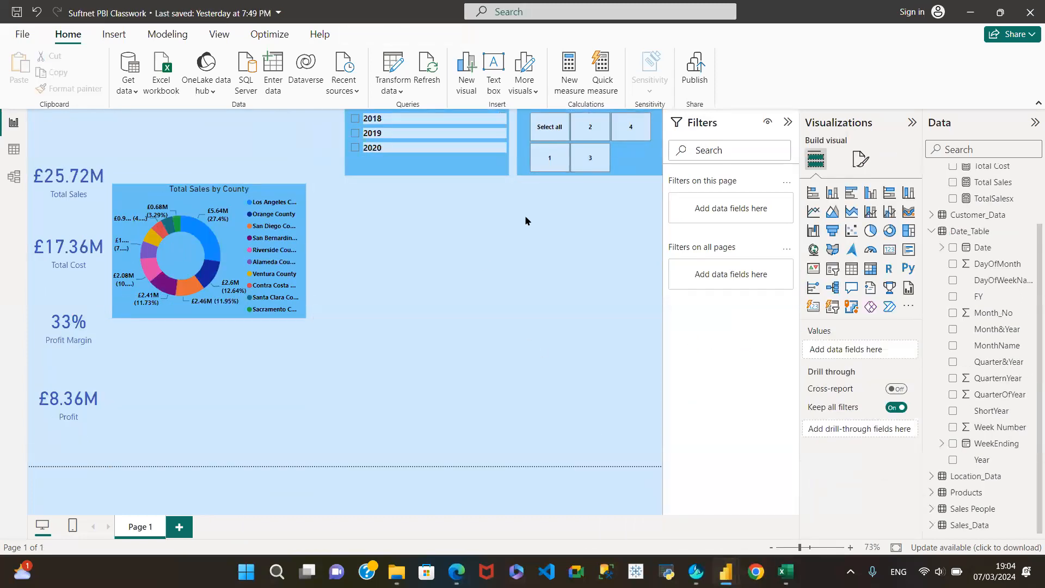
Step: Insert a clustered column chart below the slicers, extended to the page's right edge and matching the donut chart's height
click(871, 194)
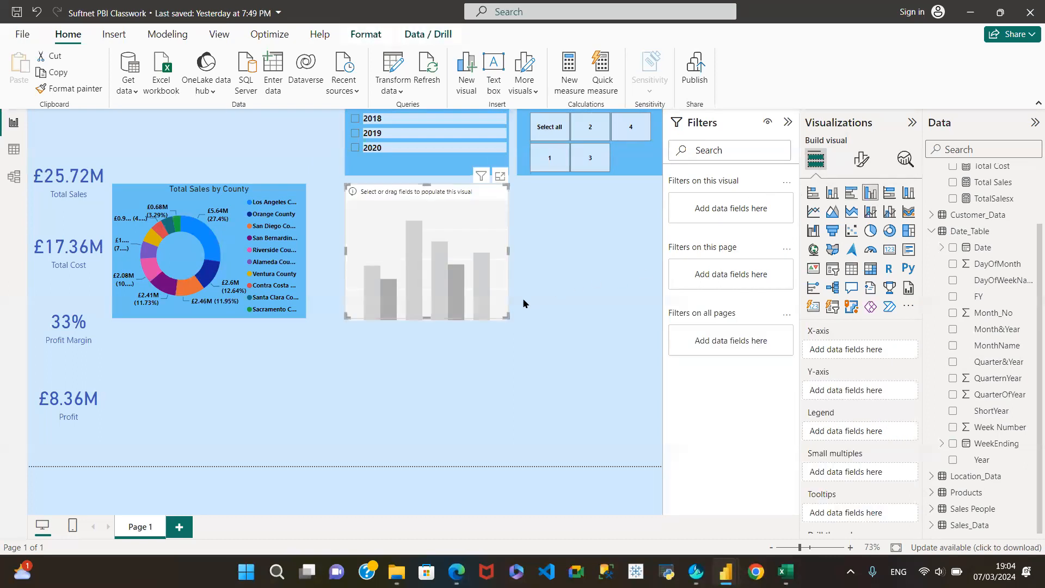
drag(506, 315, 661, 295)
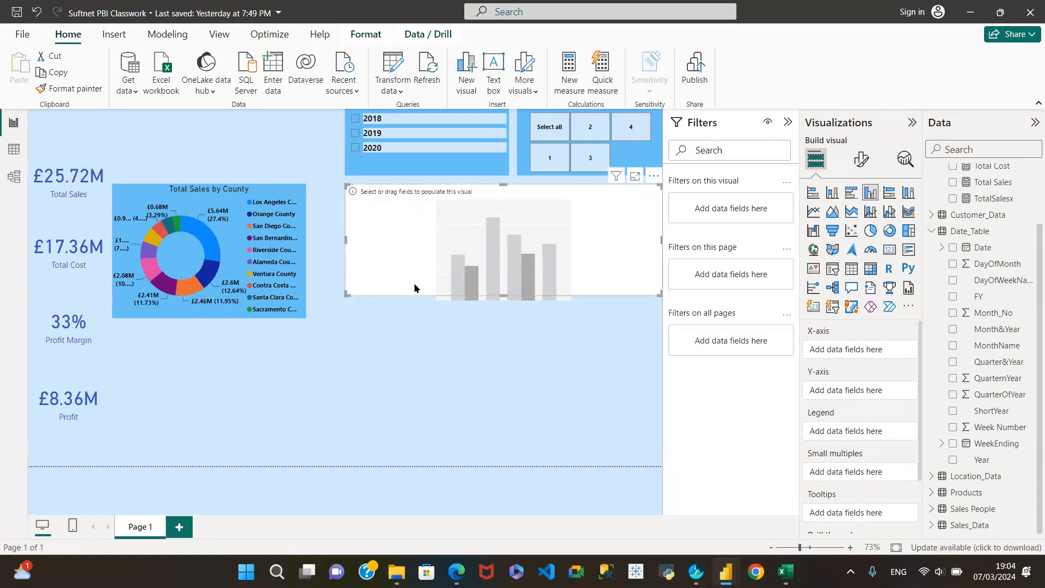
drag(501, 295, 499, 317)
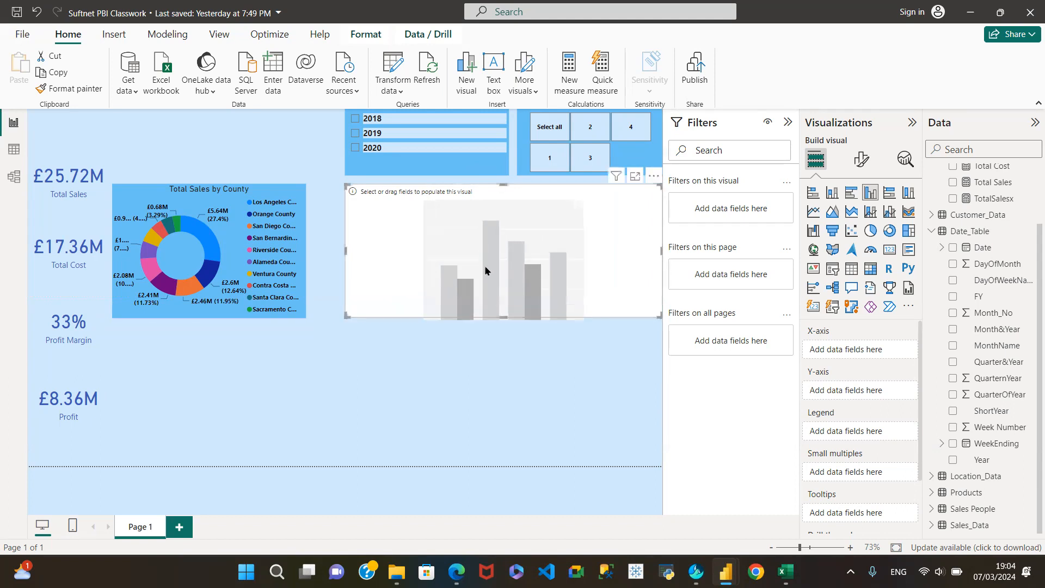
Step: Plot Total Sales by Date with only the Year and Month levels, and widen the column chart toward the donut chart
click(953, 183)
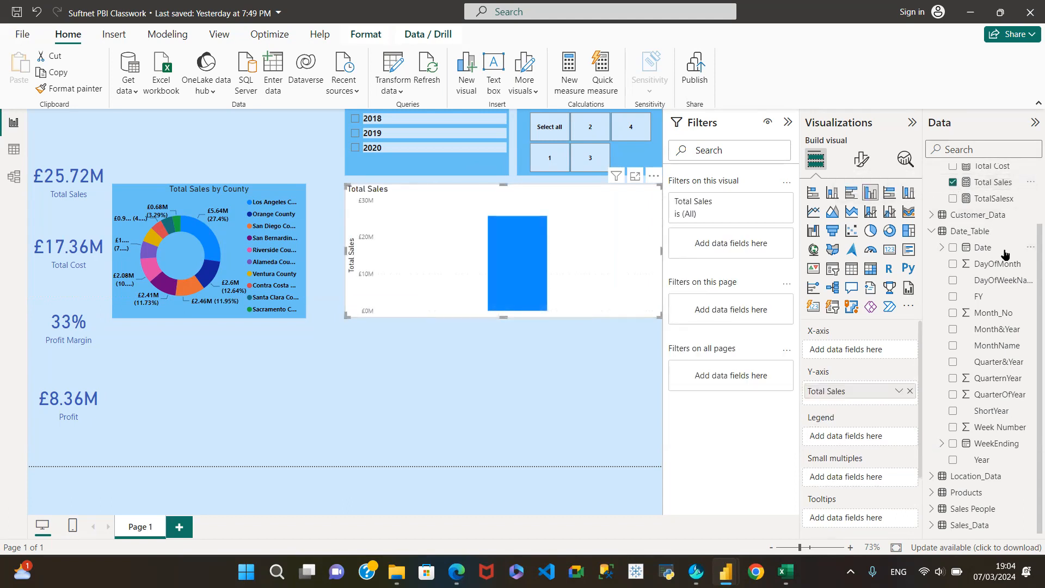
click(954, 248)
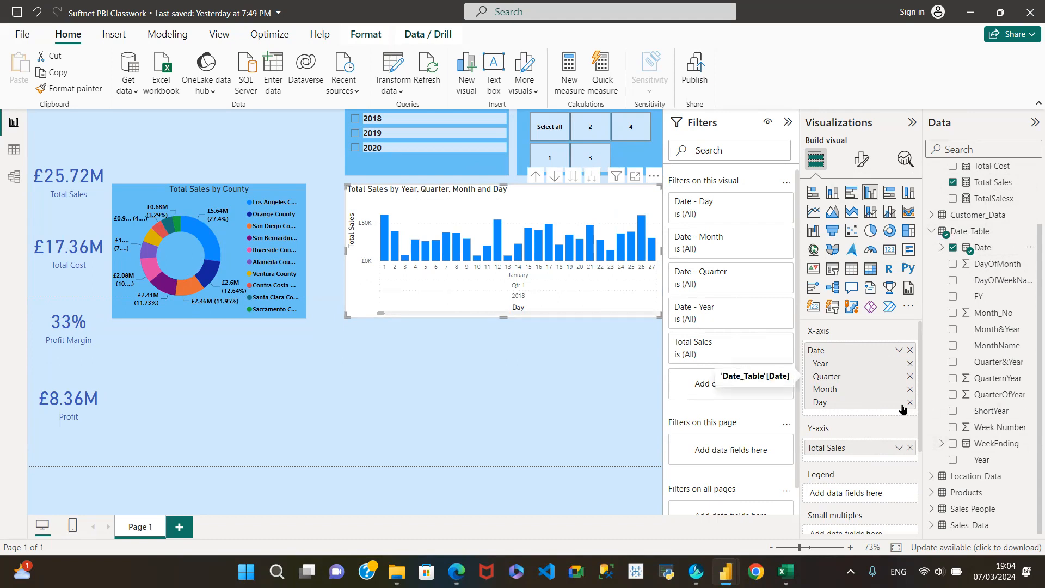
click(910, 376)
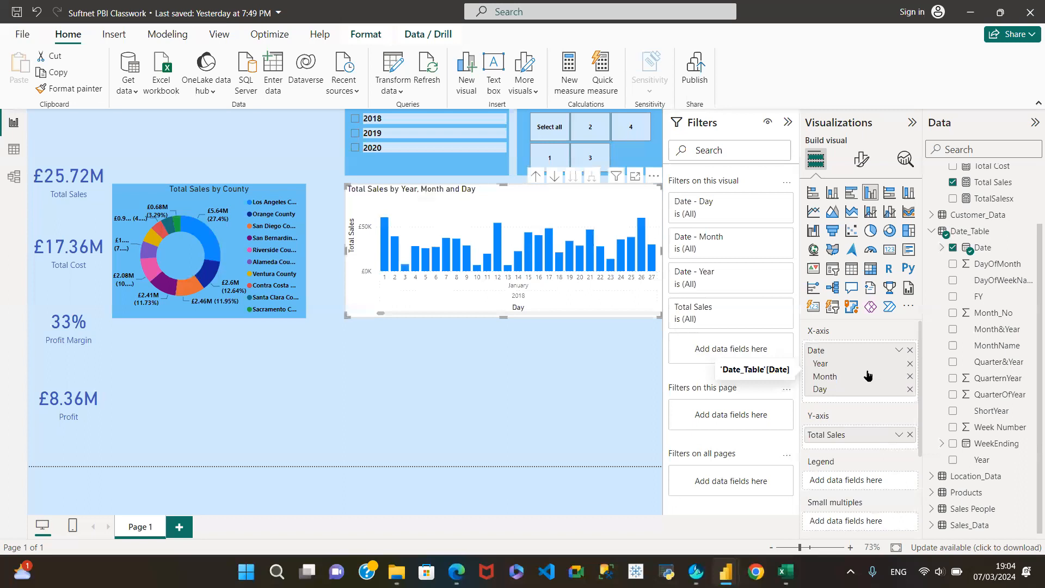
click(910, 389)
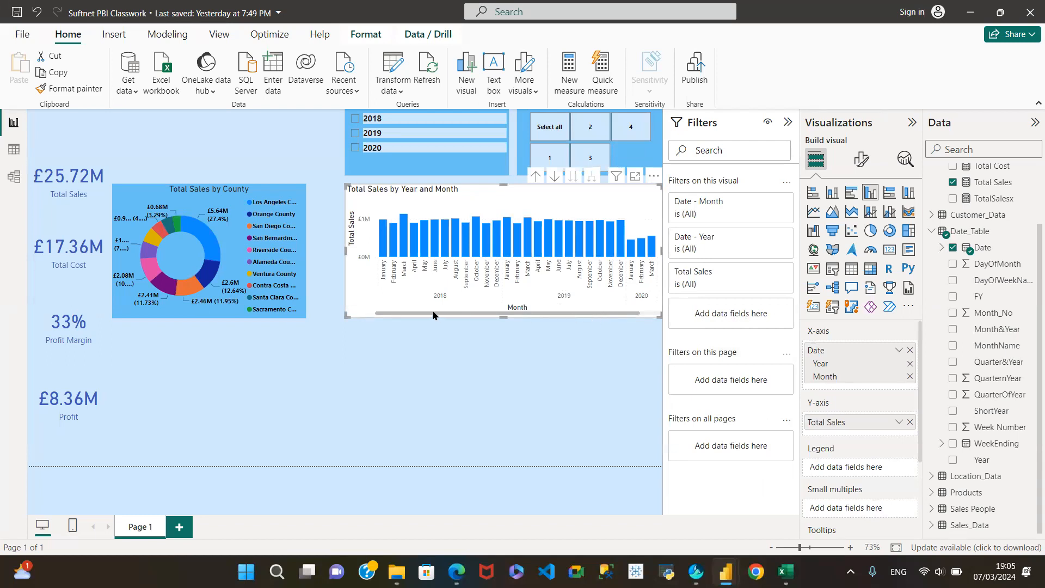
mouse_move(433, 316)
mouse_down()
mouse_move(477, 311)
mouse_move(428, 315)
mouse_up()
drag(337, 252, 322, 246)
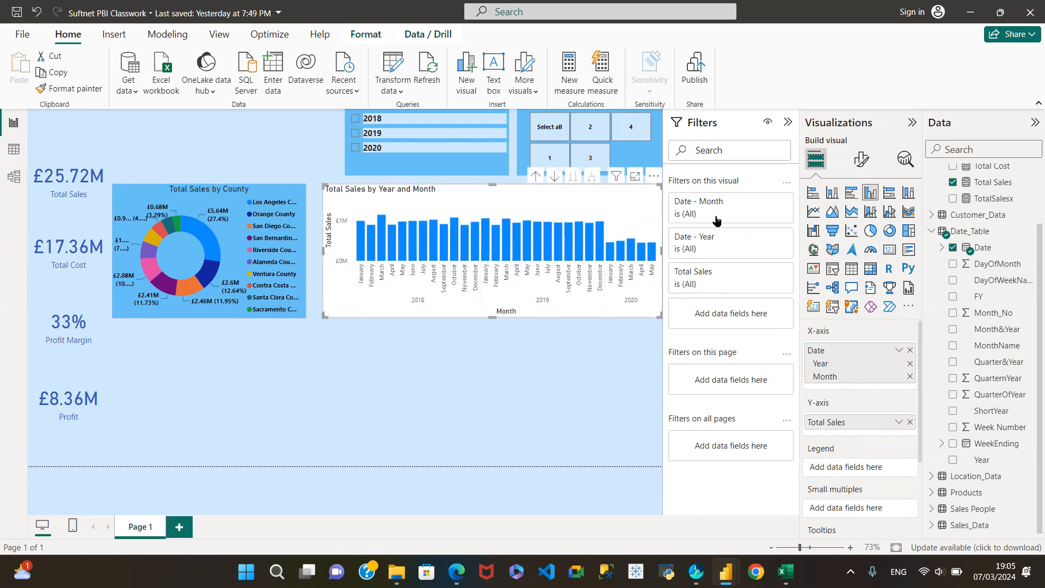
Step: Turn off the X-axis and Y-axis titles of the Total Sales by Year and Month chart
click(862, 159)
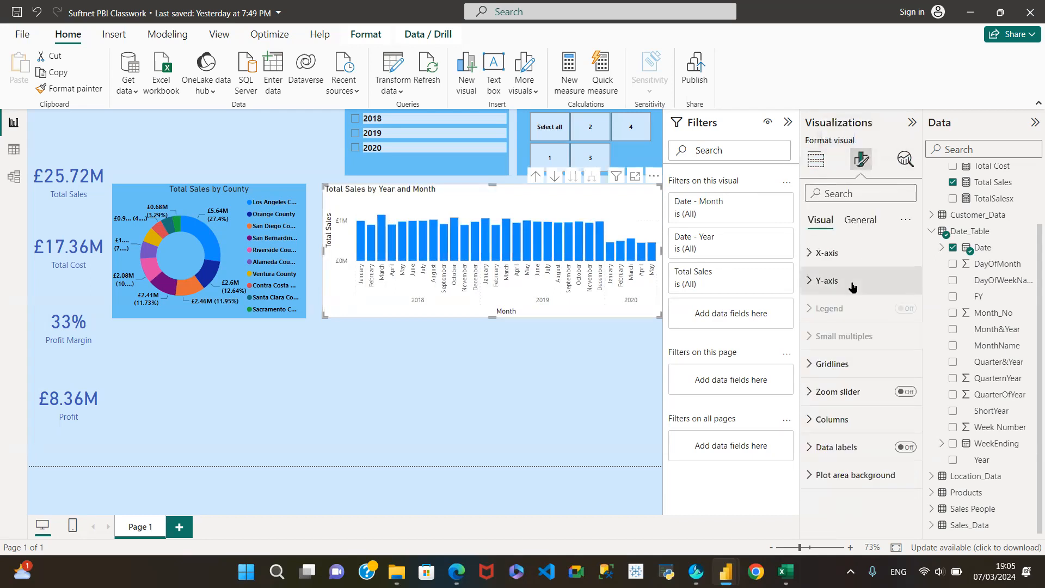
click(810, 254)
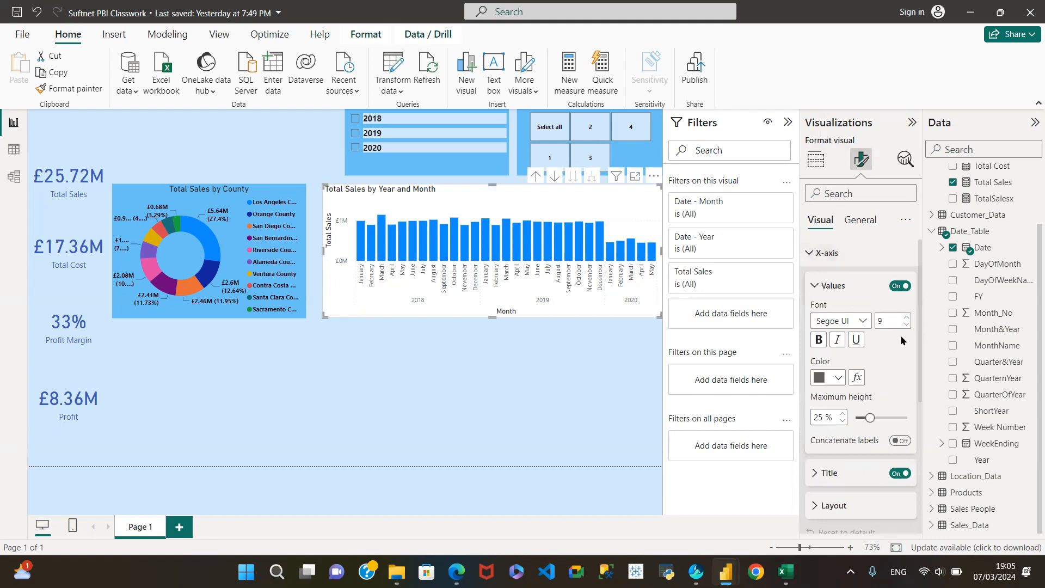
click(898, 474)
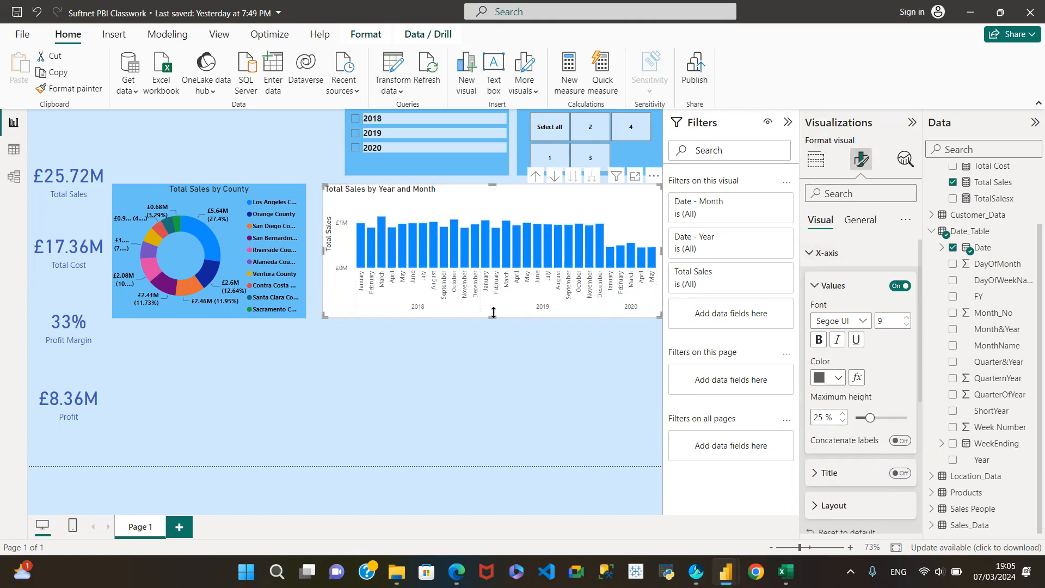
click(813, 286)
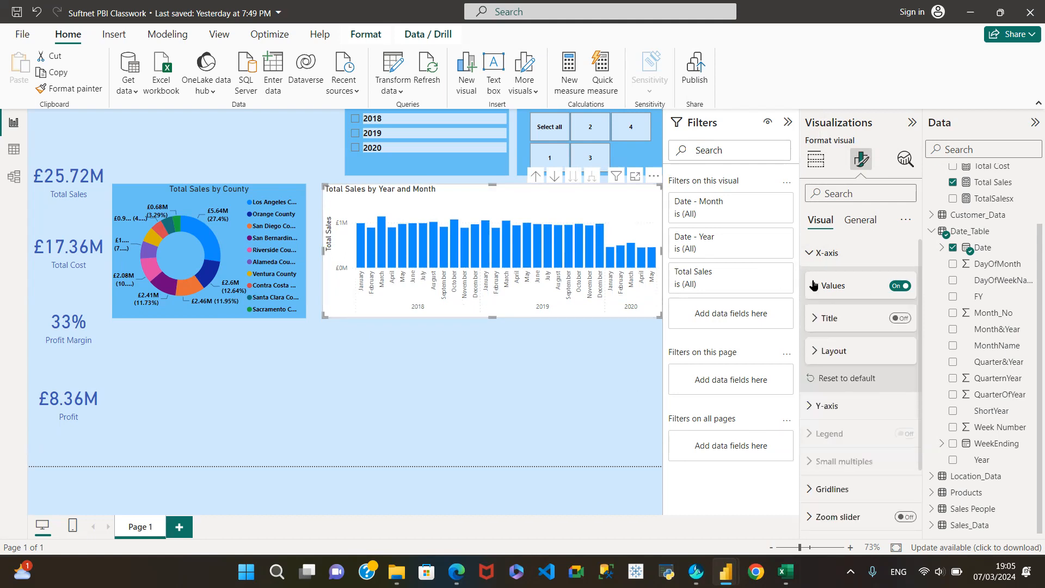
click(814, 406)
scroll(893, 309, down, 4)
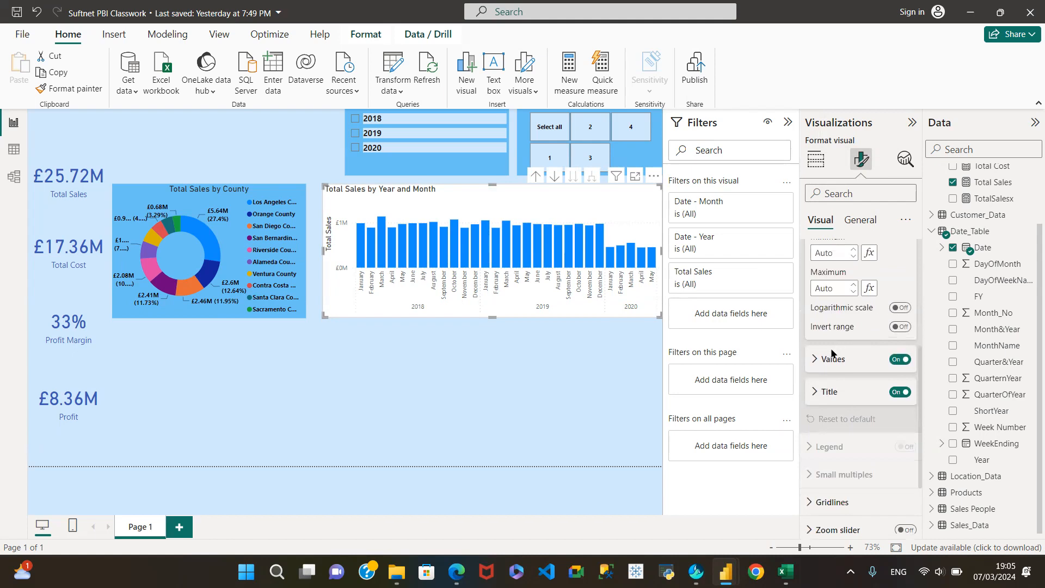
click(901, 392)
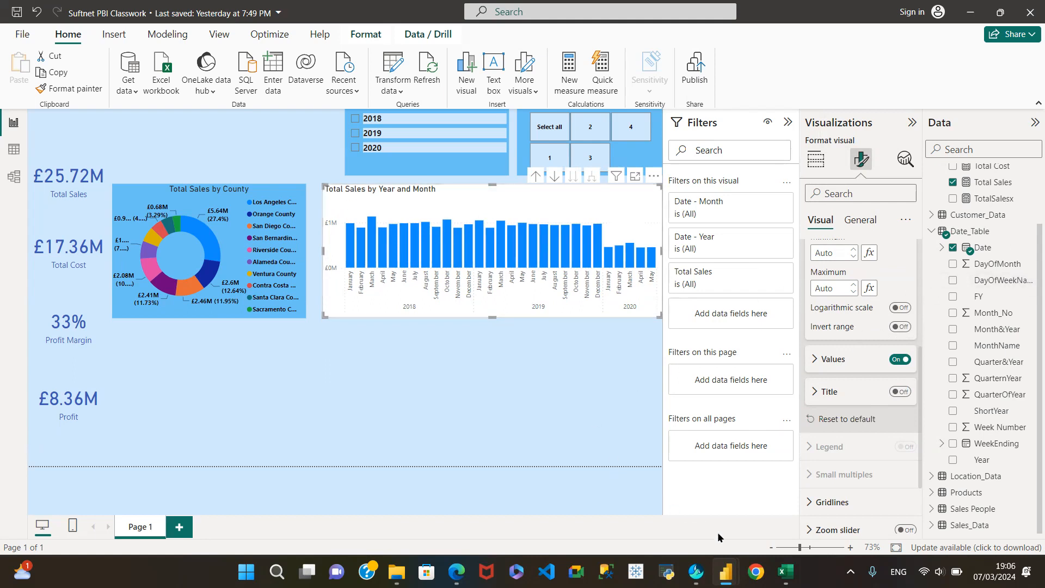
Step: Set the Total Sales by Date chart's X-axis type to Categorical in MY UBG powerbi work, and return to Suftnet PBI Classwork
mouse_move(726, 571)
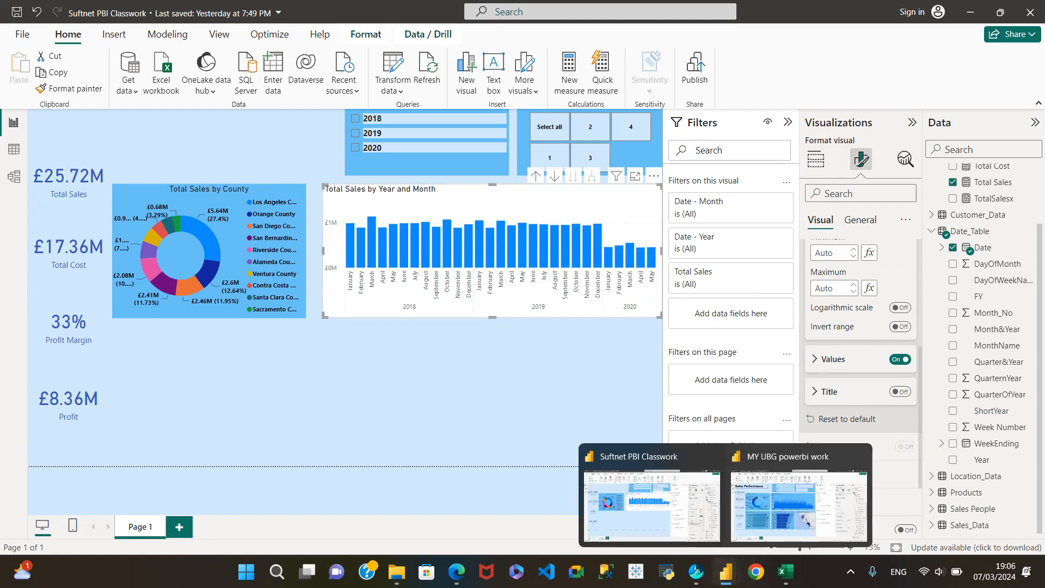
click(791, 488)
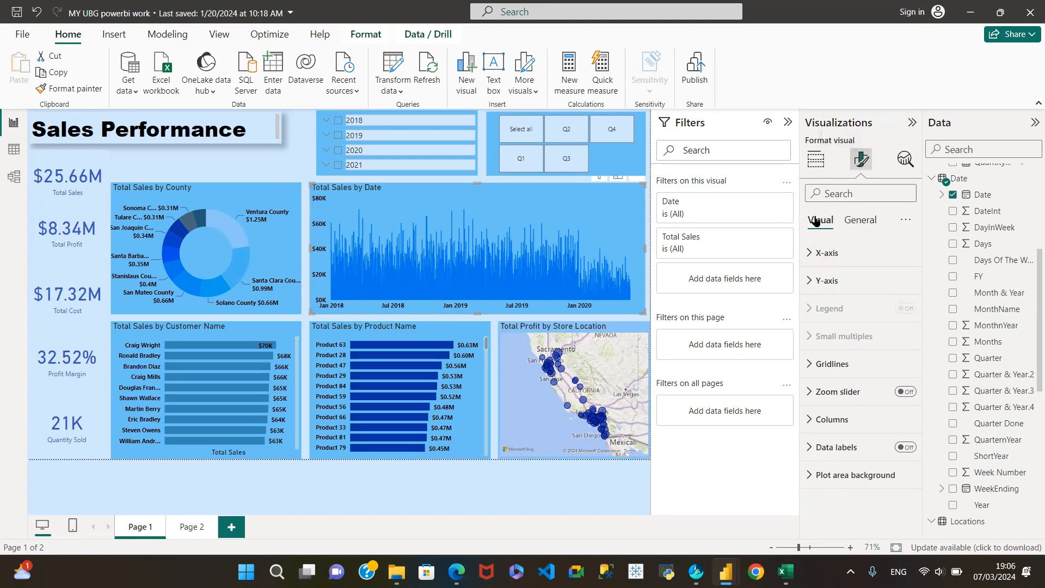
click(808, 253)
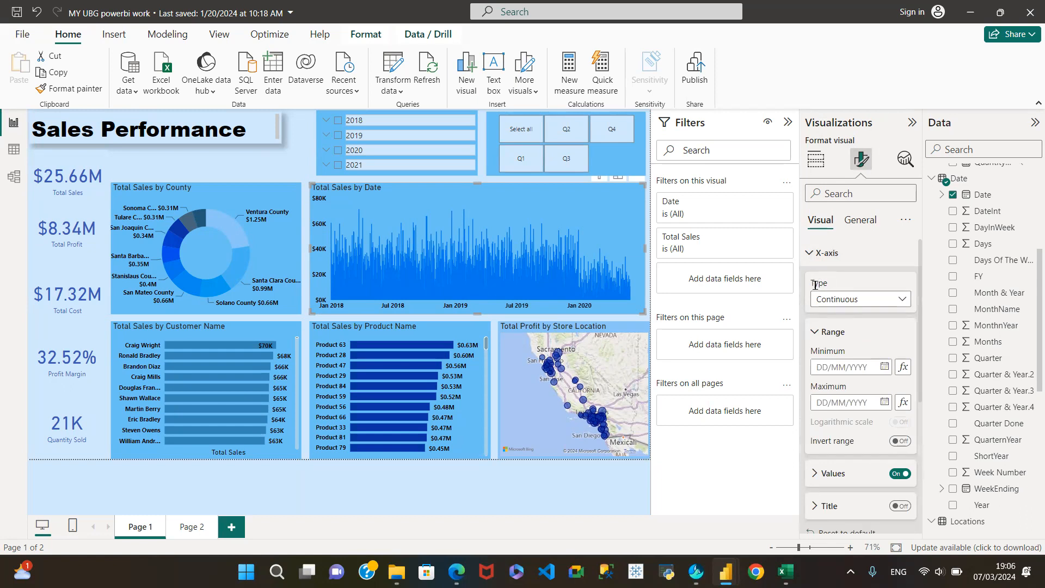
click(903, 301)
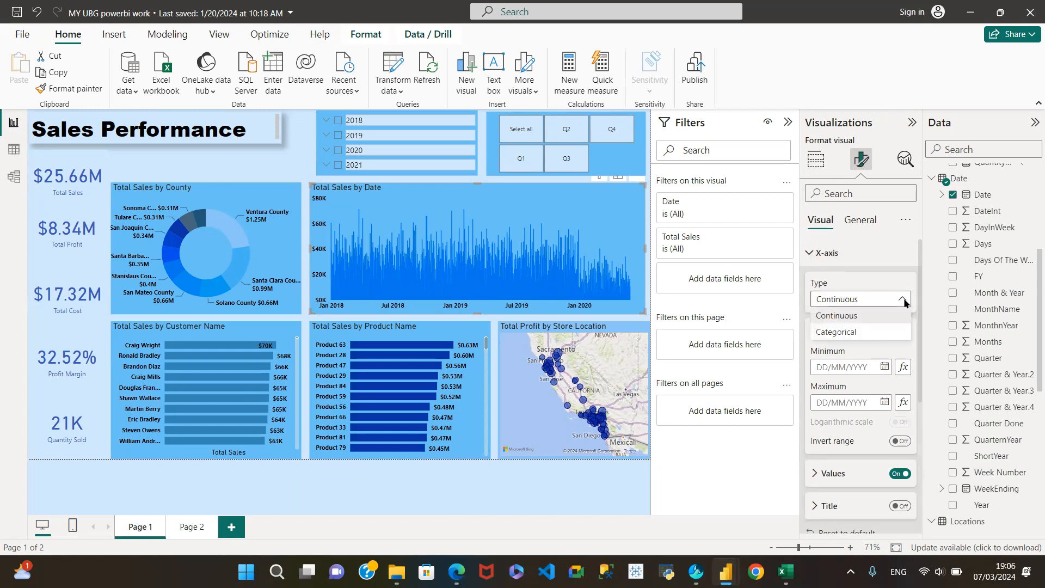
click(841, 333)
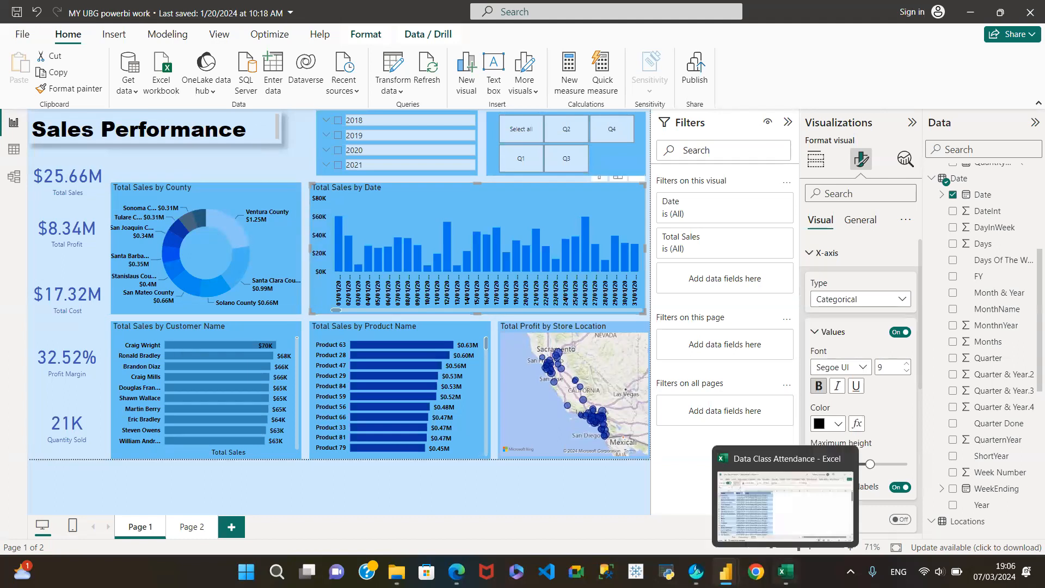
mouse_move(735, 570)
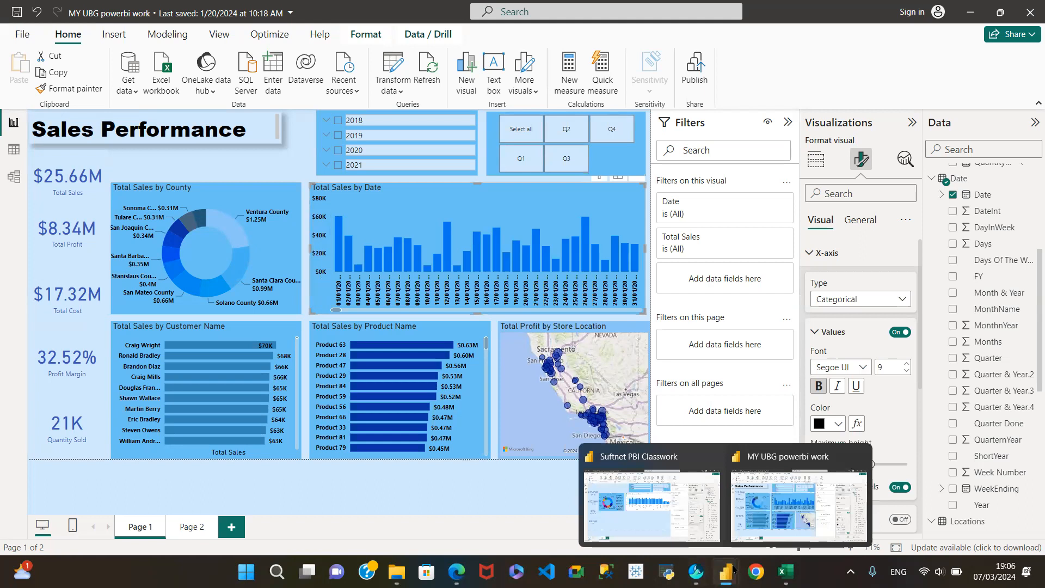
click(663, 518)
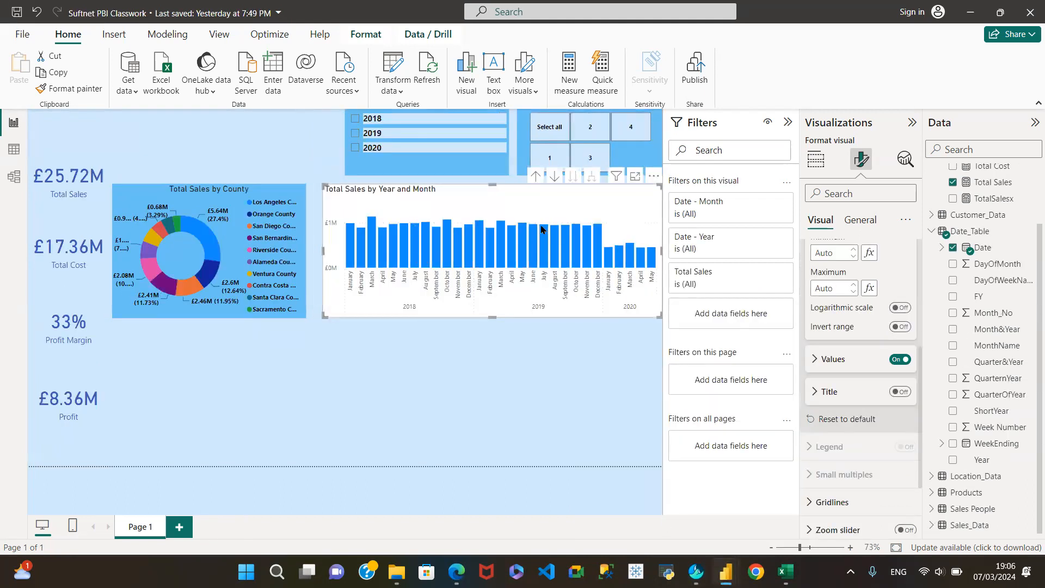
Step: Switch the X-axis type of the Total Sales by Date chart back to Continuous in MY UBG powerbi work, and return to Suftnet PBI Classwork
mouse_move(719, 569)
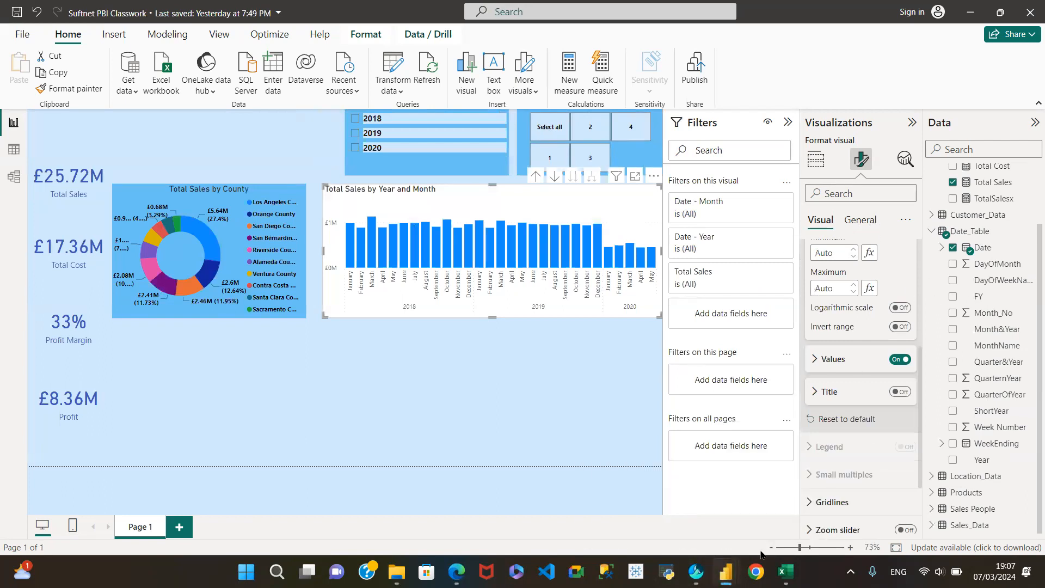
click(773, 493)
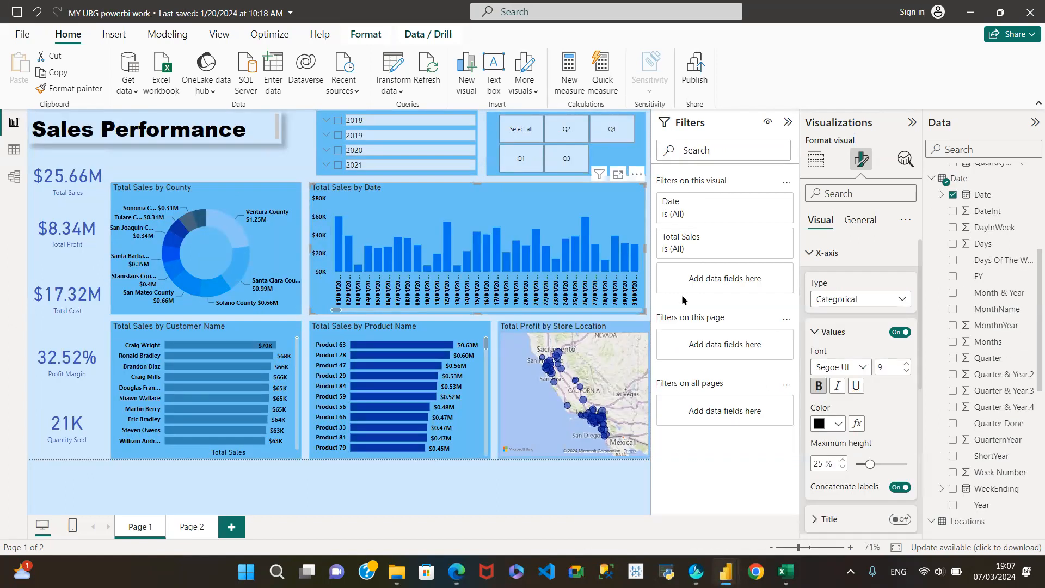
click(897, 299)
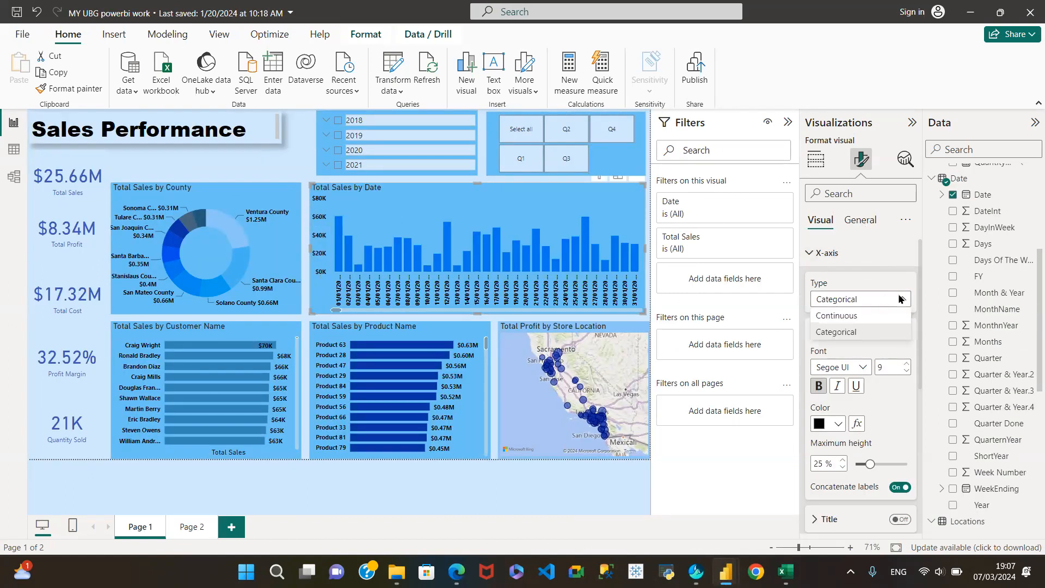
click(859, 316)
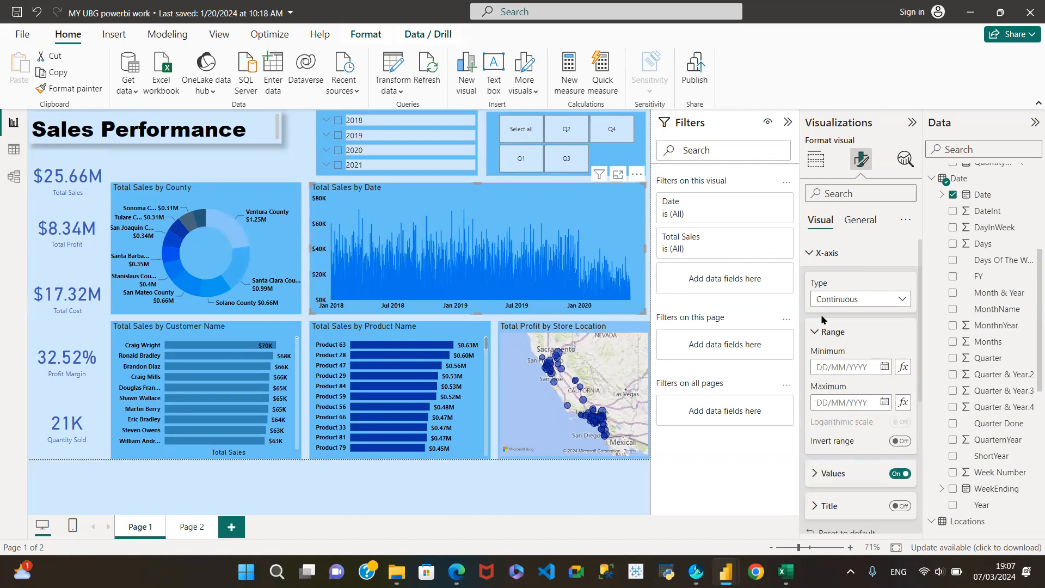
mouse_move(784, 571)
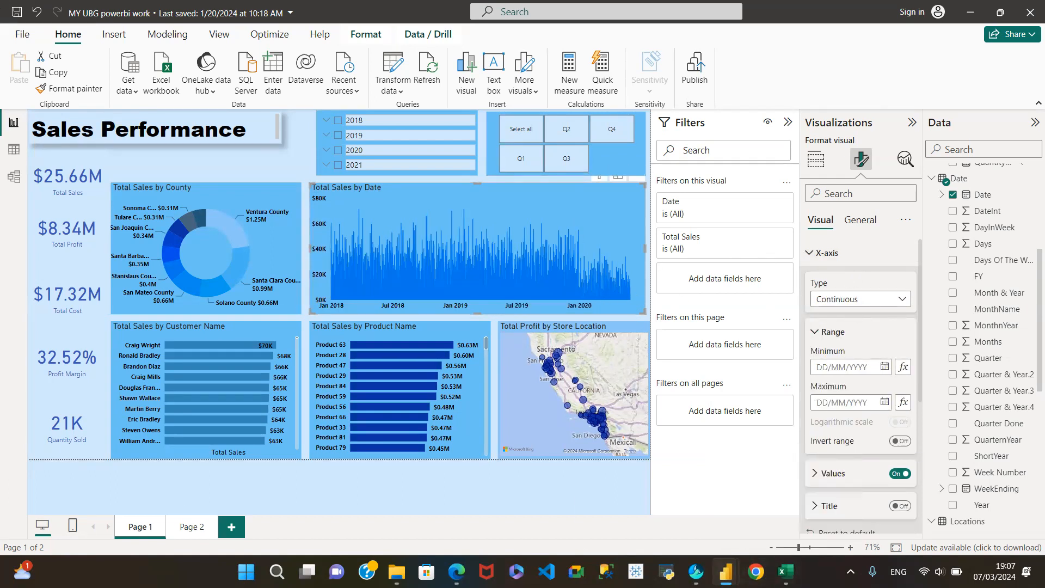
mouse_move(726, 572)
click(663, 520)
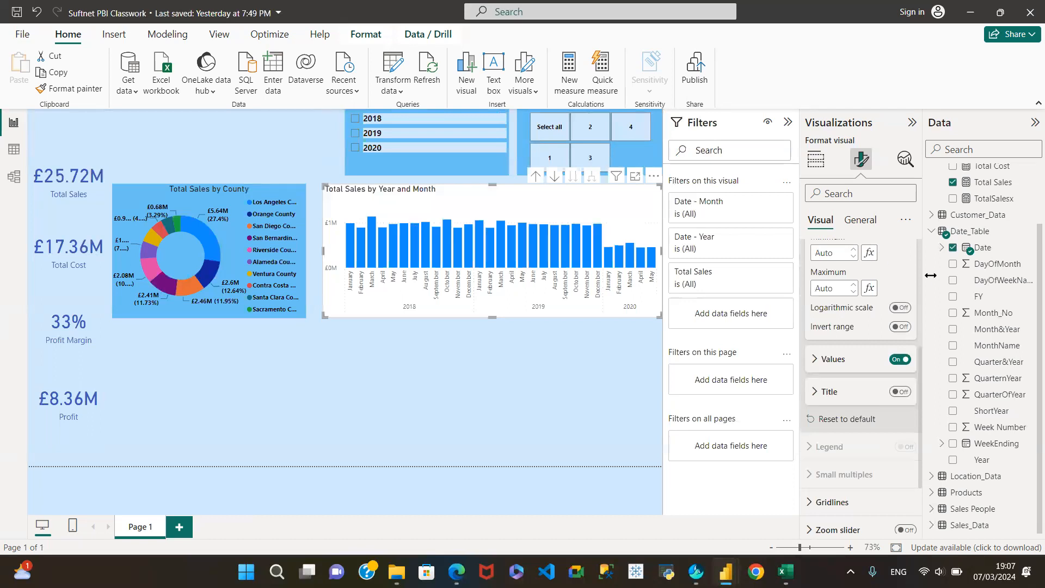
Step: Examine the X-axis values and layout options and the remaining visual format settings of the Total Sales by Year and Month chart
scroll(914, 368, up, 5)
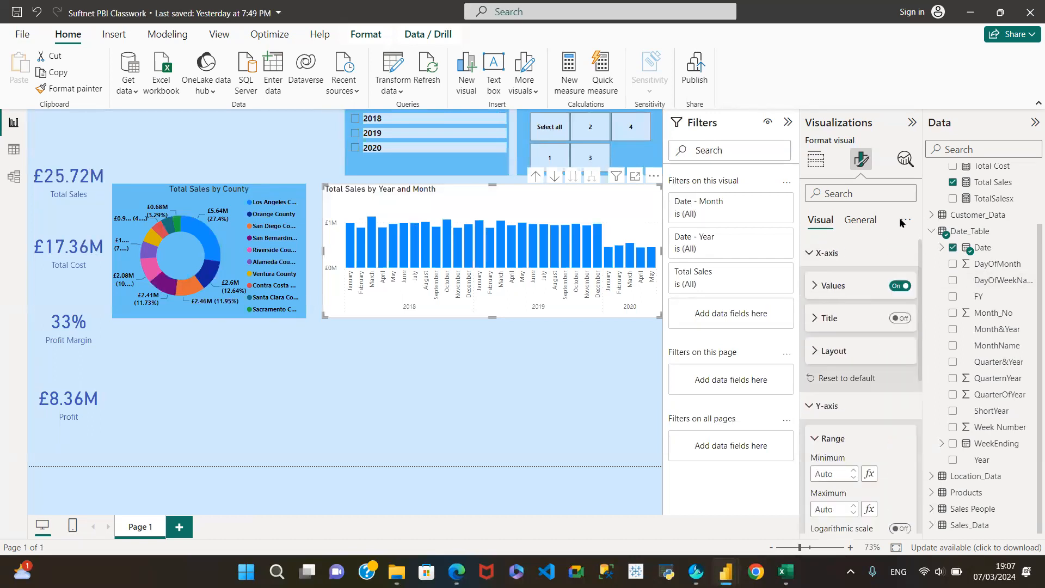
click(812, 252)
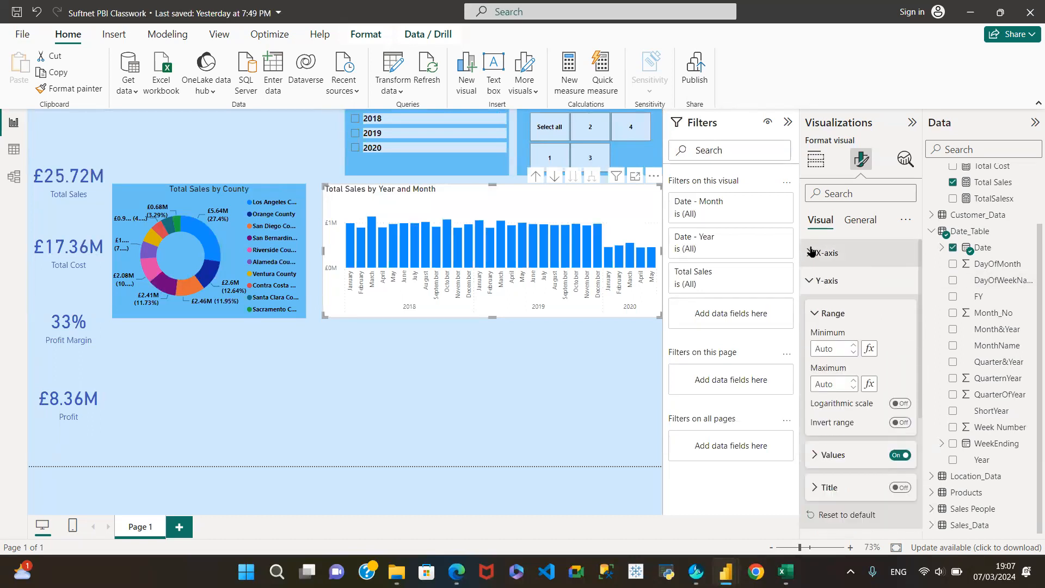
click(812, 252)
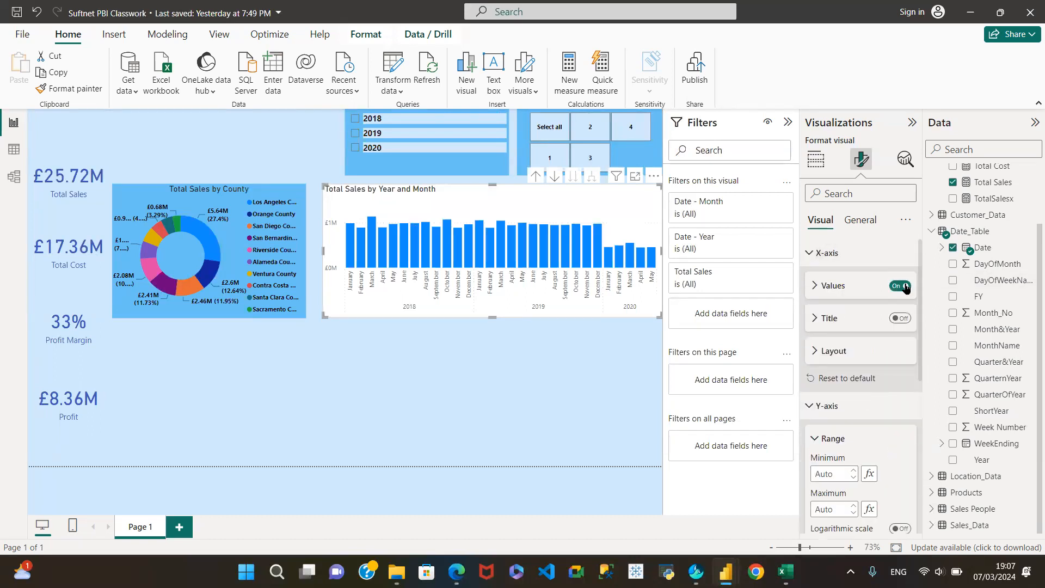
click(814, 286)
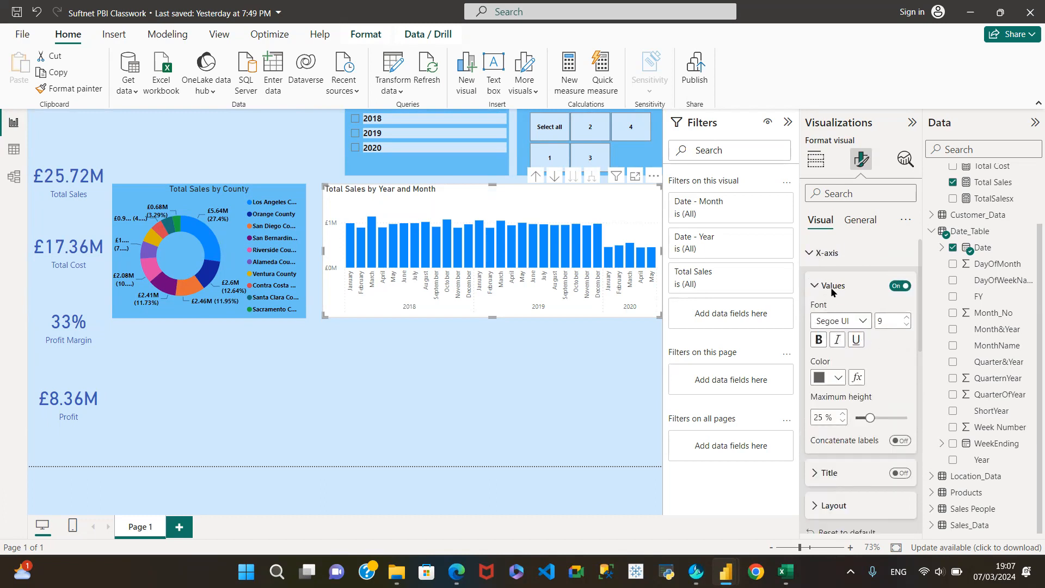
scroll(860, 327, down, 3)
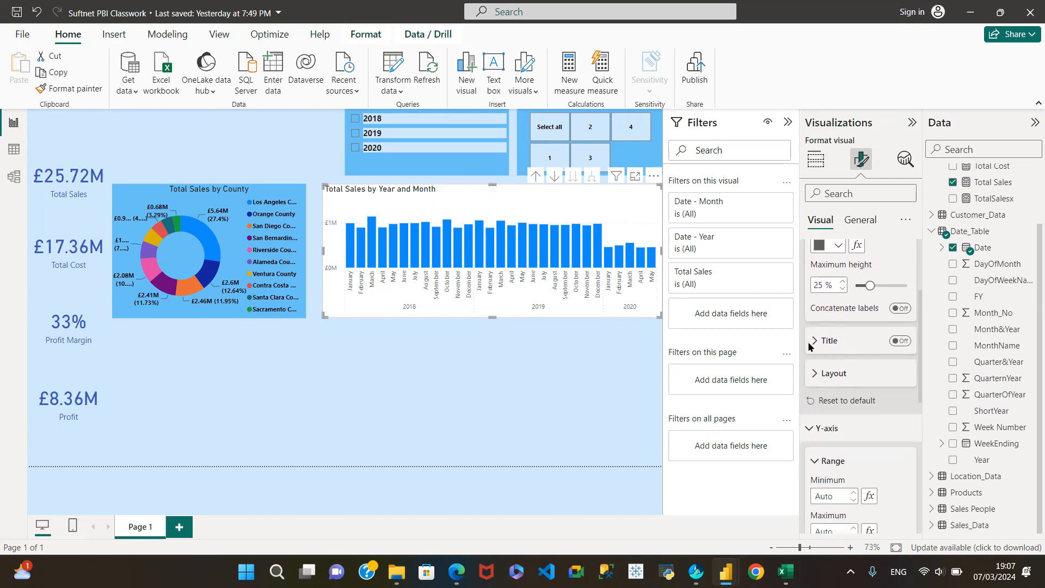
click(815, 375)
scroll(867, 386, down, 5)
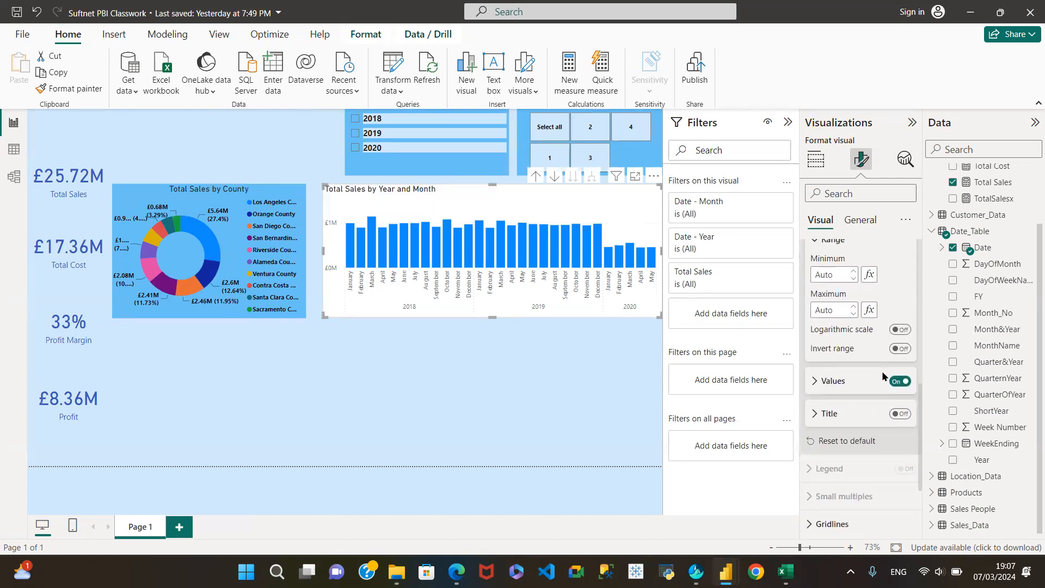
scroll(883, 370, down, 3)
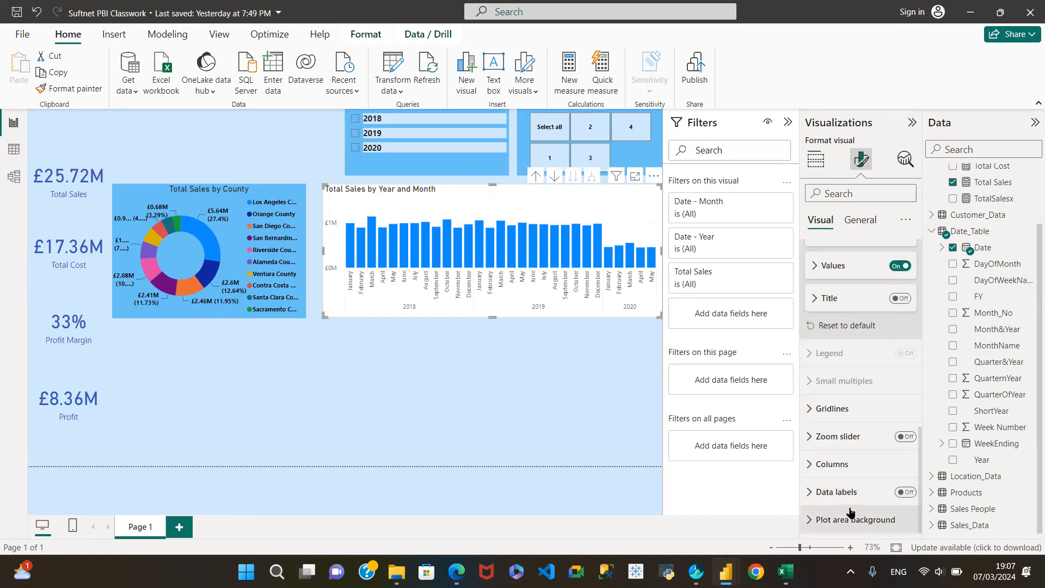
scroll(838, 330, up, 4)
scroll(839, 330, up, 4)
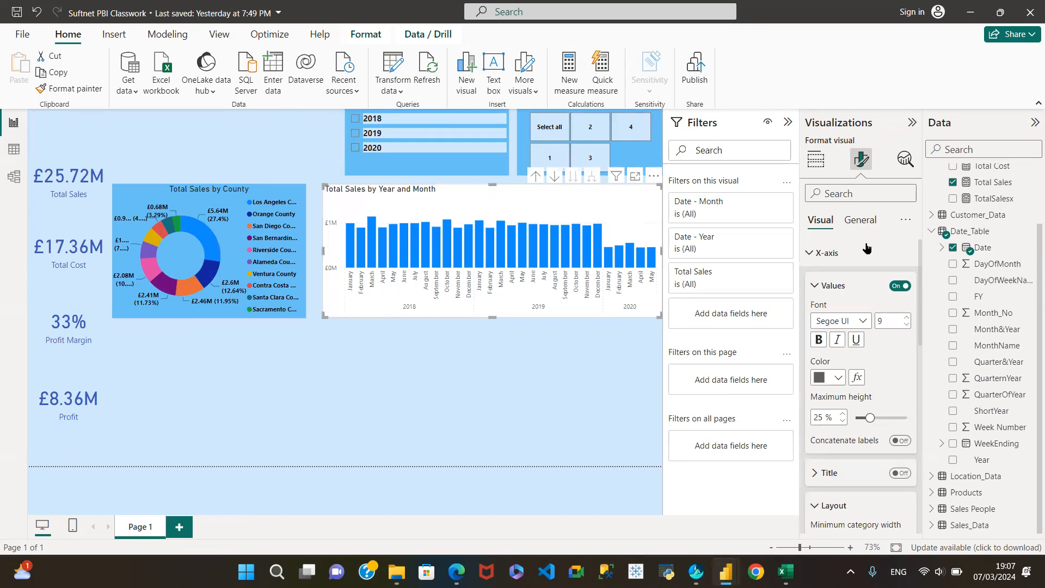
click(812, 254)
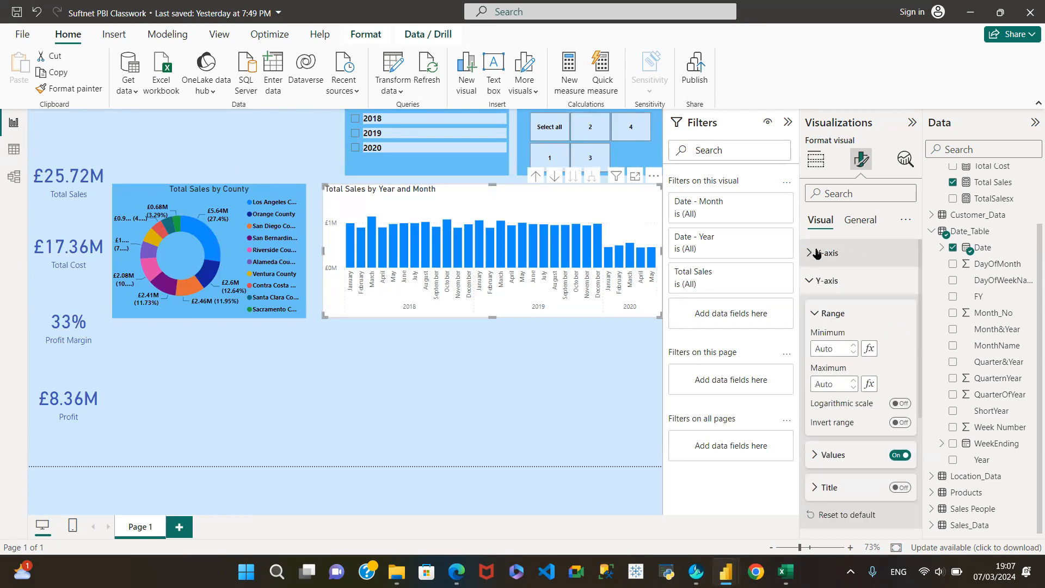
click(809, 282)
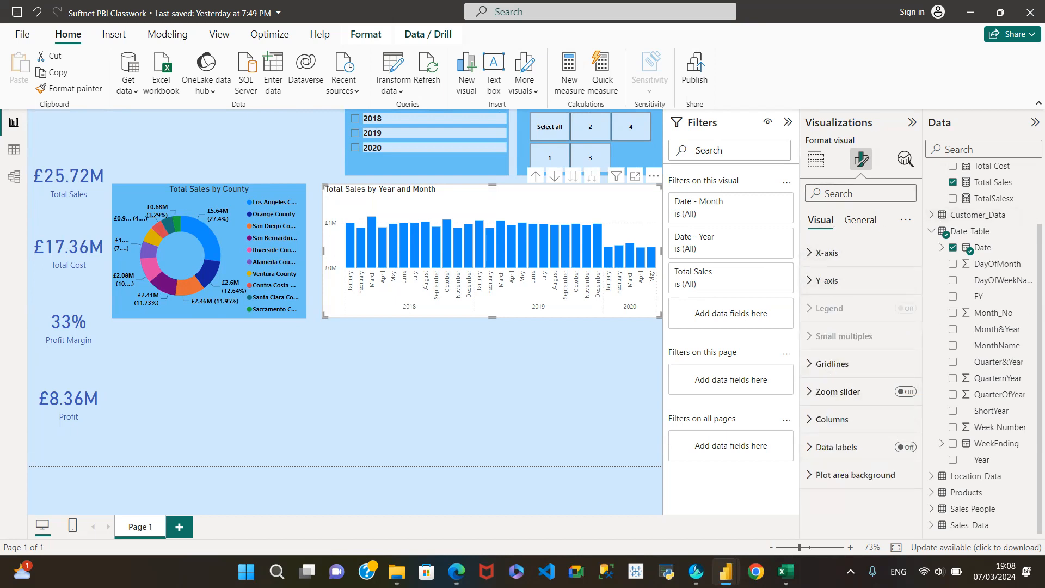
Step: Compare the Total Sales by Year and Month chart with the Total Sales by Date chart and its X-axis settings in MY UBG powerbi work
mouse_move(727, 571)
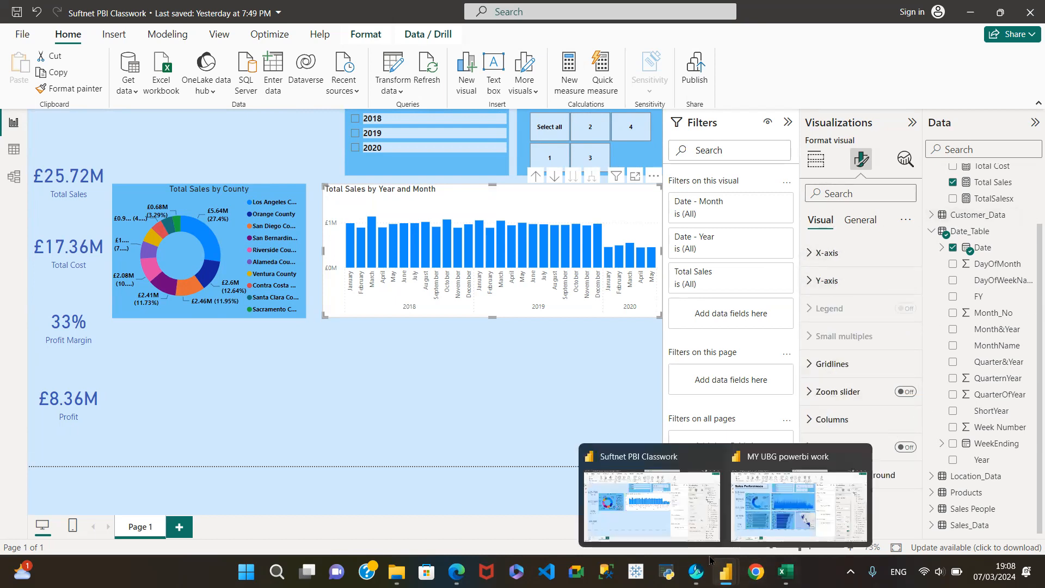
click(665, 514)
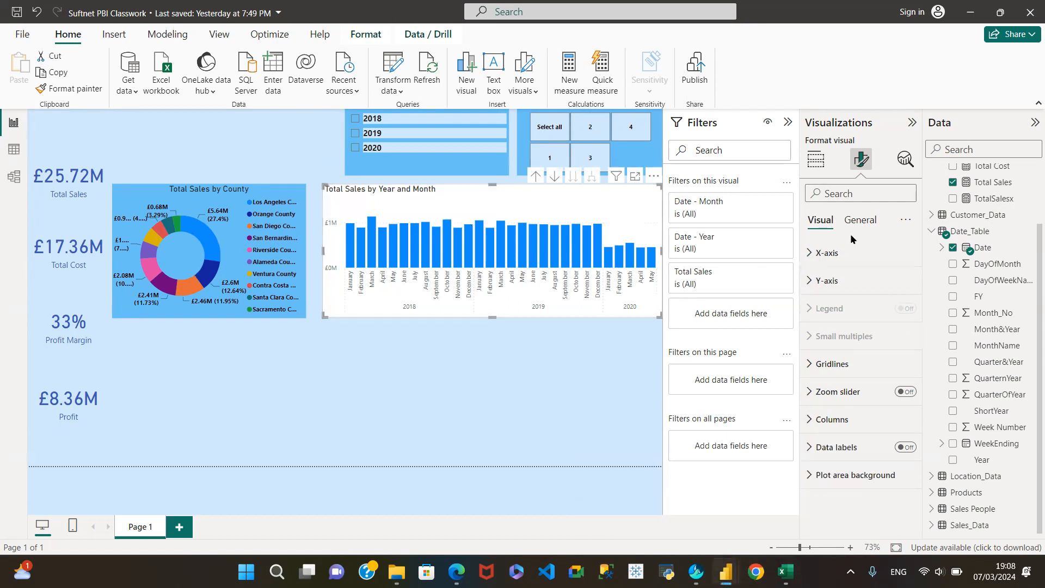
mouse_move(726, 567)
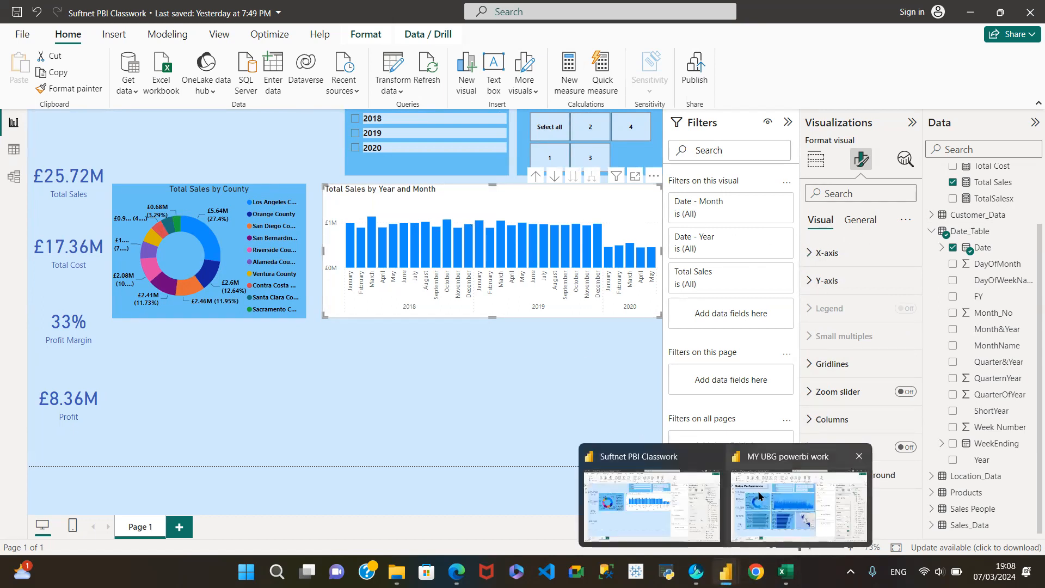
click(799, 503)
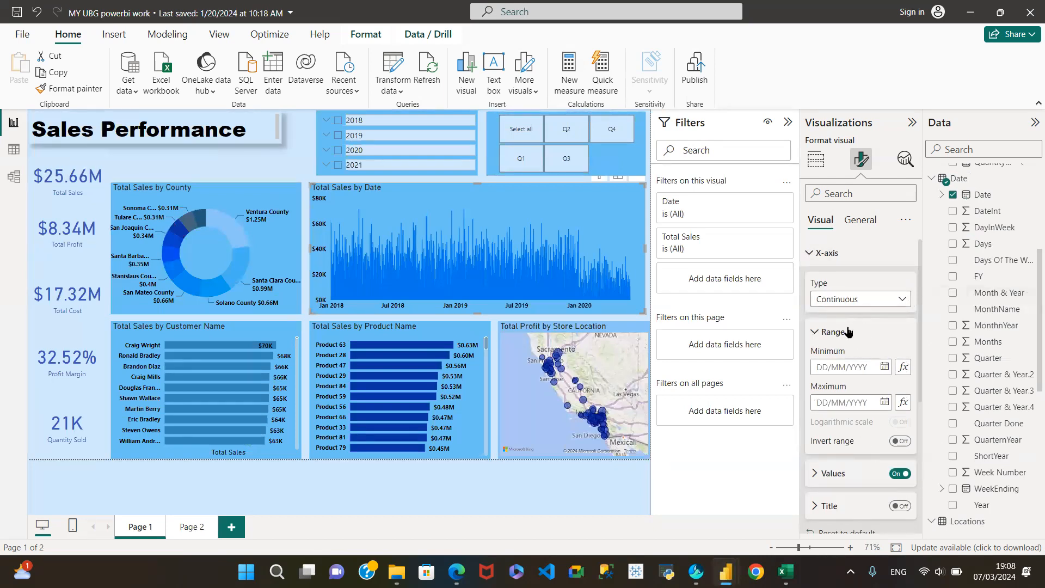
mouse_move(726, 571)
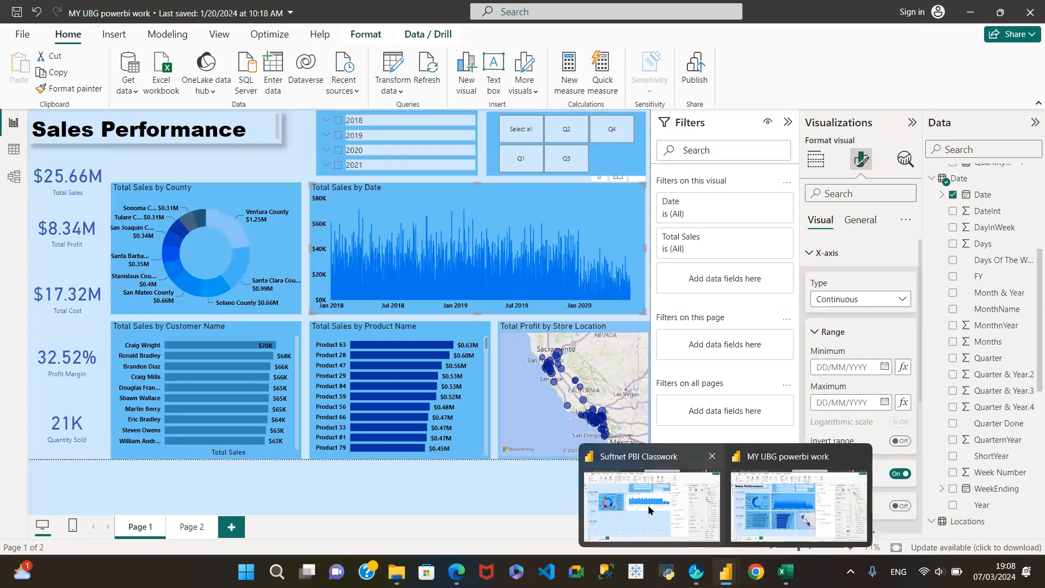
click(648, 509)
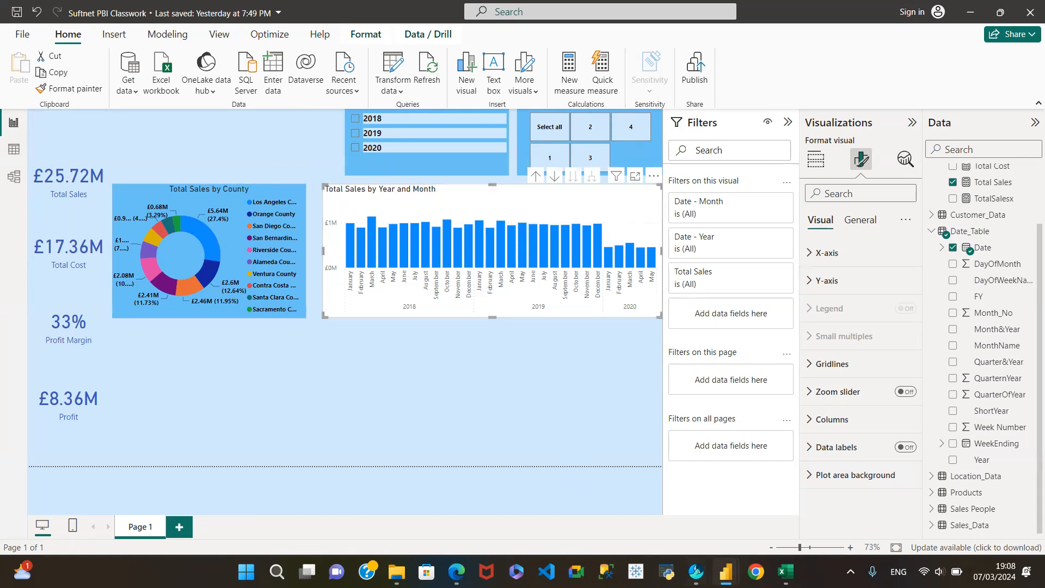
mouse_move(725, 571)
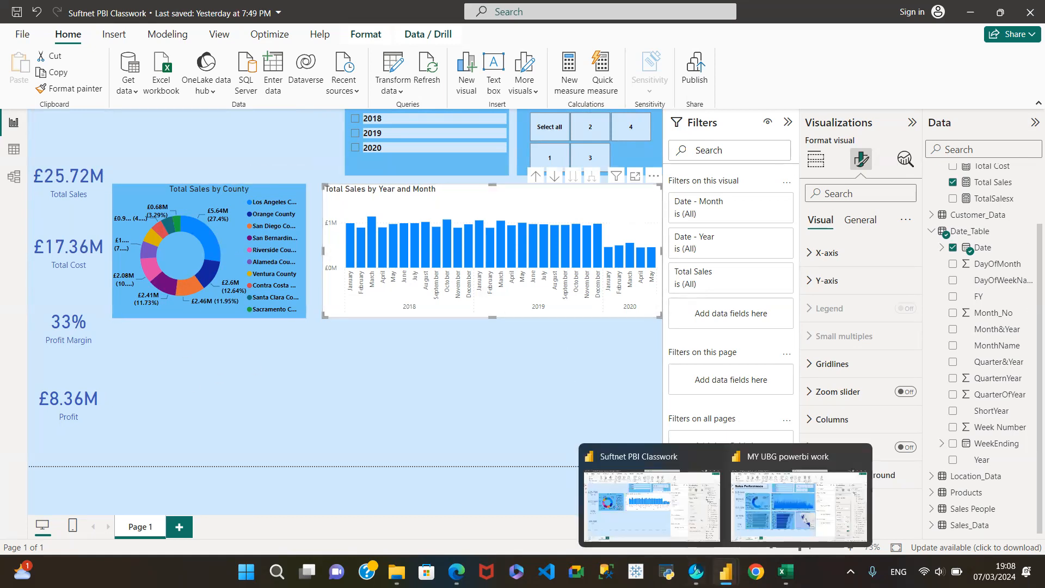
click(743, 522)
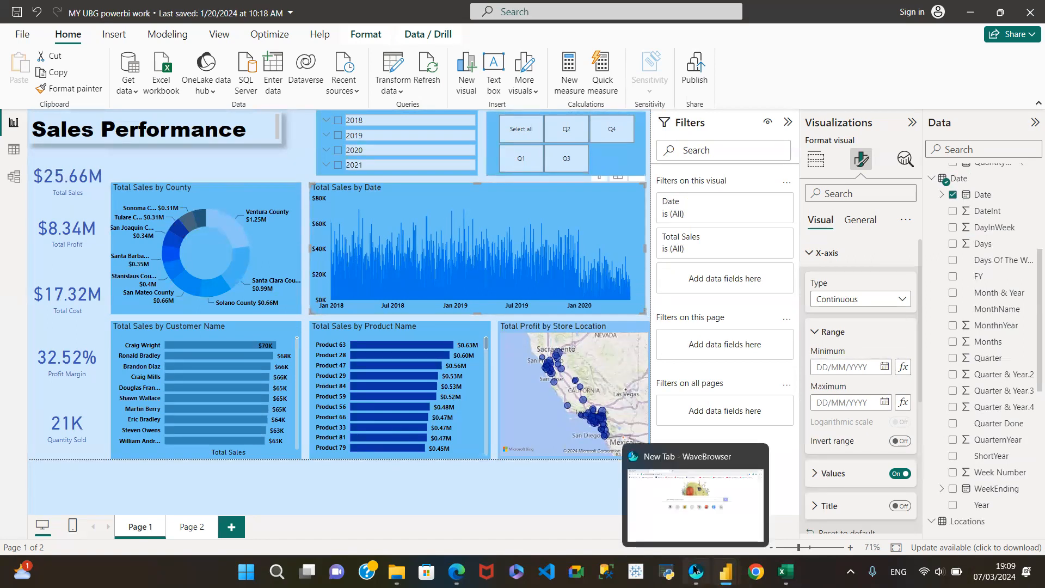
Step: Return to Suftnet PBI Classwork and turn on data labels for the Total Sales by Year and Month chart
mouse_move(725, 571)
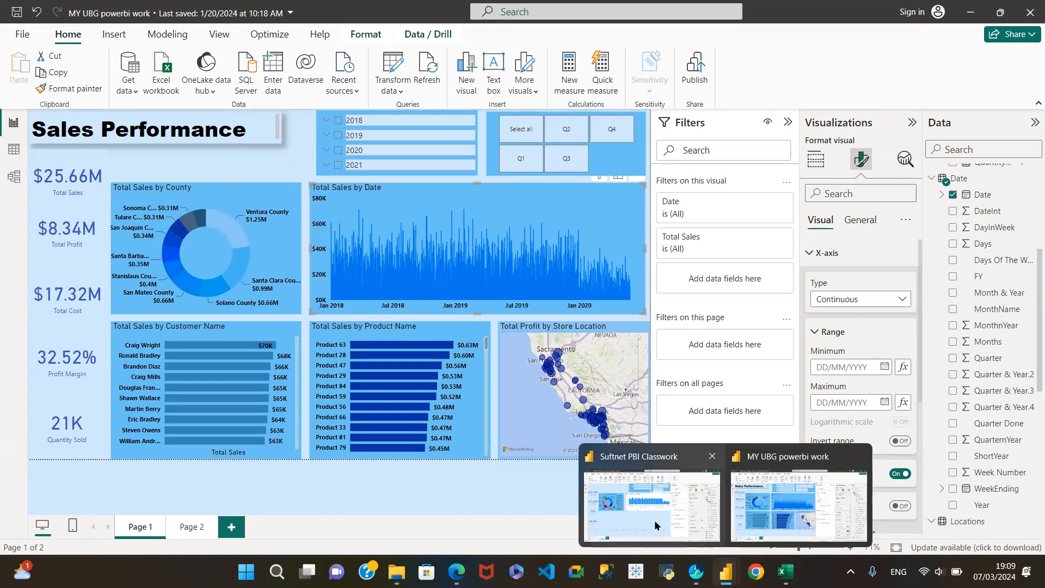
click(653, 501)
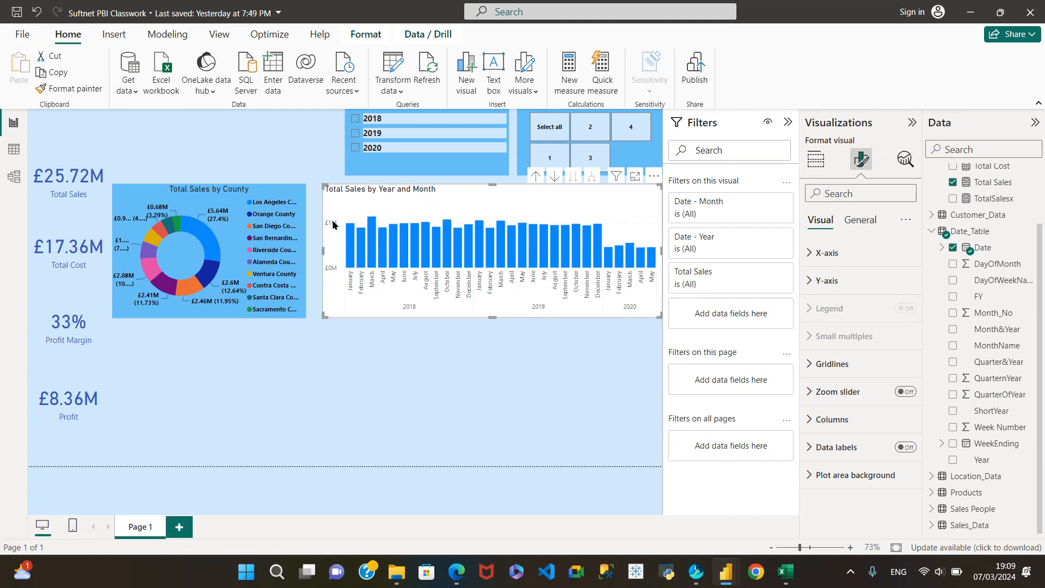
mouse_move(348, 229)
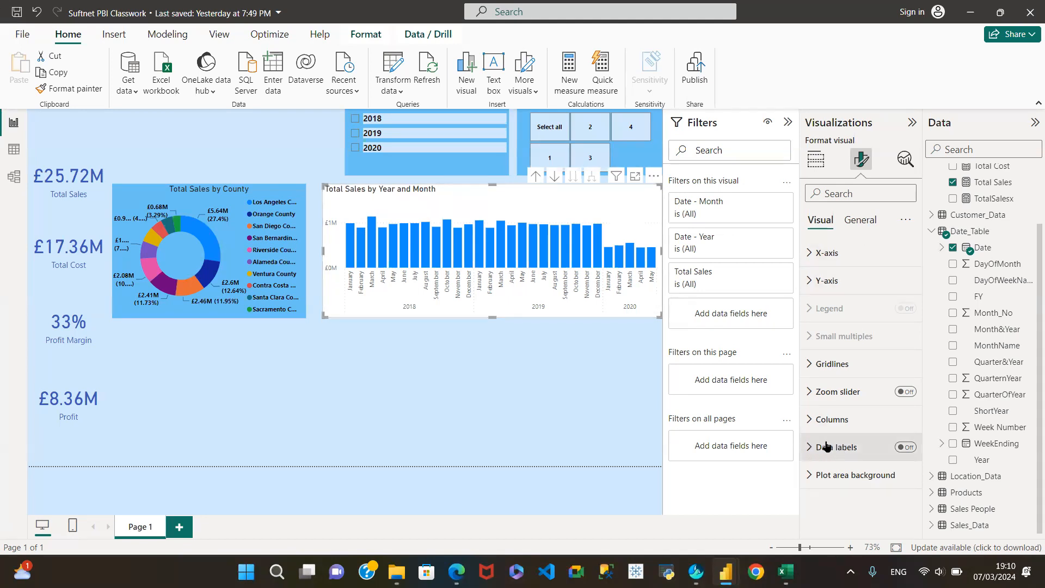
click(906, 446)
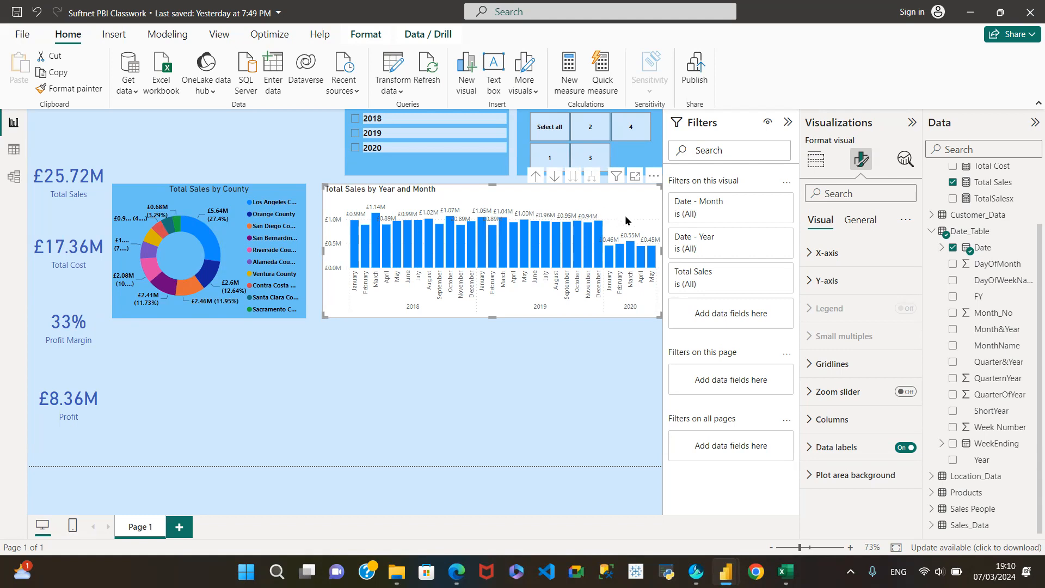
Step: Turn off data labels on the Total Sales by Year and Month chart and copy the Total Sales by County chart's formatting onto it
click(902, 448)
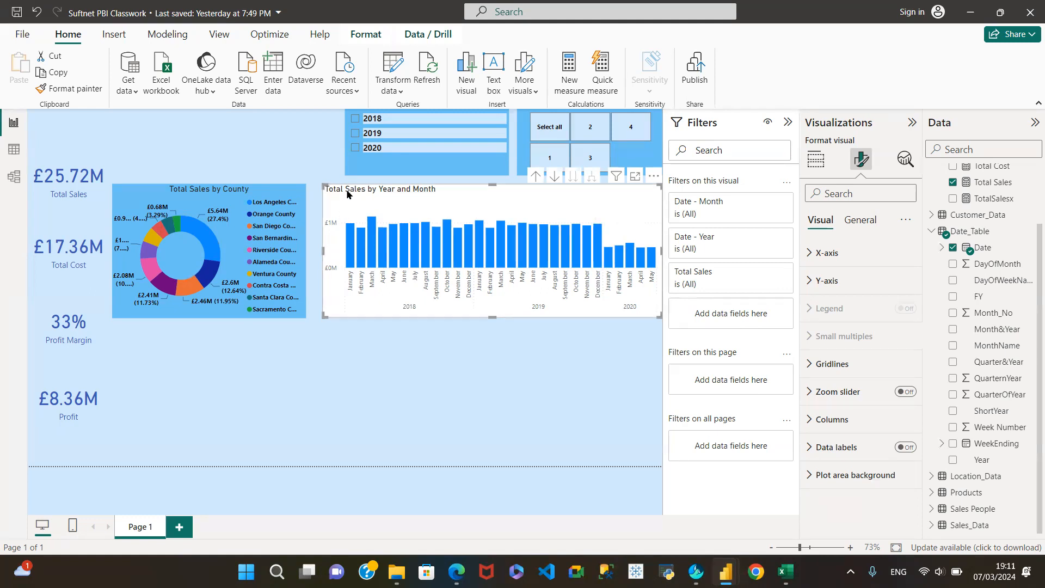
click(137, 186)
click(77, 91)
click(458, 195)
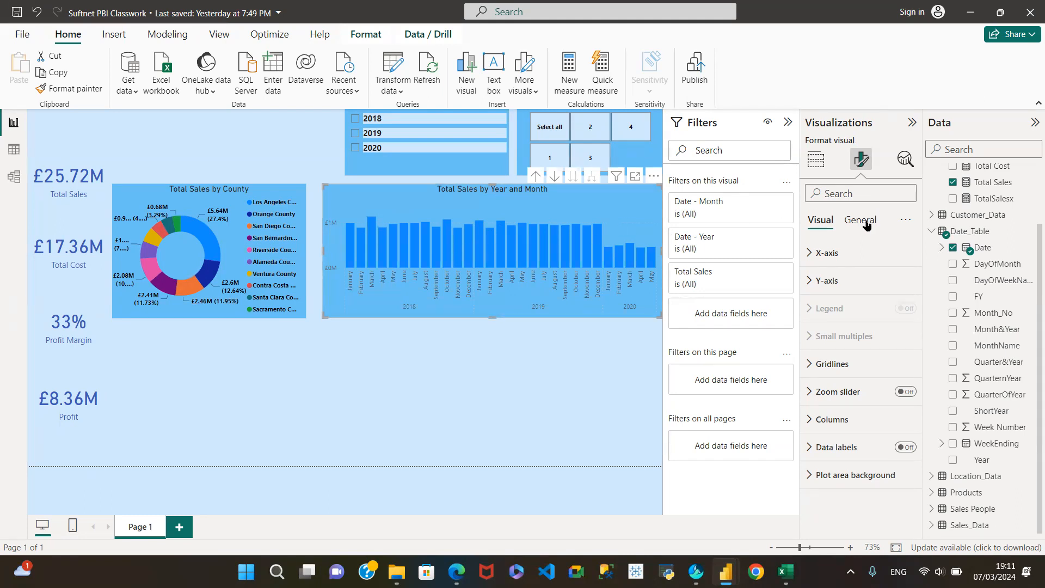
Step: Set the default column color of the Total Sales by Year and Month chart to the recently used medium dark blue
click(859, 420)
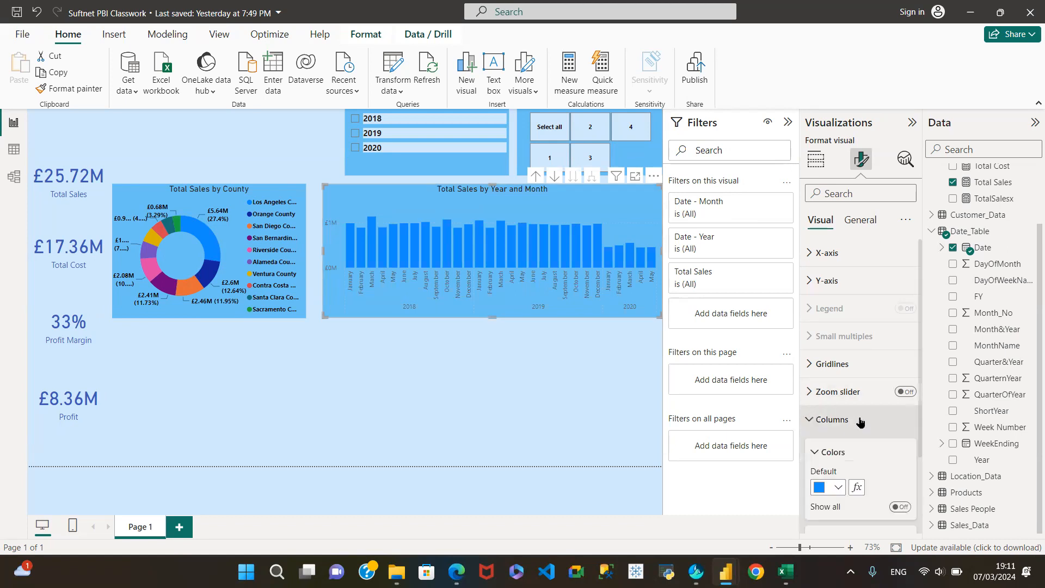
scroll(859, 418, down, 2)
click(838, 386)
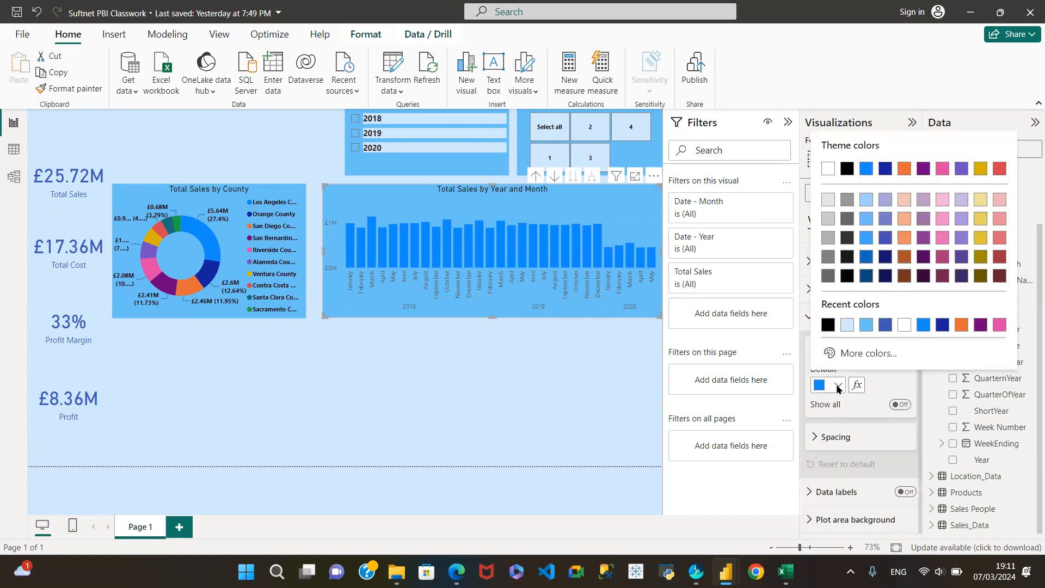
click(884, 325)
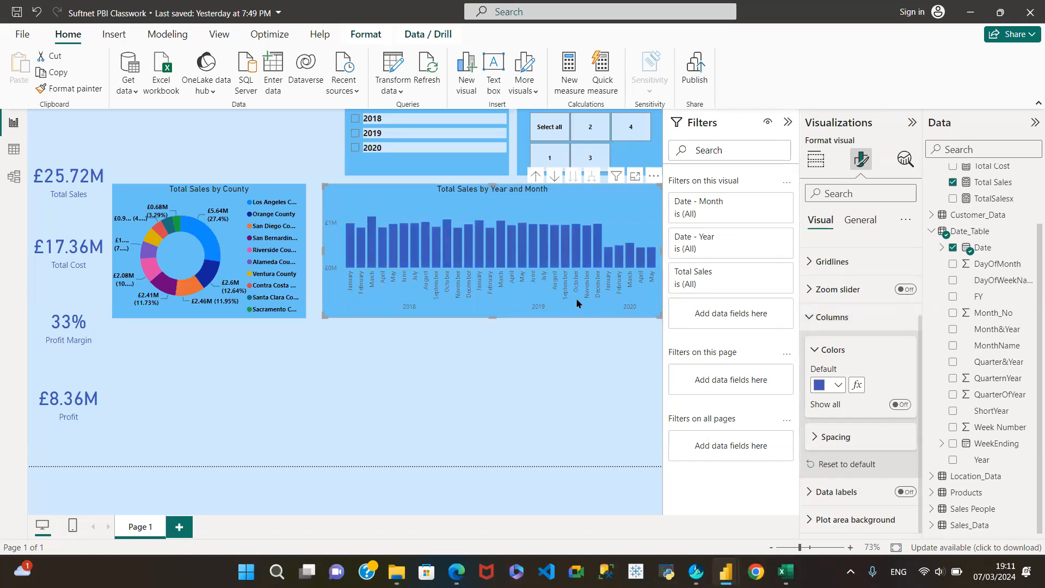
click(812, 314)
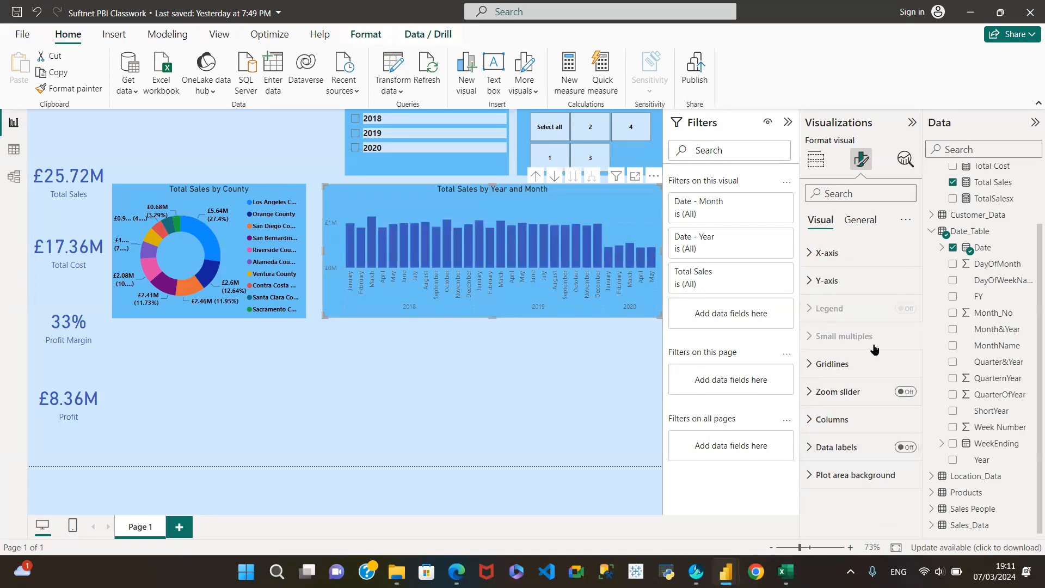
Step: Make the X-axis values of the Total Sales by Year and Month chart black and bold
click(822, 253)
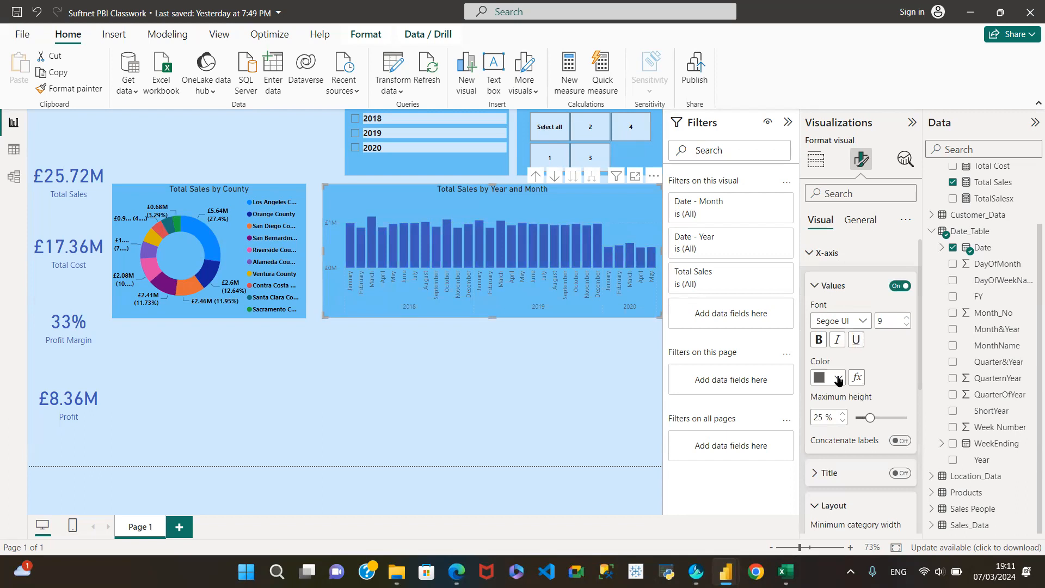
click(837, 380)
click(845, 322)
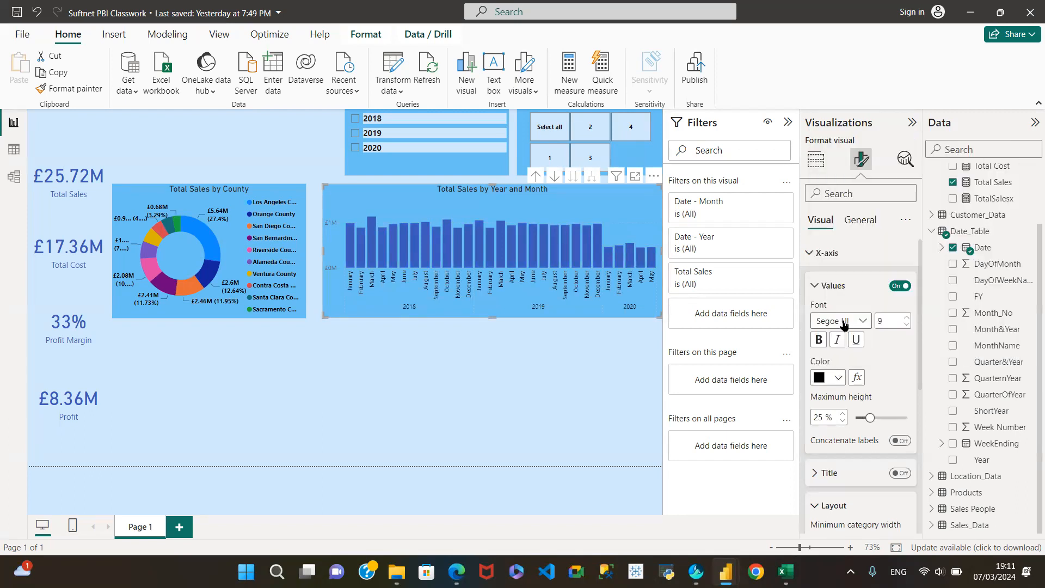
click(818, 340)
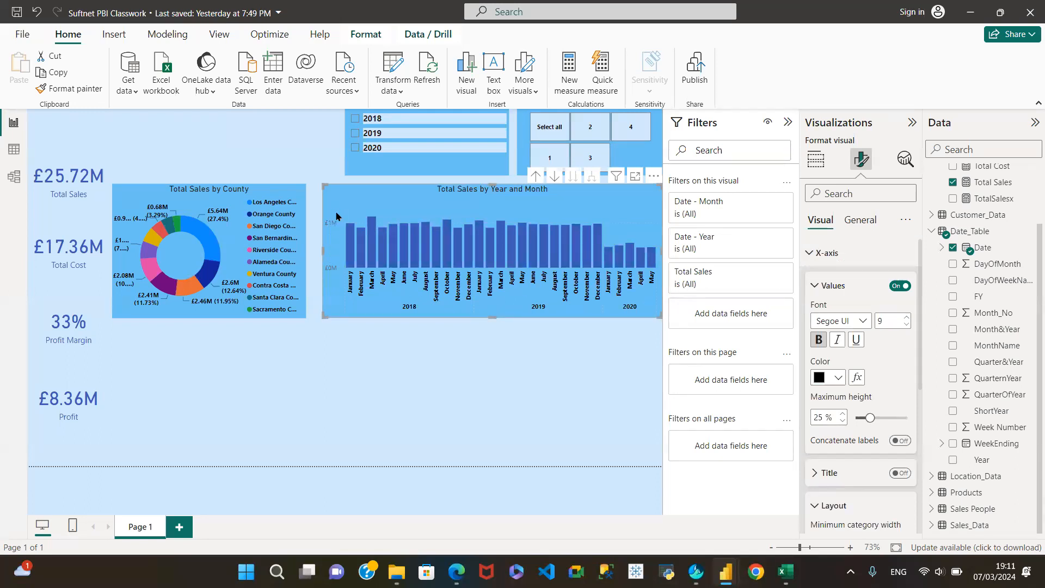
click(814, 285)
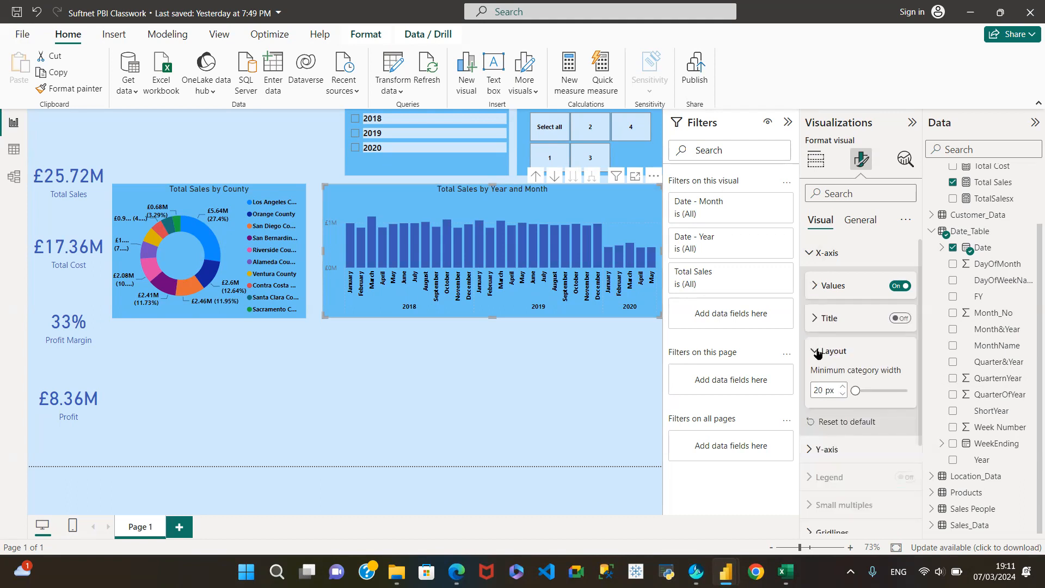
click(816, 351)
Step: Make the Y-axis values of the Total Sales by Year and Month chart black and bold
click(815, 406)
scroll(860, 414, down, 3)
click(816, 403)
scroll(833, 381, down, 3)
click(837, 363)
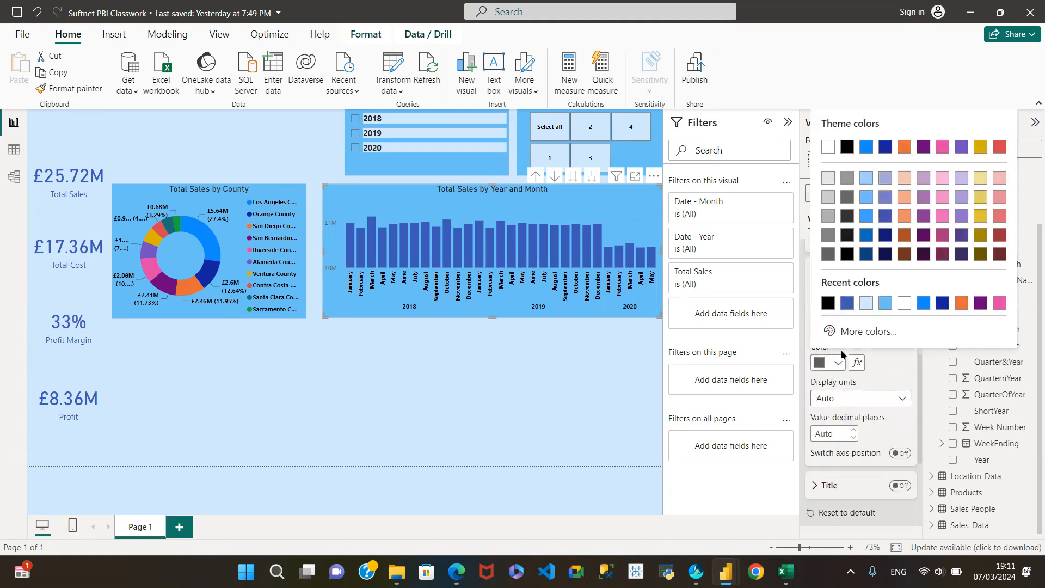
click(847, 149)
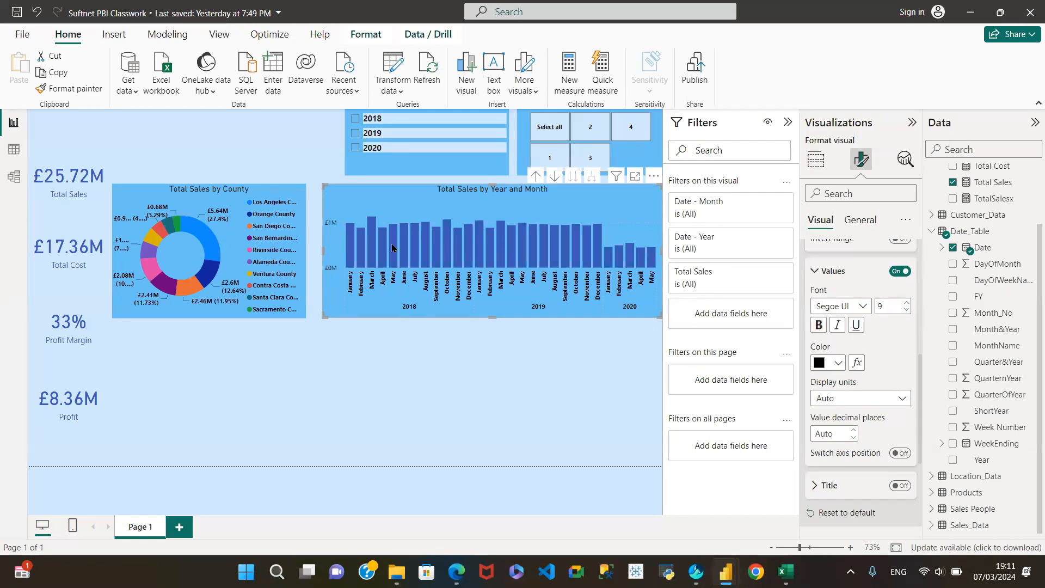
click(819, 325)
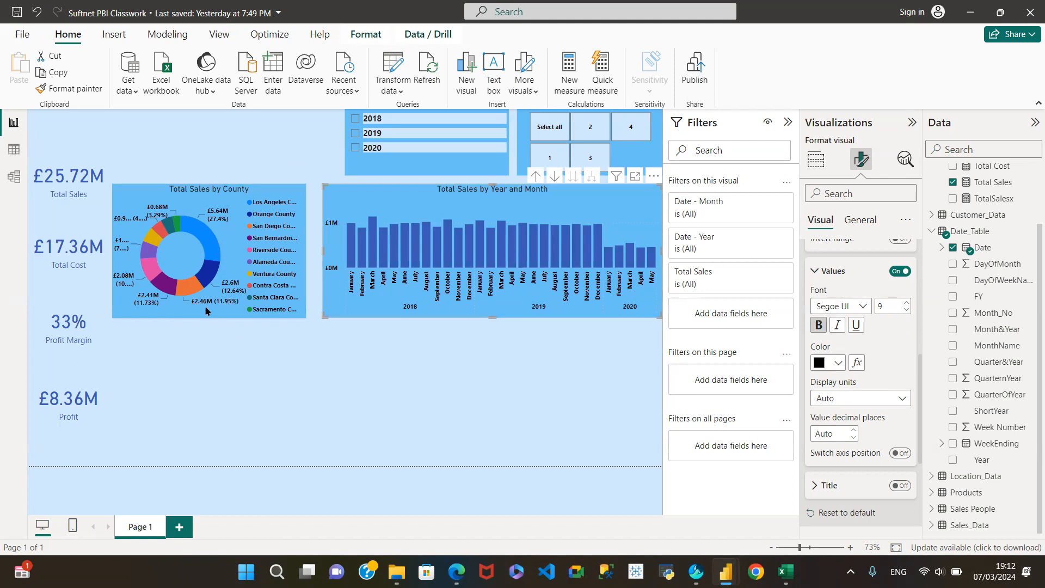
click(253, 332)
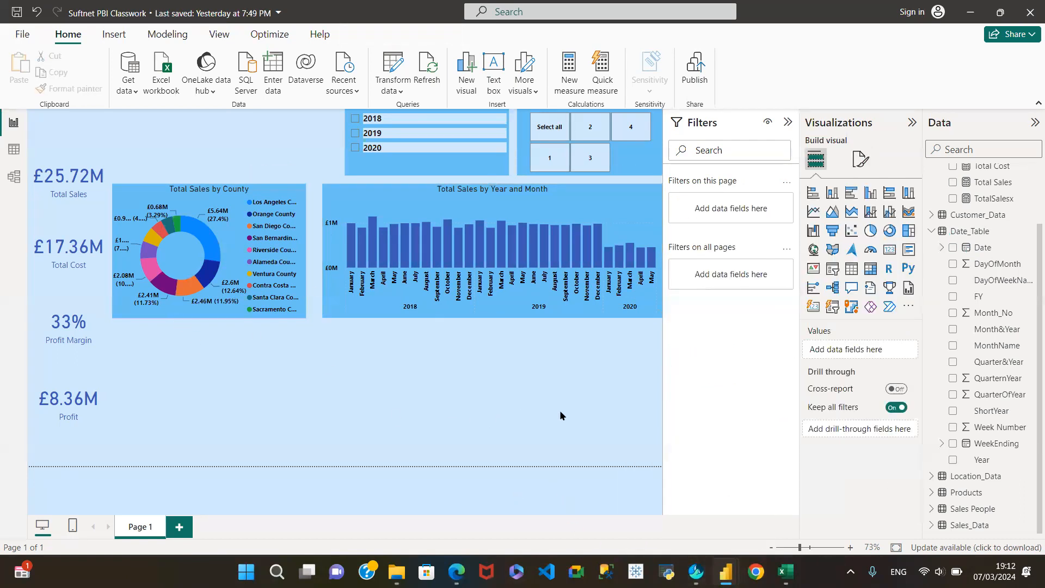
Step: Check the layout in MY UBG powerbi work, and in Suftnet PBI Classwork add a clustered bar chart of Total Sales by Customer Name
mouse_move(696, 571)
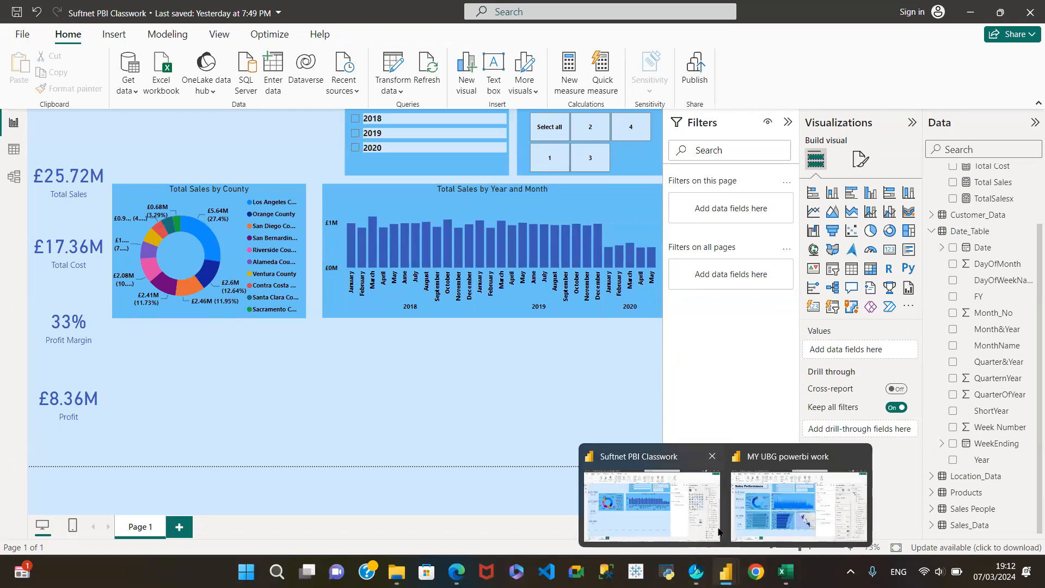
click(765, 521)
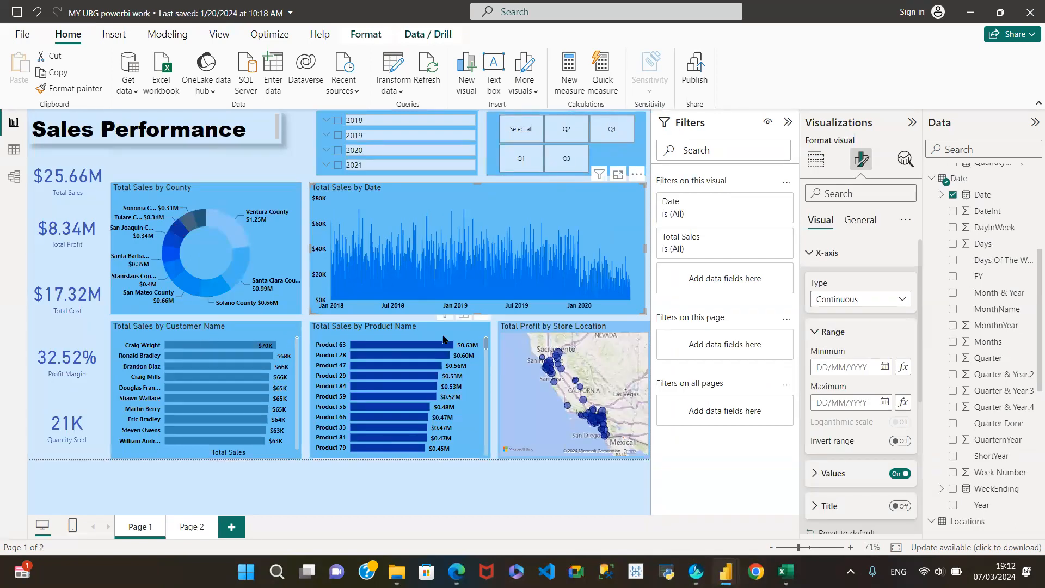
mouse_move(726, 572)
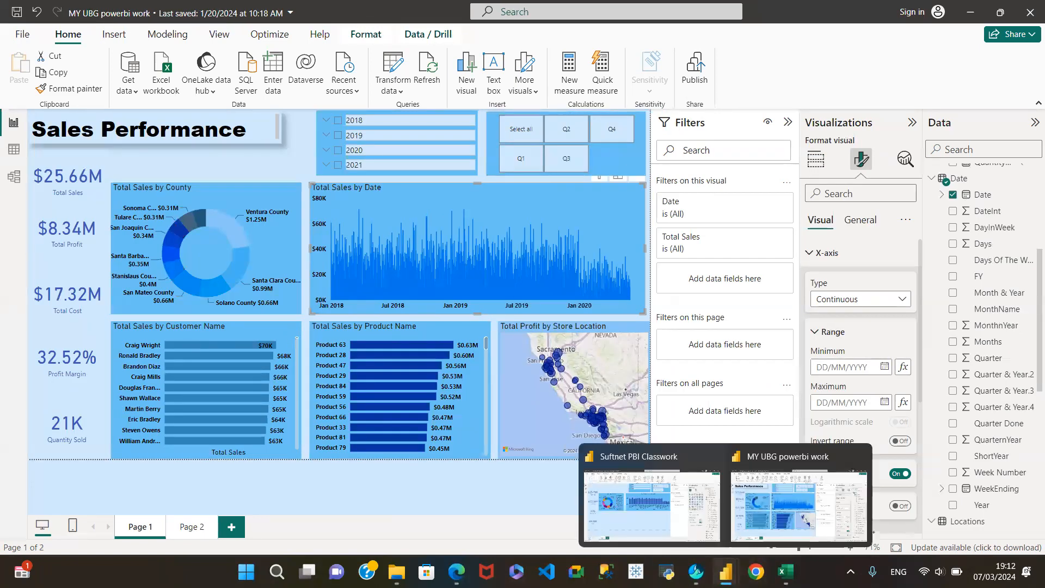
click(679, 499)
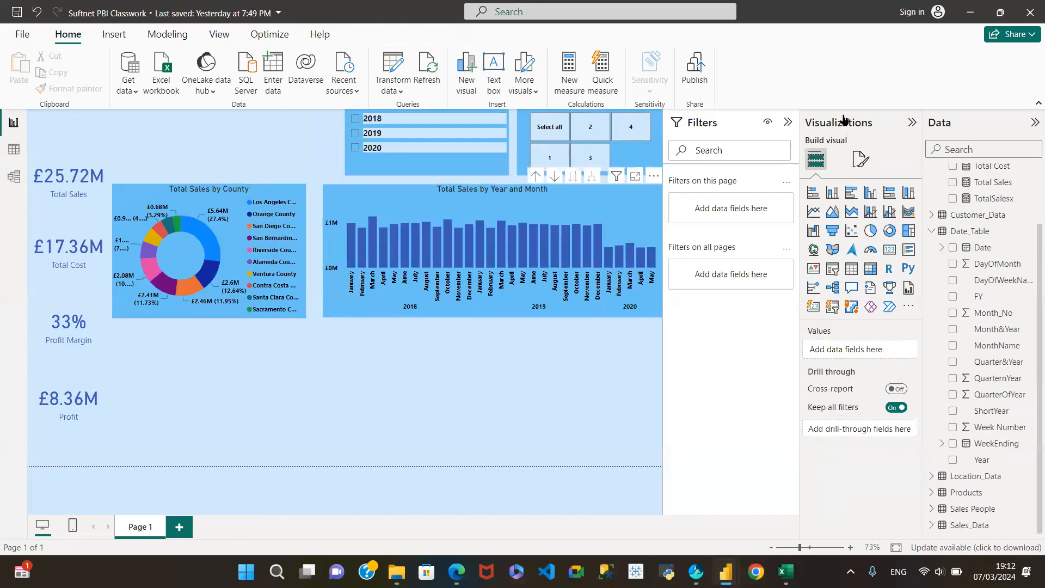
click(852, 192)
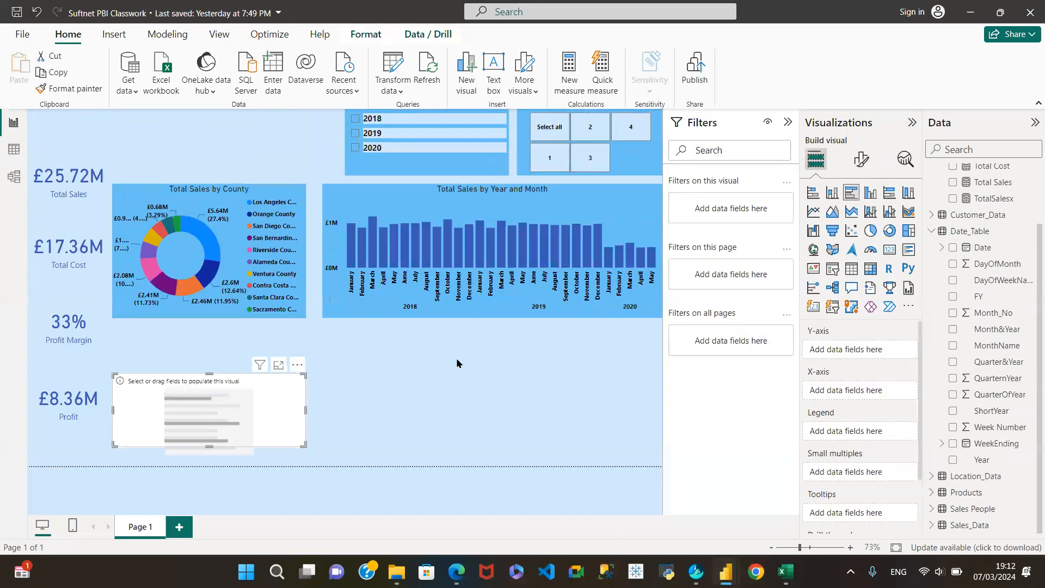
click(952, 184)
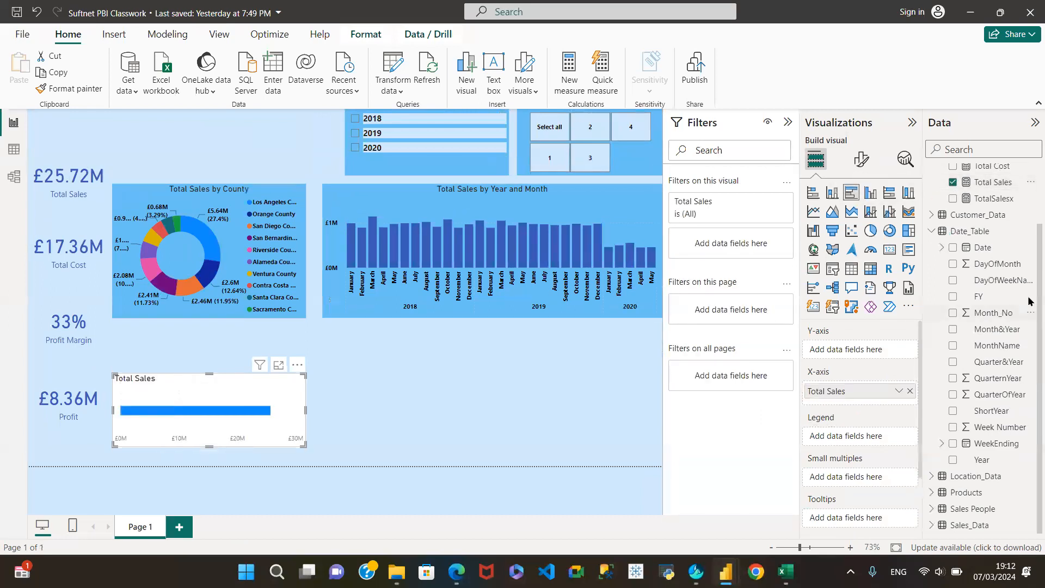
click(931, 216)
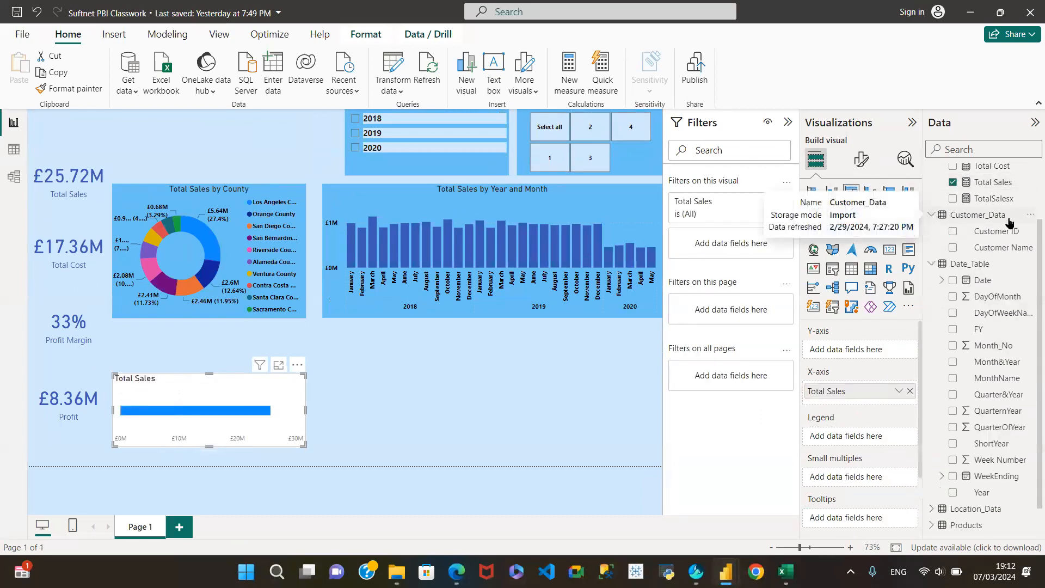
click(952, 248)
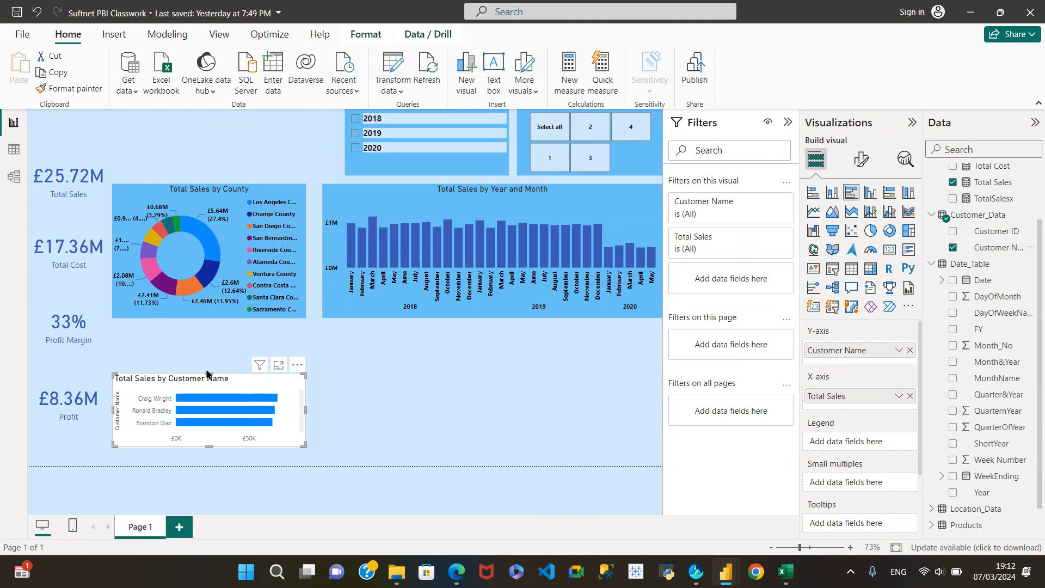
Step: Resize the Total Sales by Customer Name chart to fill the space between the donut chart and the page's lower edge, and browse its bars
drag(208, 373, 211, 323)
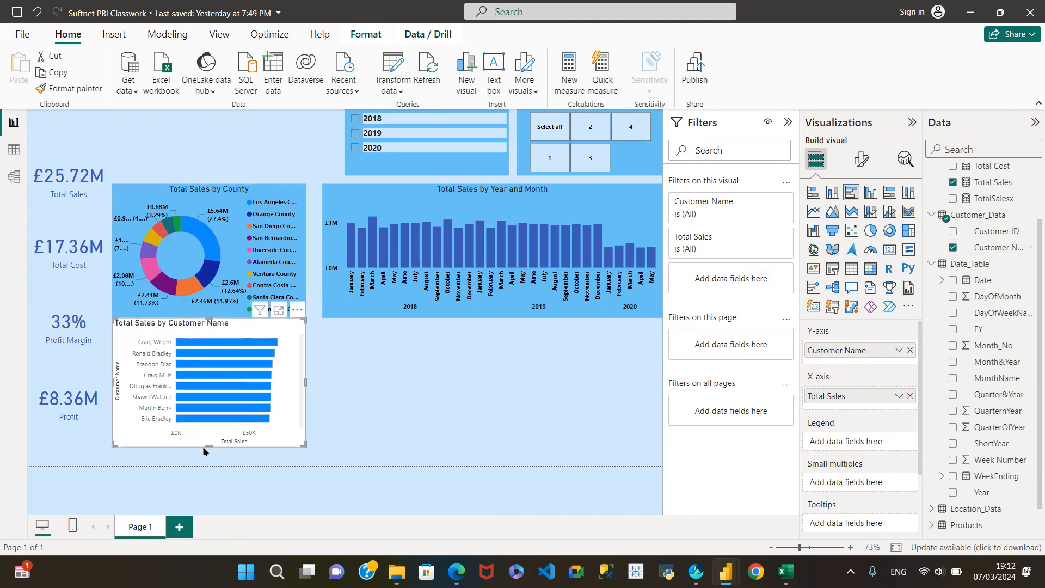
drag(208, 445, 207, 466)
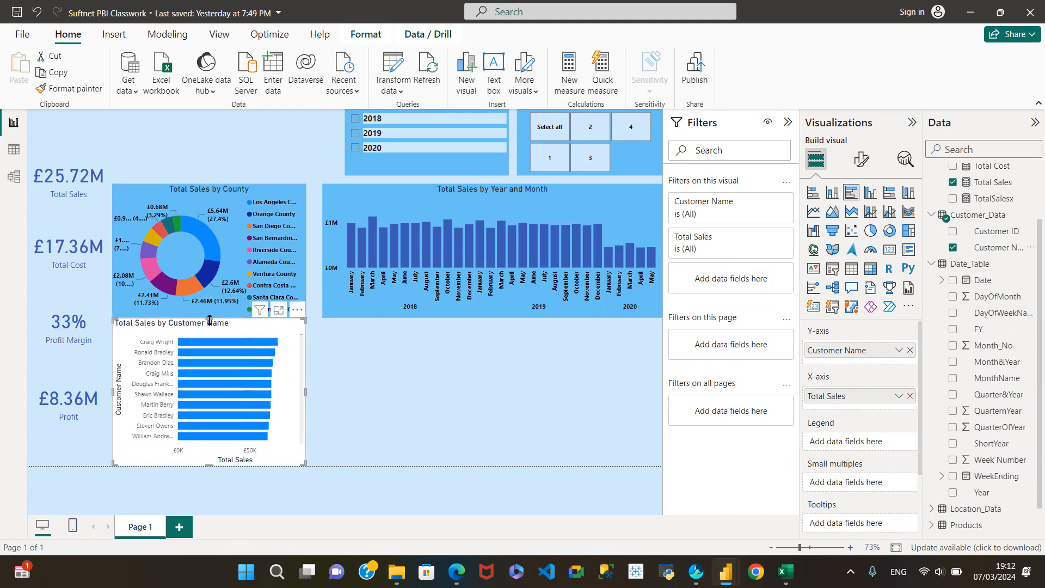
drag(210, 323, 209, 327)
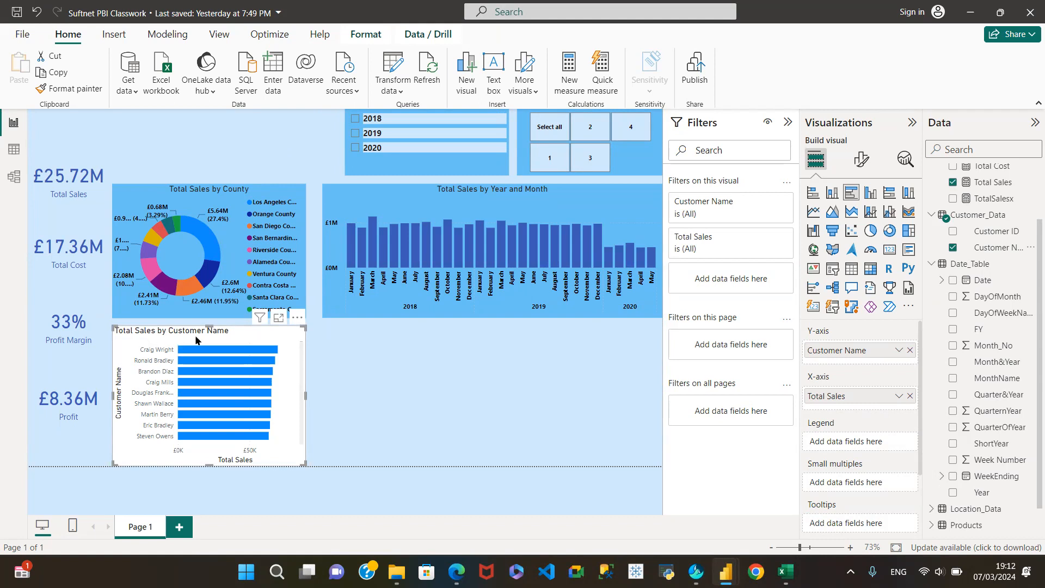
scroll(303, 371, down, 3)
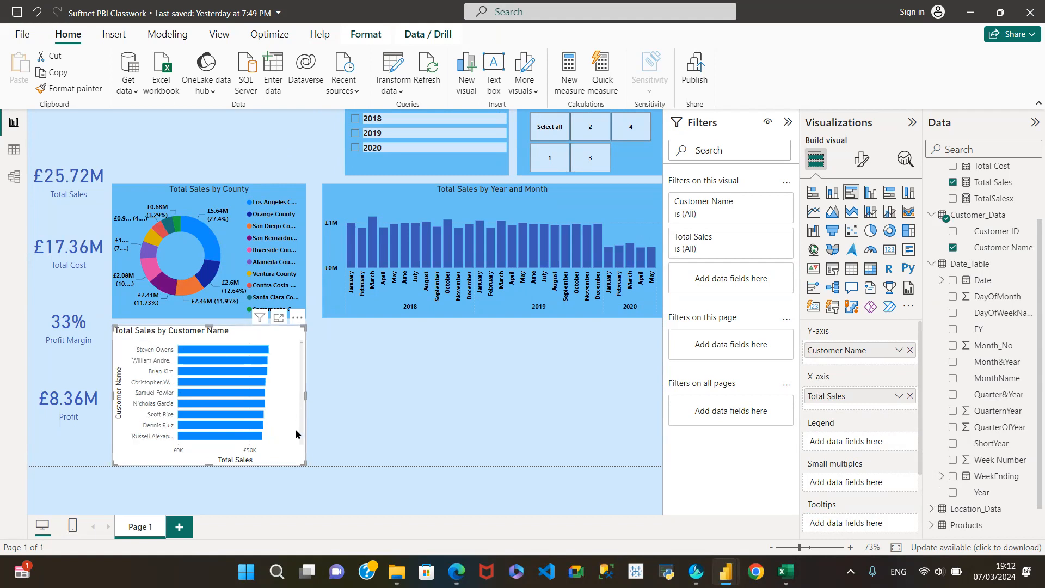
scroll(300, 436, down, 3)
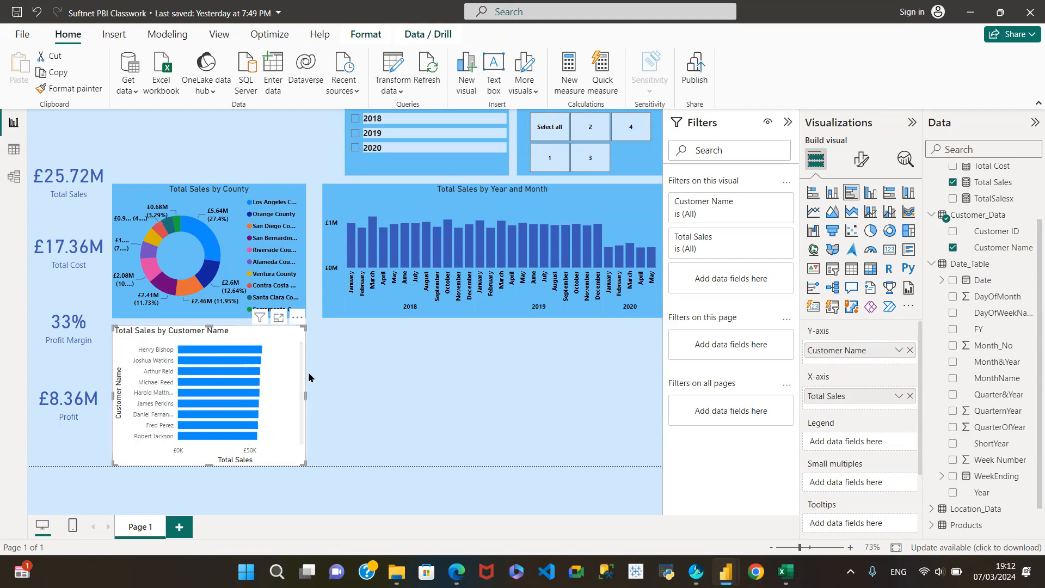
scroll(300, 350, down, 3)
scroll(288, 359, up, 3)
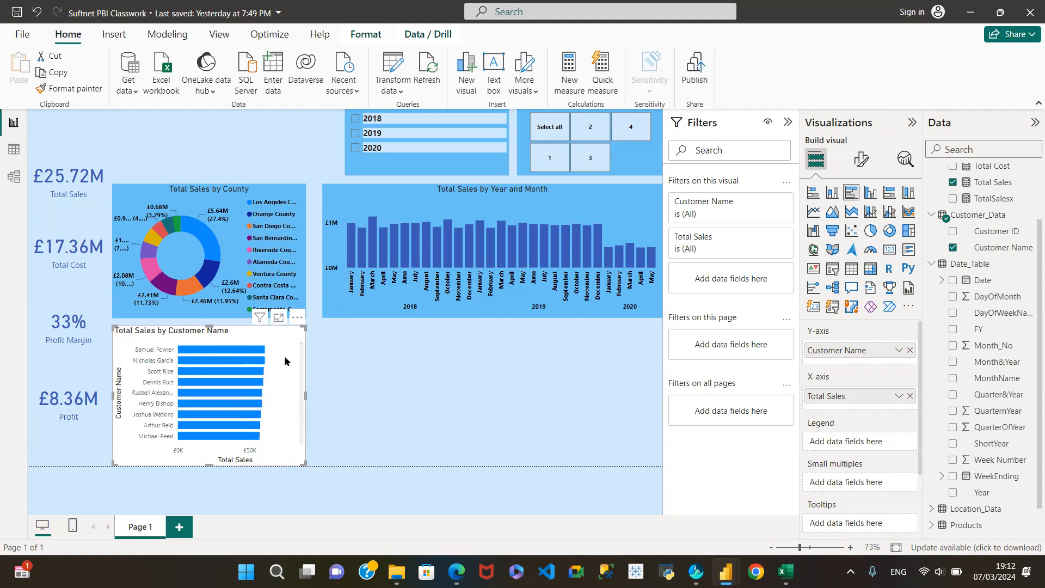
scroll(287, 358, up, 3)
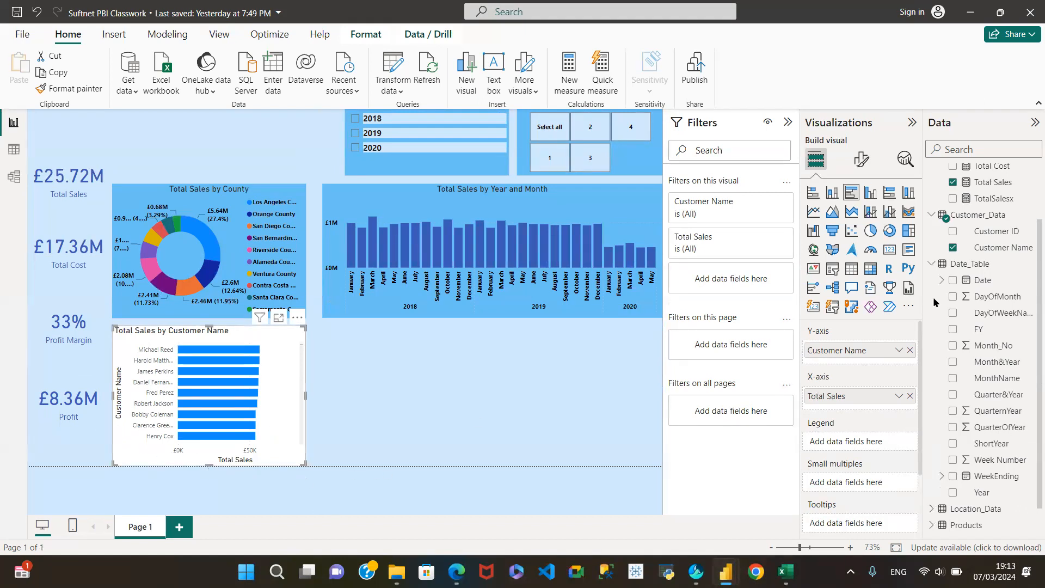
Step: Turn off the Y-axis and X-axis titles of the Total Sales by Customer Name chart
click(862, 161)
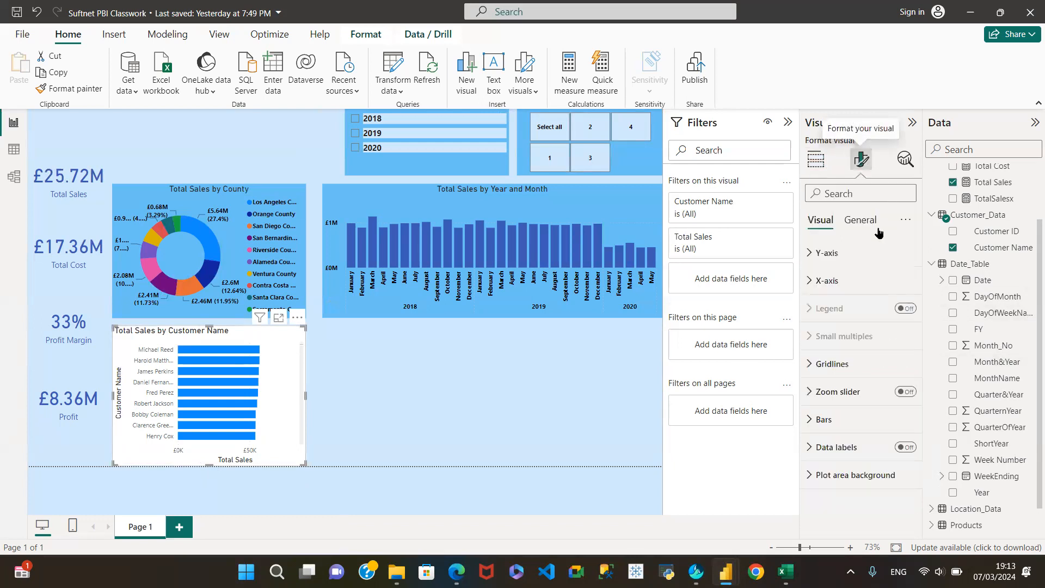
click(807, 254)
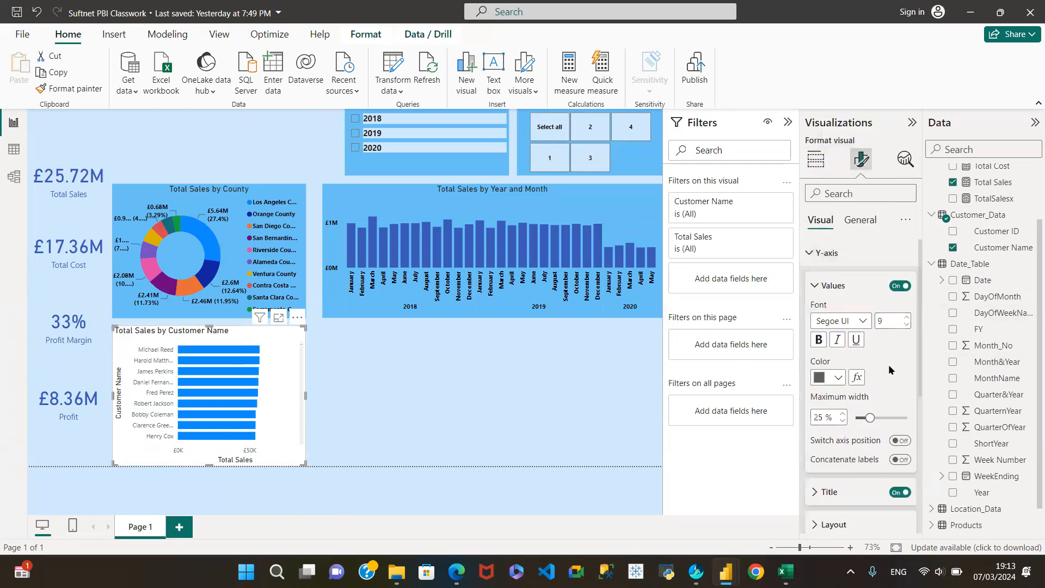
click(899, 493)
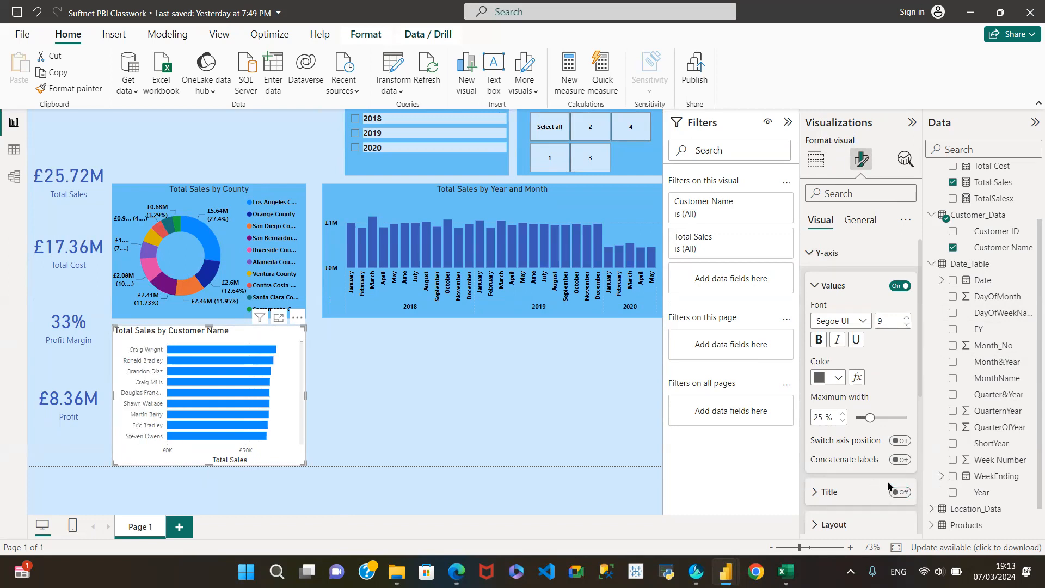
scroll(916, 403, down, 3)
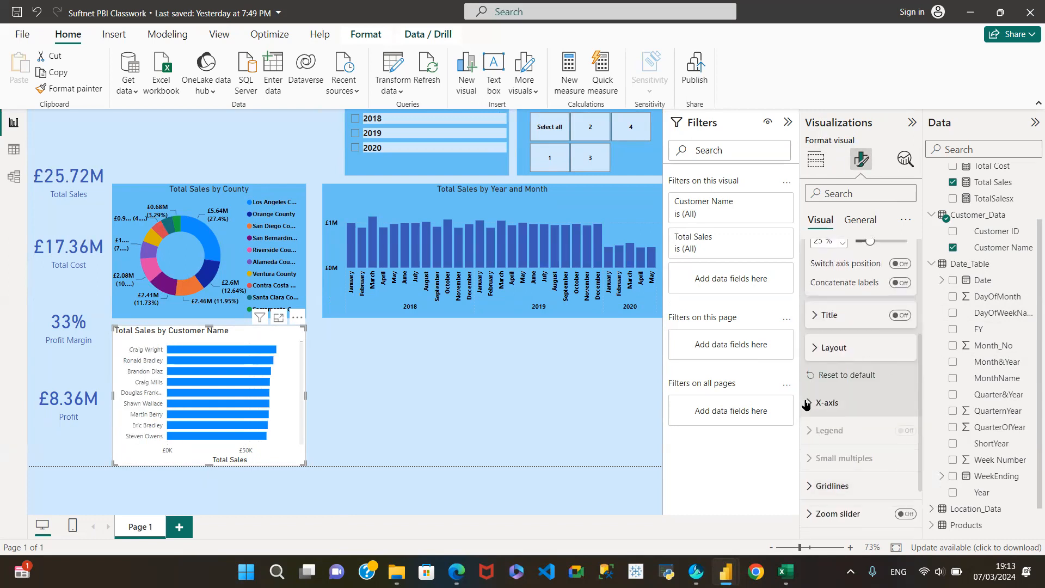
click(824, 403)
scroll(904, 479, down, 3)
click(900, 433)
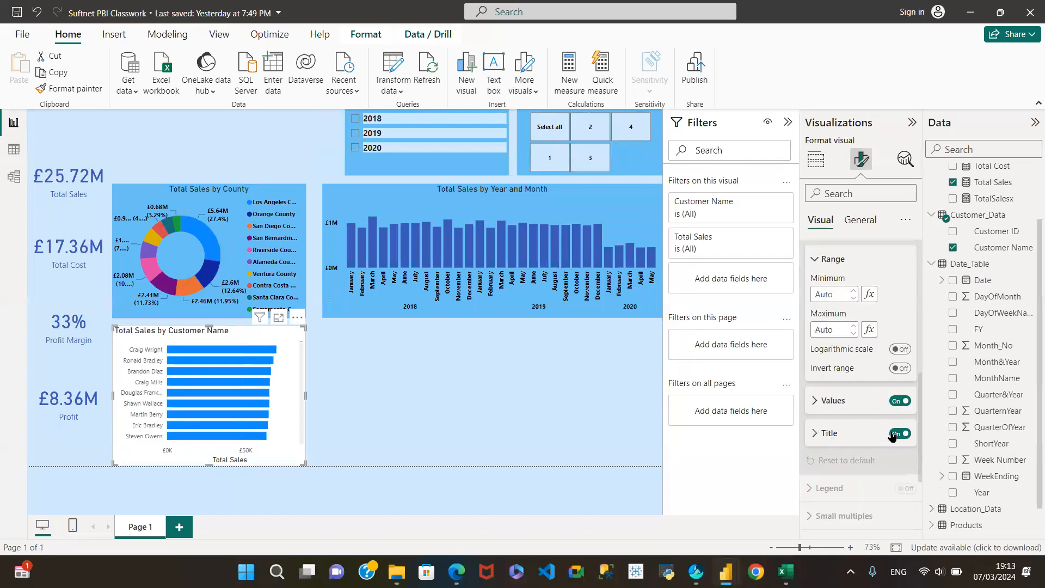
click(899, 433)
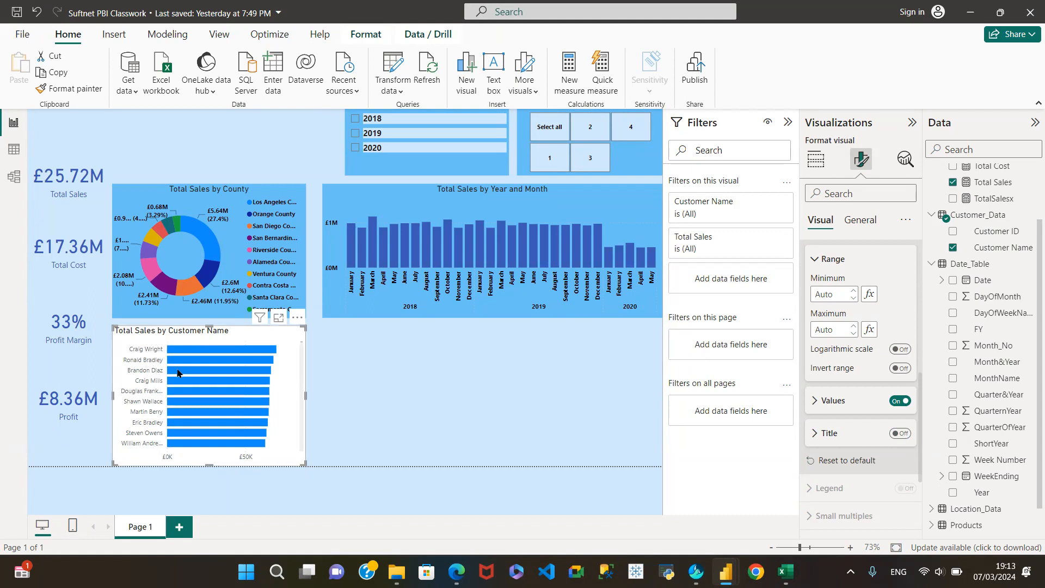
Step: Make the X-axis values of the Total Sales by Customer Name chart black and bold
click(816, 402)
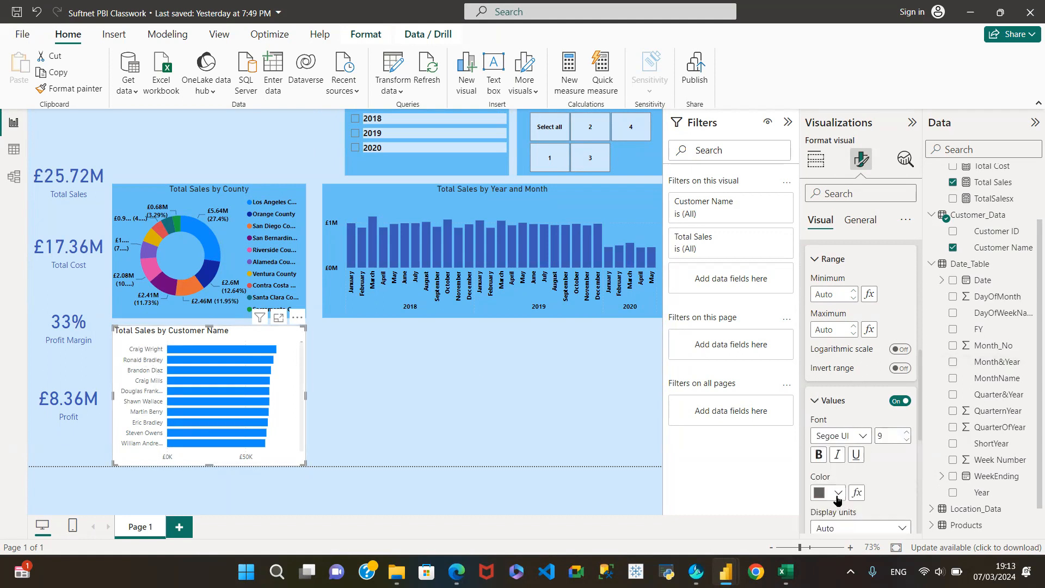
click(837, 492)
click(830, 436)
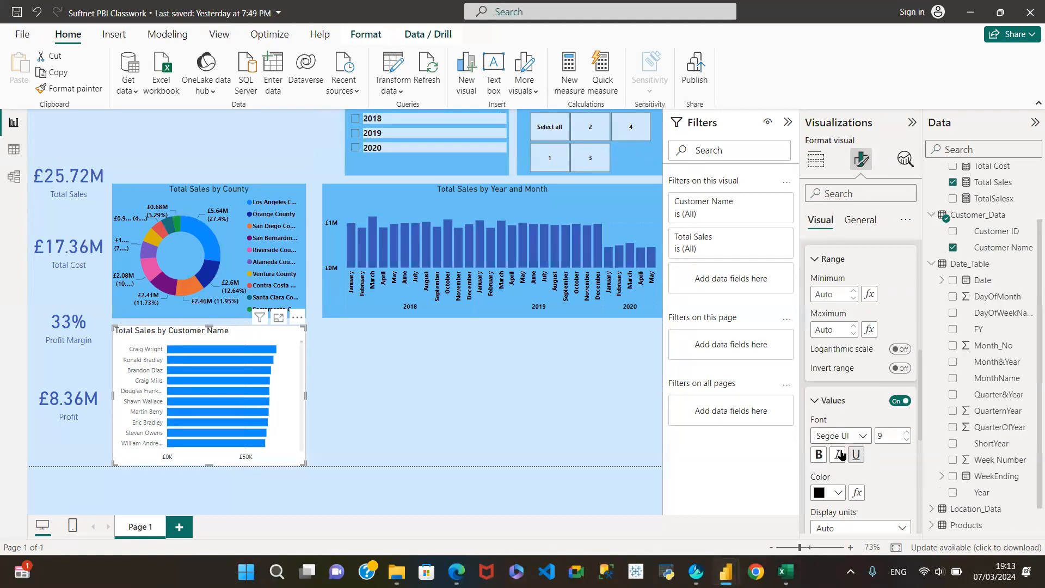
click(819, 456)
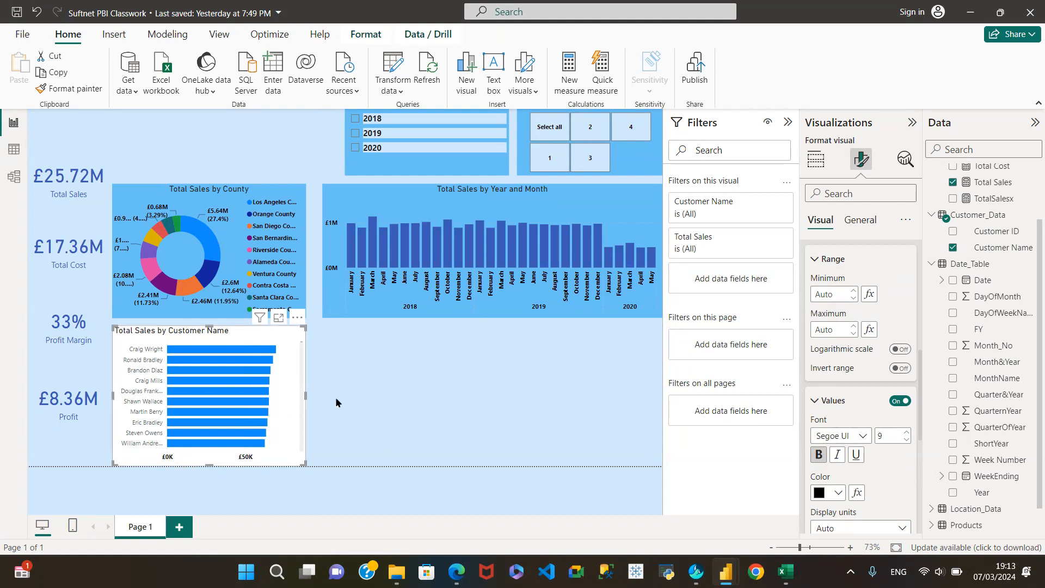
click(813, 399)
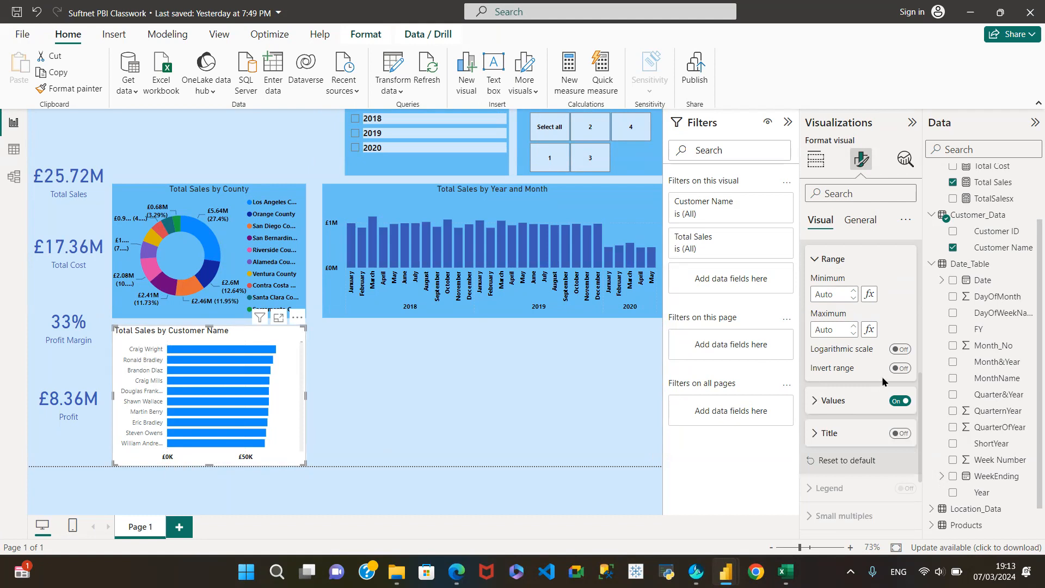
Step: Turn off the X-axis values of the Total Sales by Customer Name chart
scroll(843, 413, up, 3)
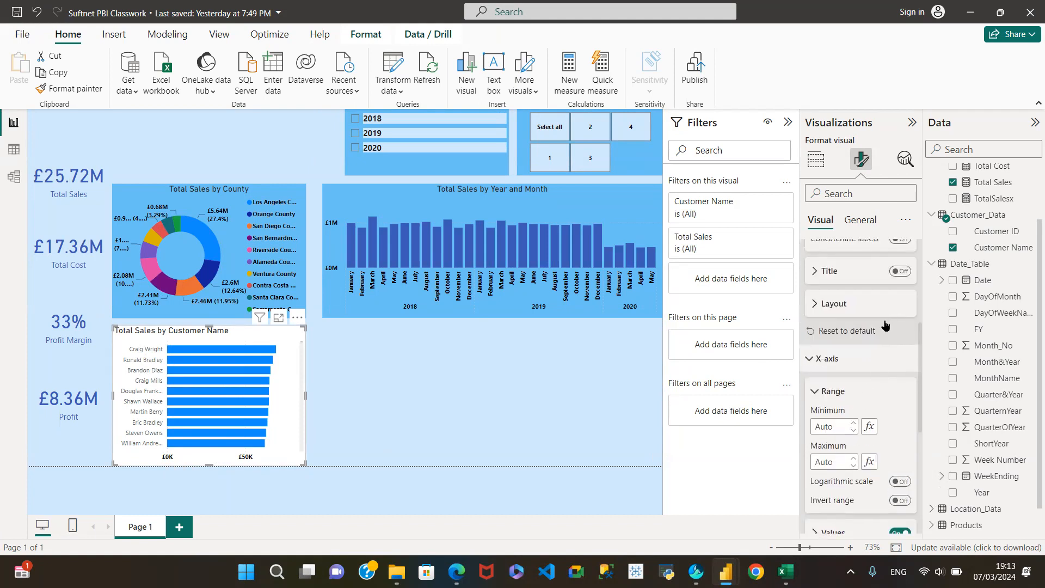
scroll(885, 321, up, 5)
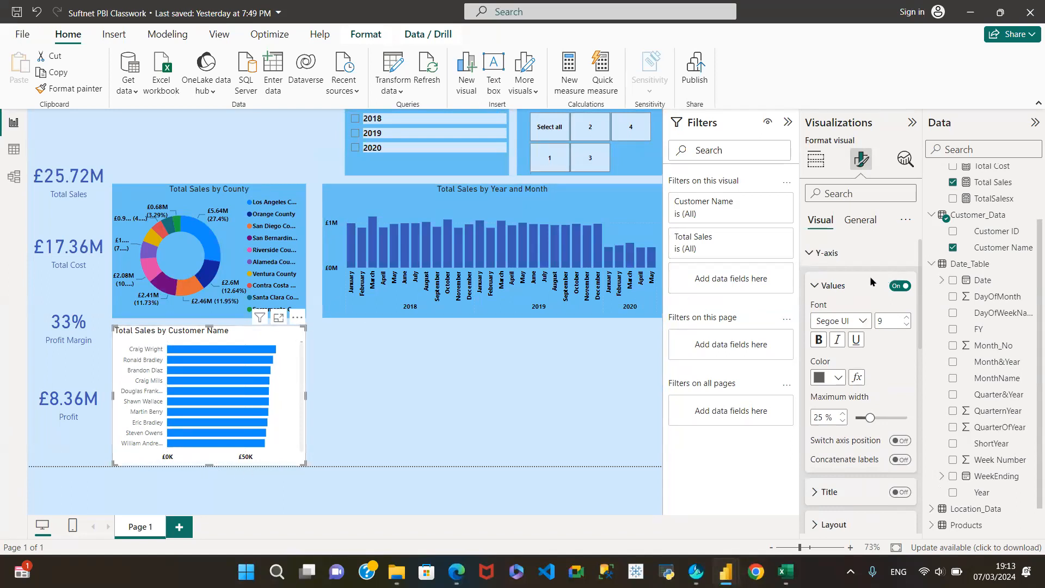
click(825, 289)
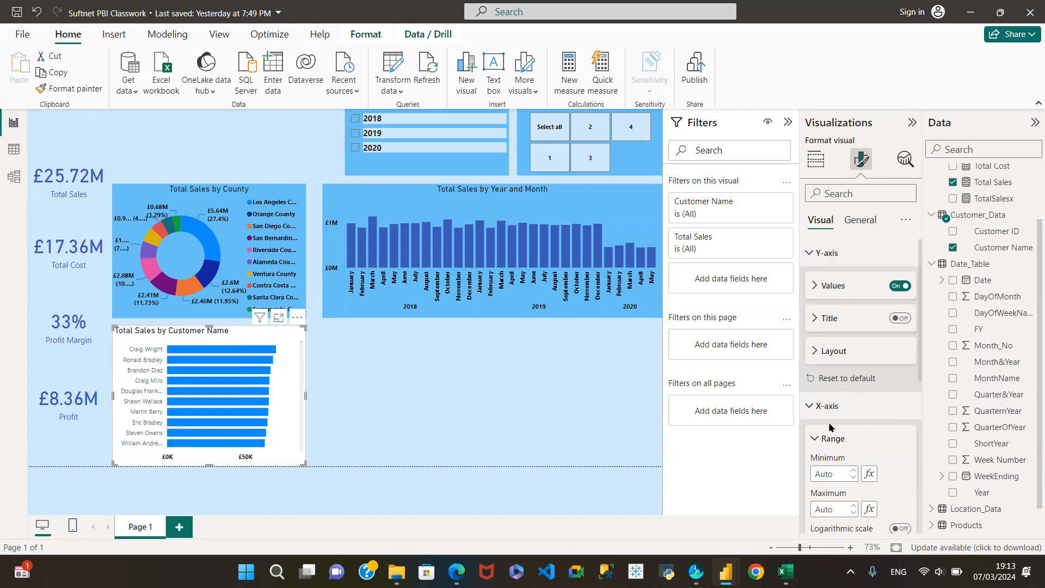
scroll(828, 423, down, 4)
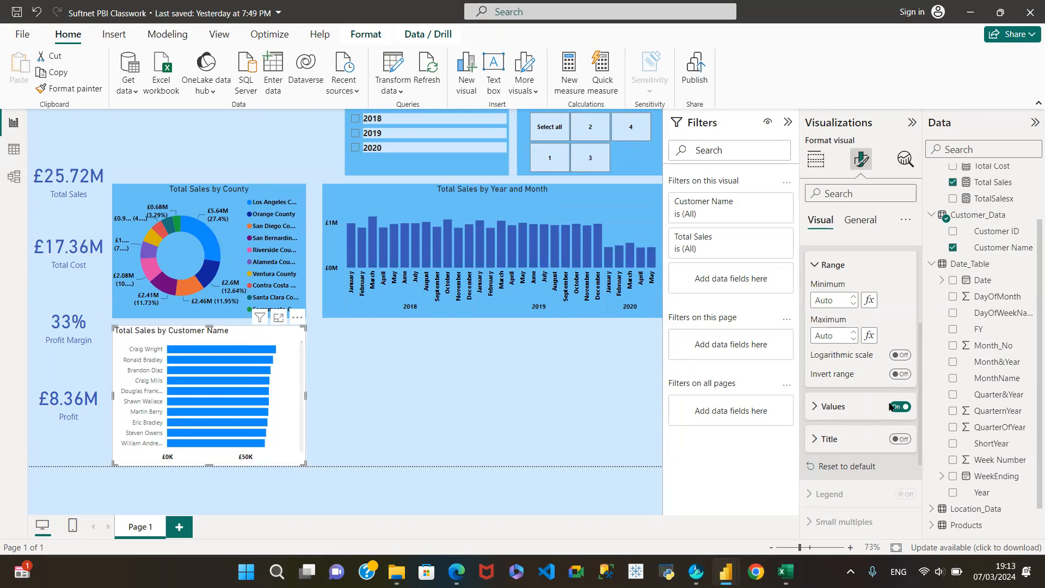
scroll(816, 392, up, 3)
scroll(815, 388, down, 2)
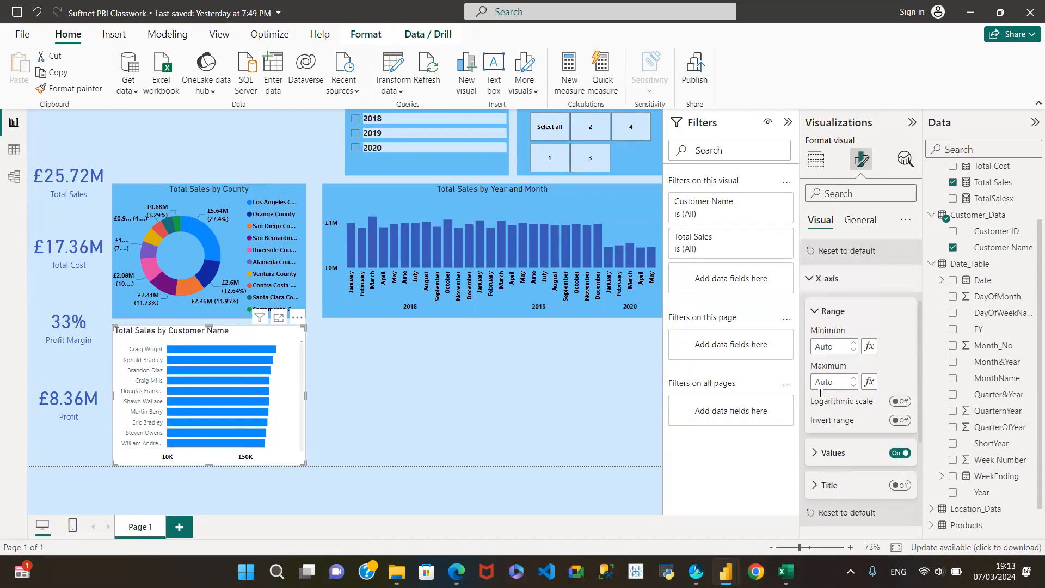
click(812, 273)
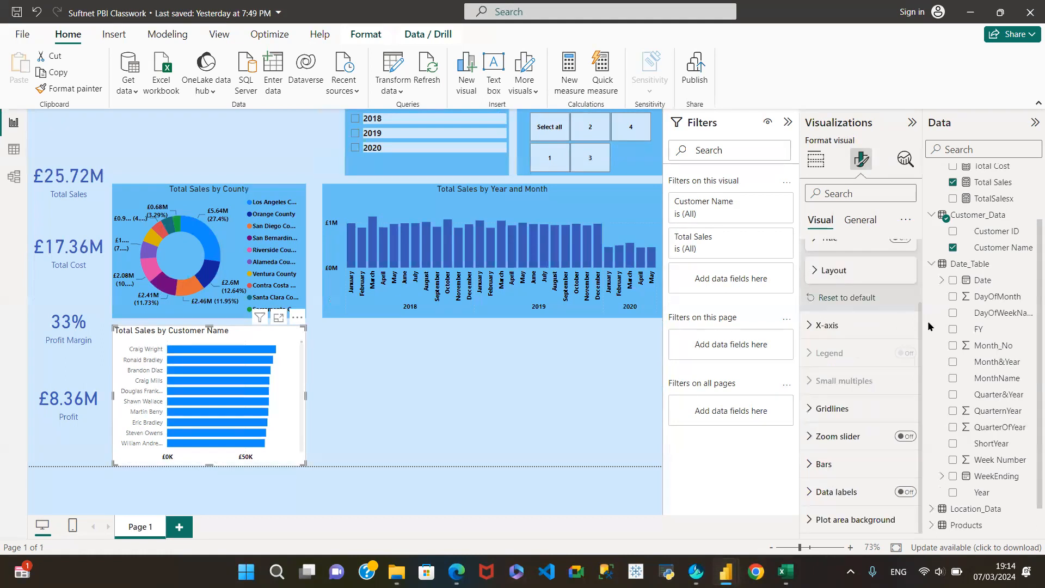
scroll(858, 315, up, 2)
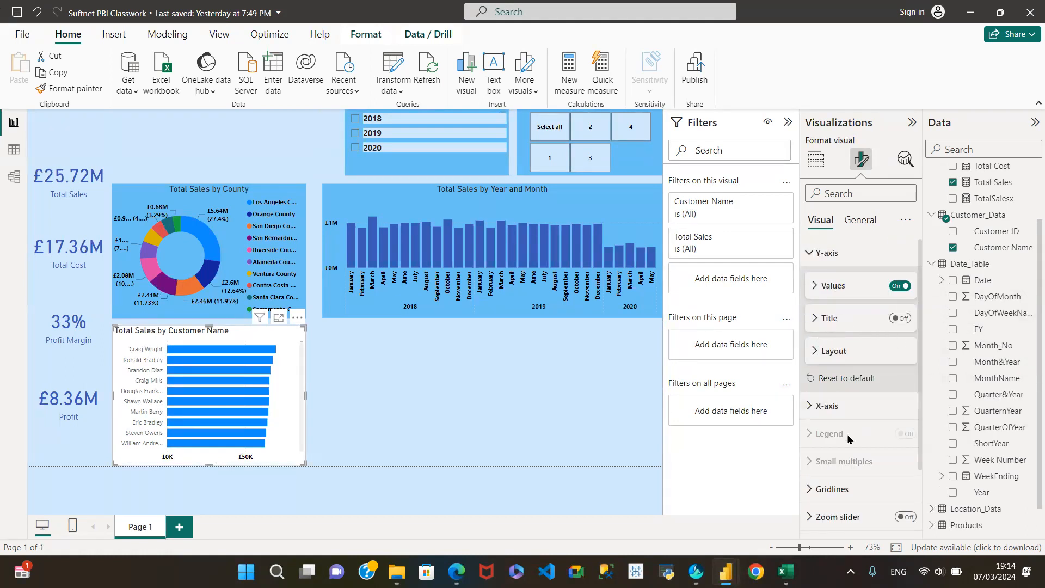
click(844, 406)
scroll(843, 406, down, 5)
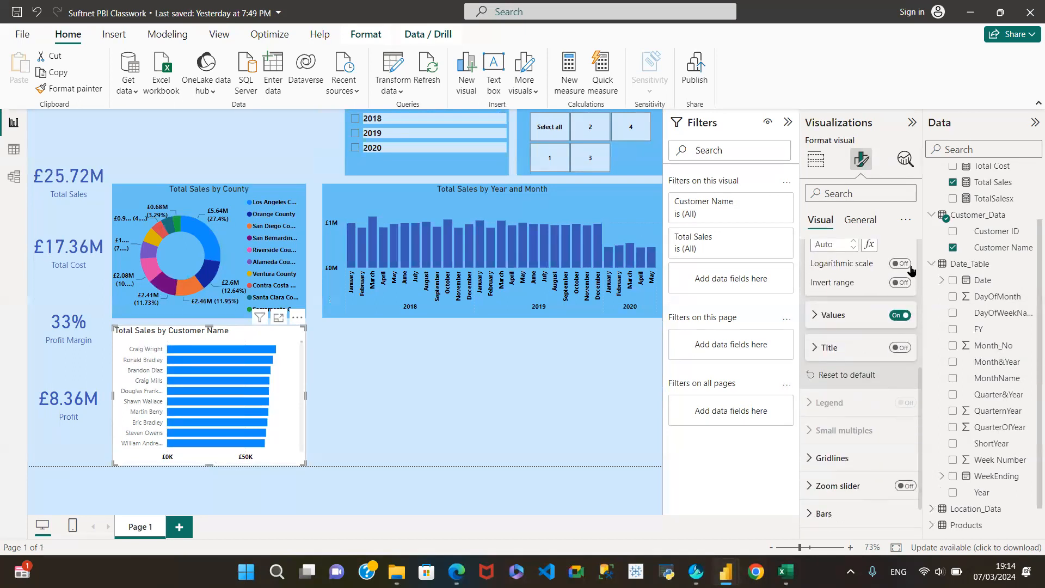
click(900, 316)
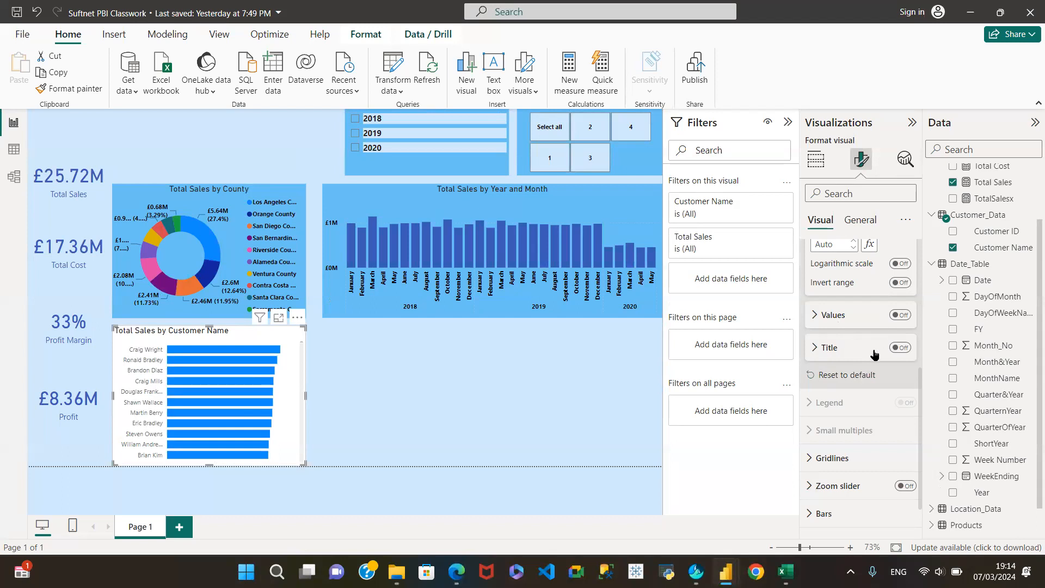
Step: Turn on data labels for all series of the Total Sales by Customer Name chart and position them at Inside end
scroll(862, 421, down, 1)
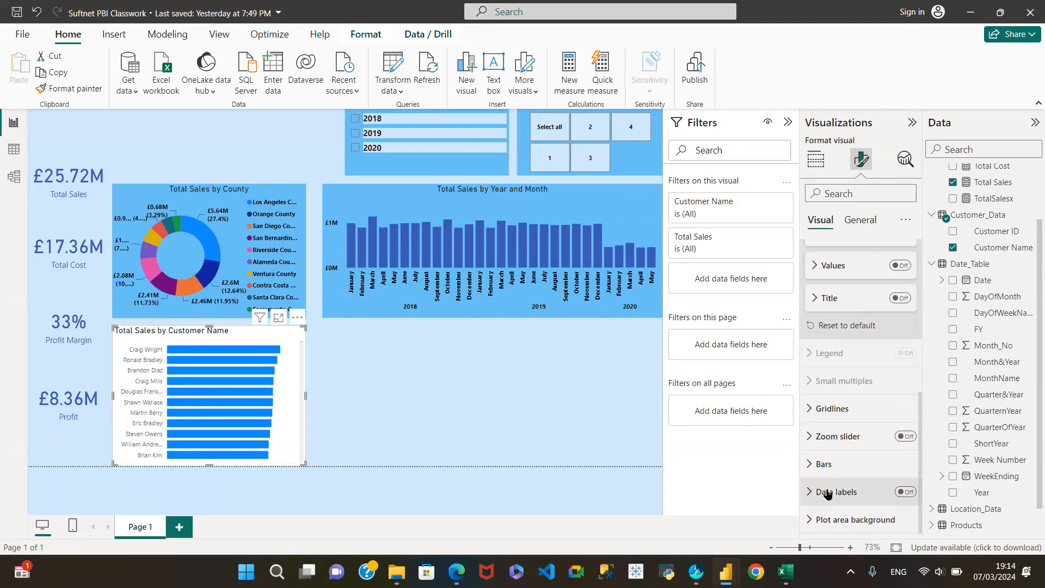
click(908, 493)
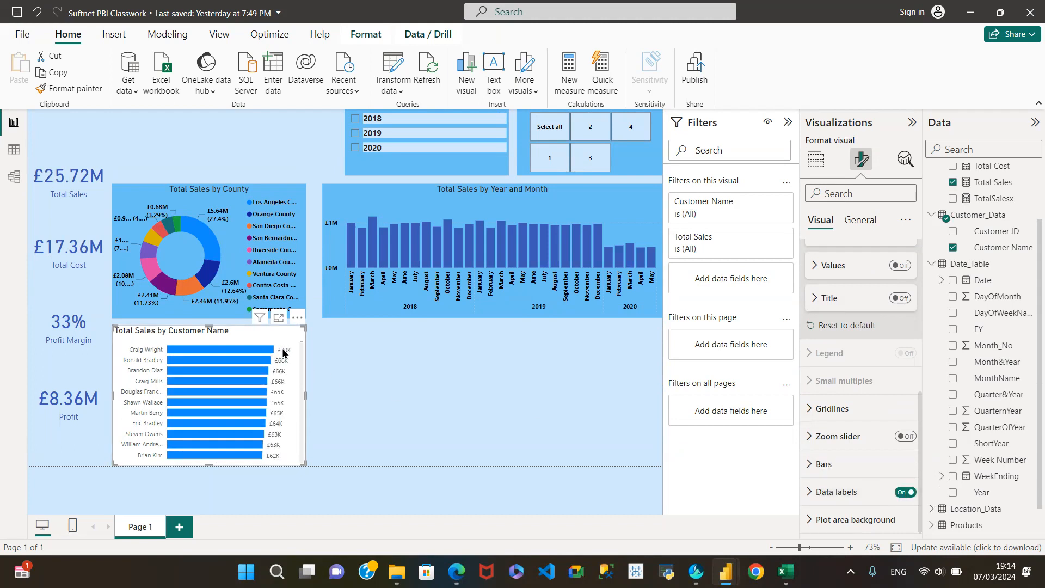
click(809, 492)
scroll(819, 477, down, 3)
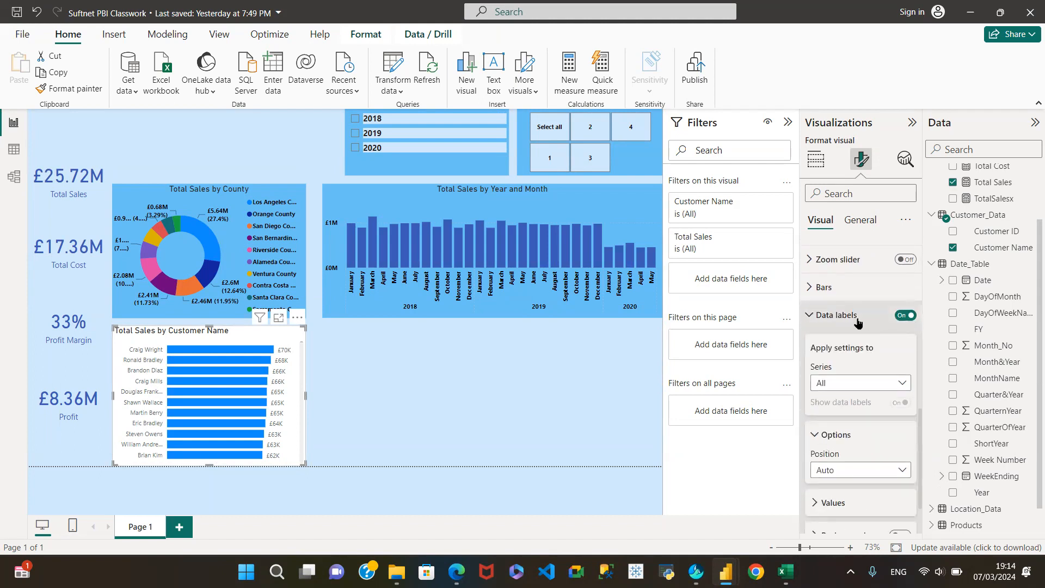
click(902, 384)
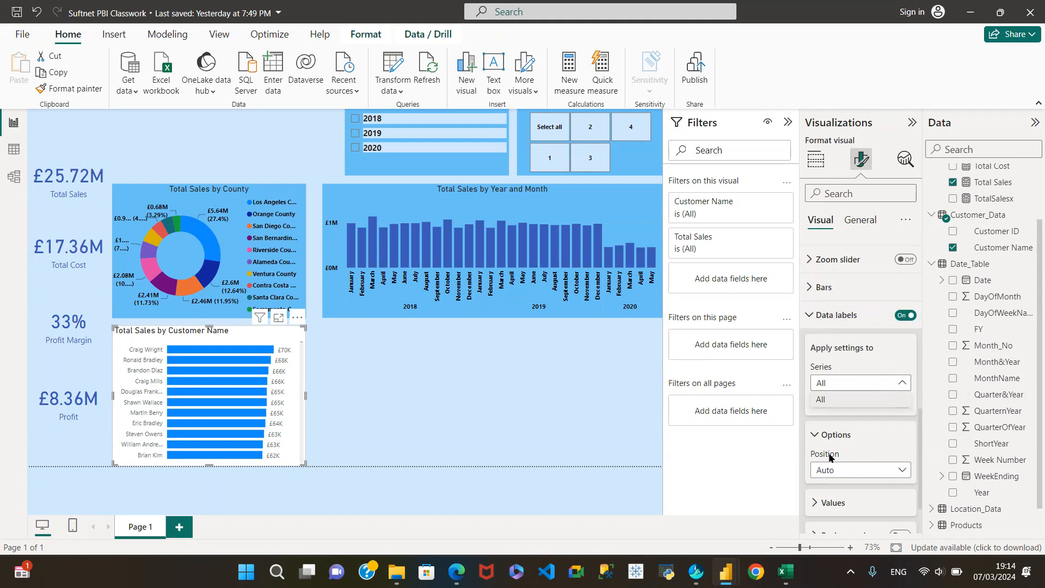
click(903, 473)
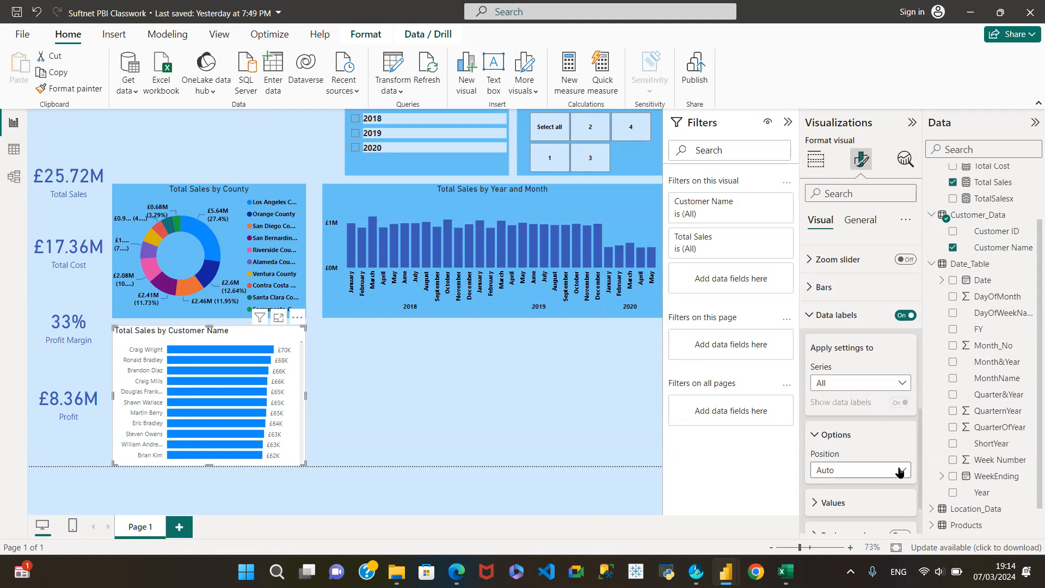
click(900, 473)
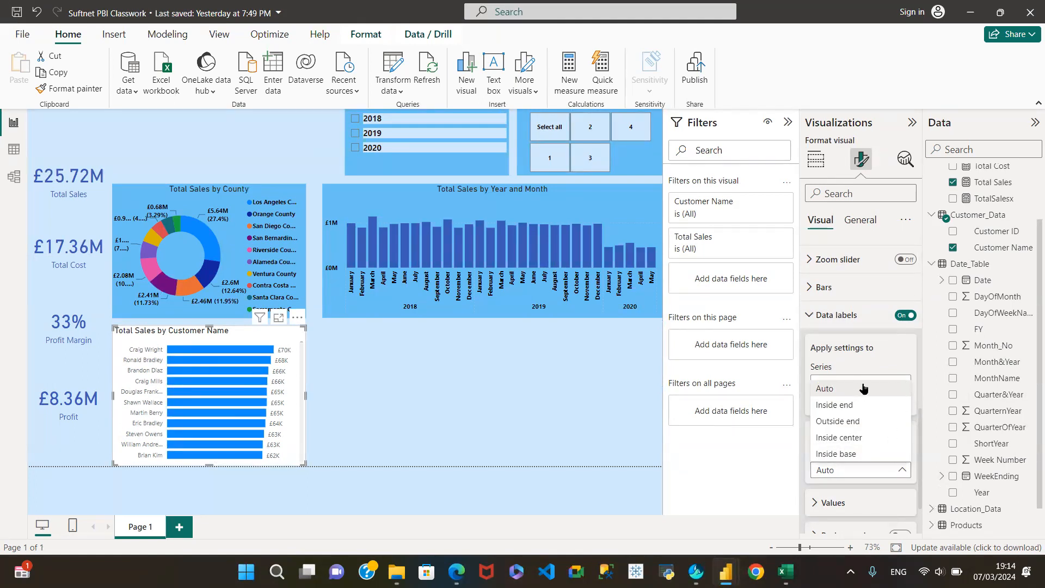
click(833, 405)
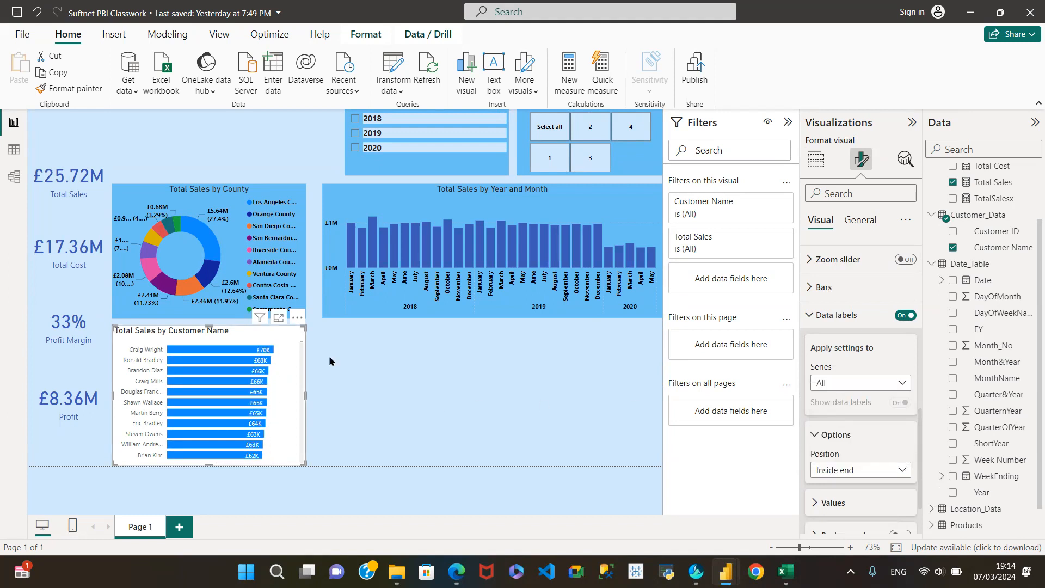
Step: Try the Inside center and Inside base data label positions on the customer bar chart, and set the position back to Inside end
click(901, 471)
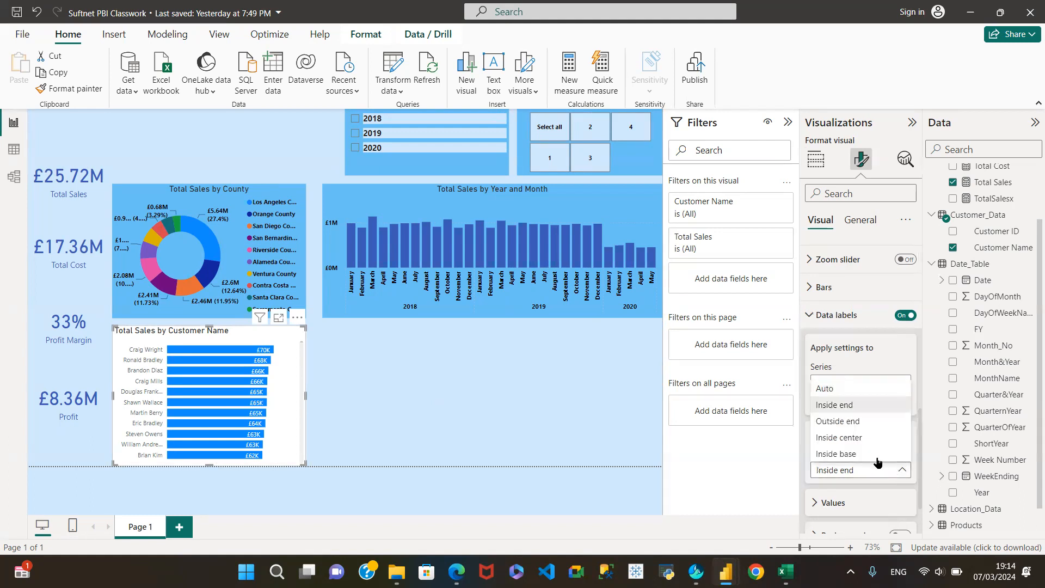
click(836, 438)
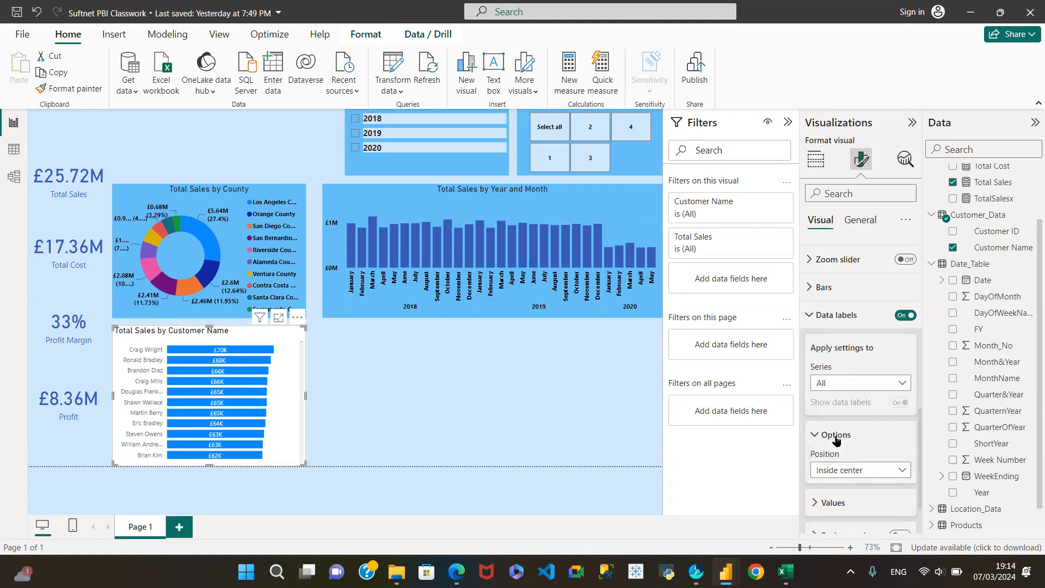
click(902, 469)
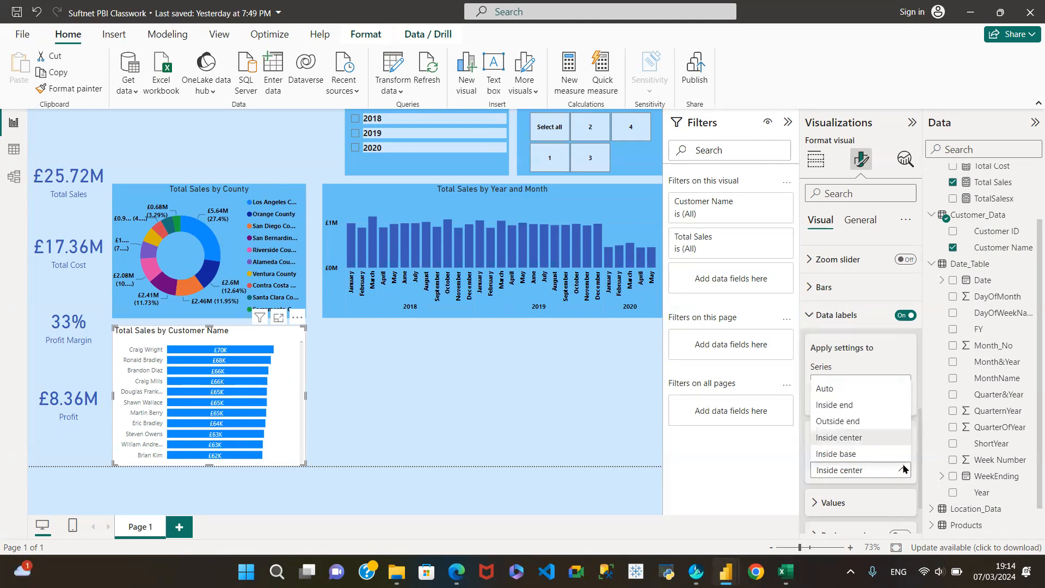
click(852, 455)
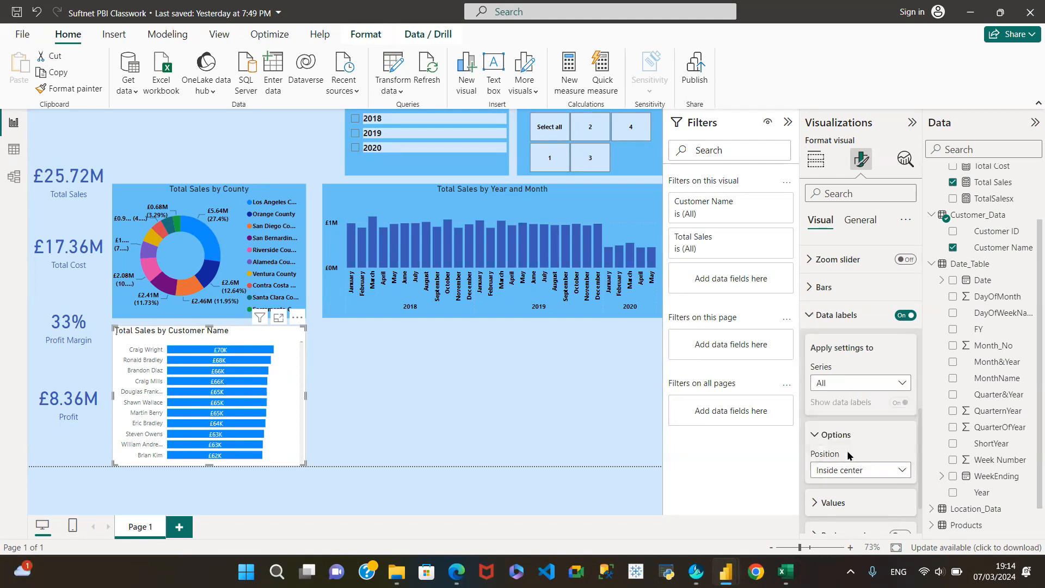
click(903, 469)
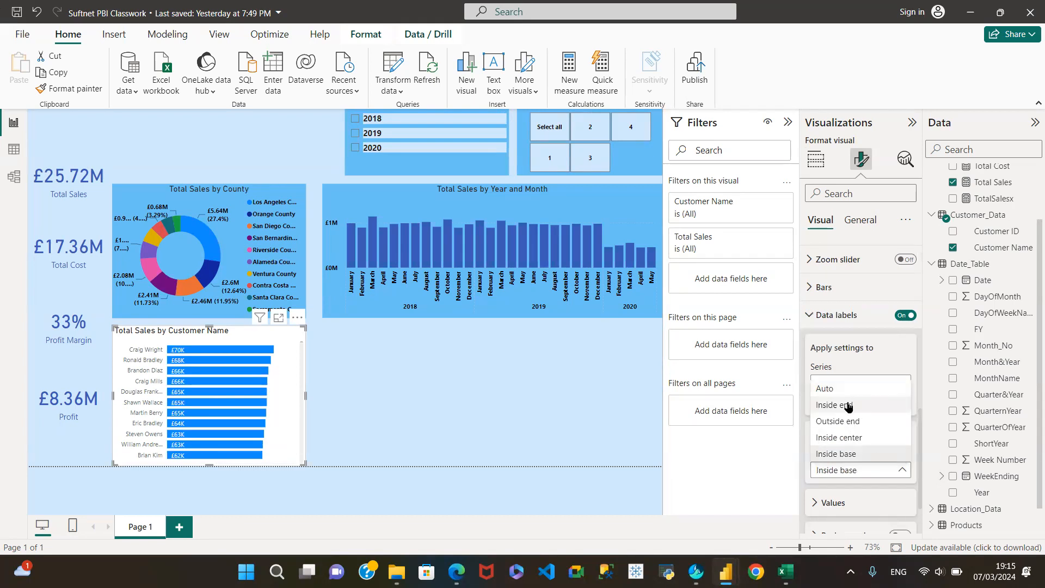
click(845, 404)
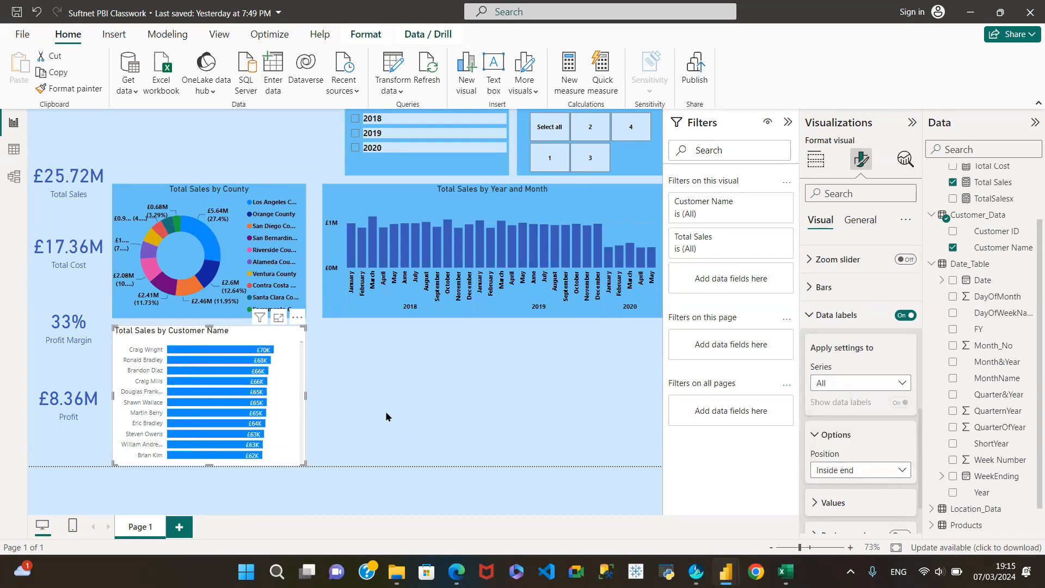
Step: Copy the formatting of the Total Sales by County donut chart onto the Total Sales by Customer Name chart with Format painter
scroll(864, 442, down, 2)
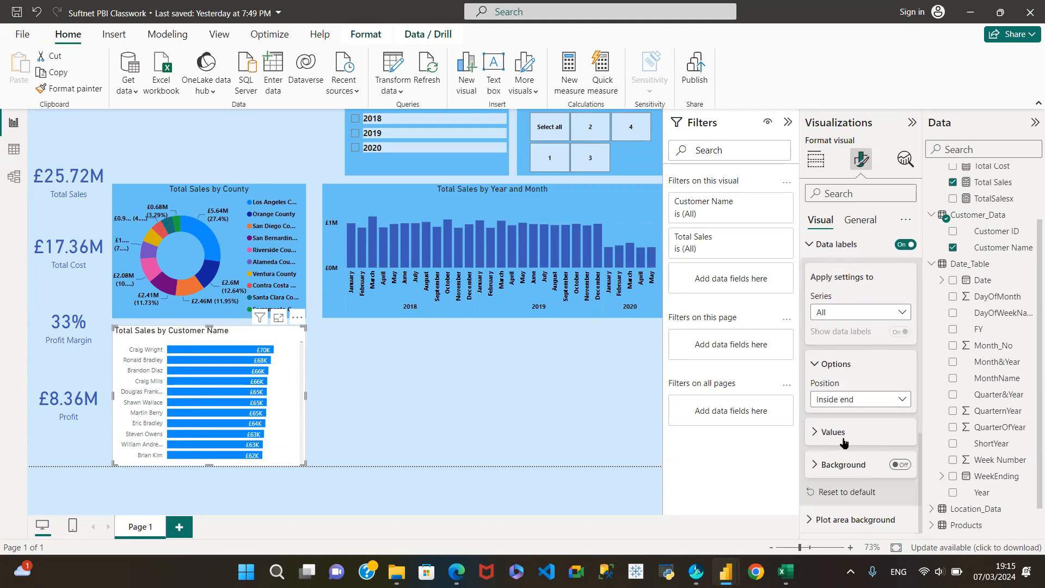
click(818, 433)
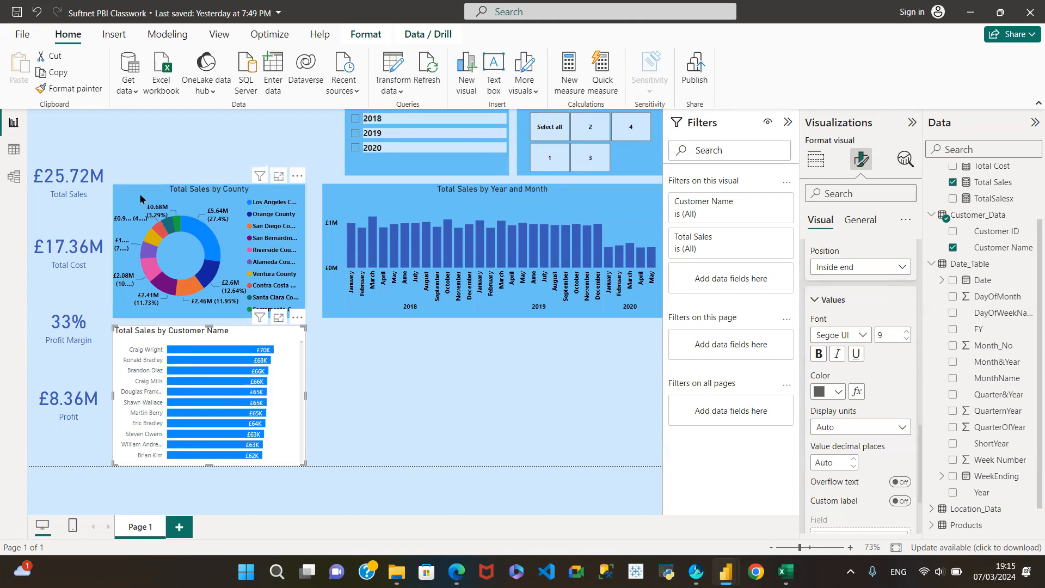
click(133, 170)
click(70, 88)
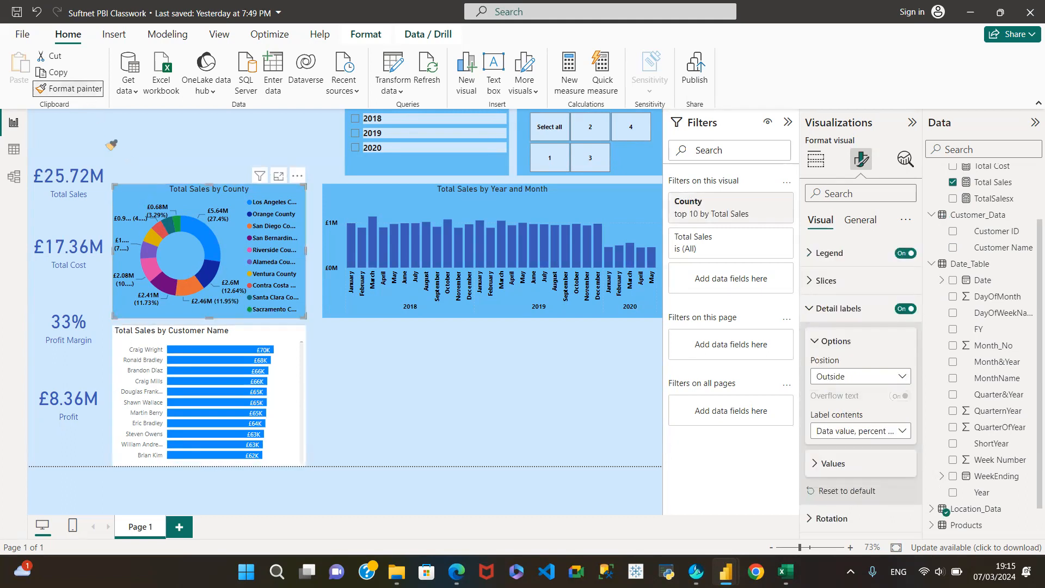
click(142, 338)
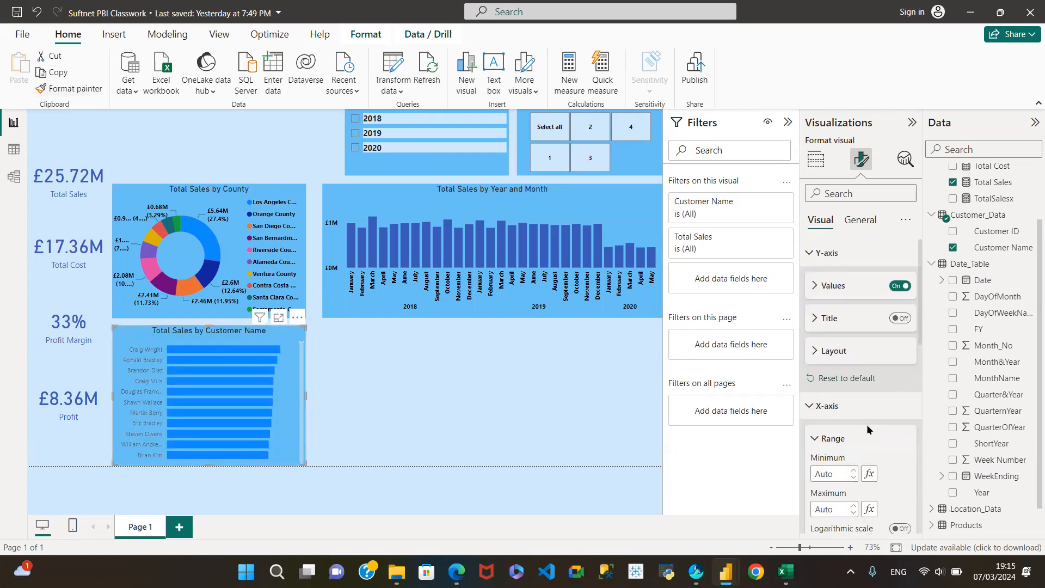
Step: Set the default bar color of the Total Sales by Customer Name chart to the recently used darker blue
click(808, 411)
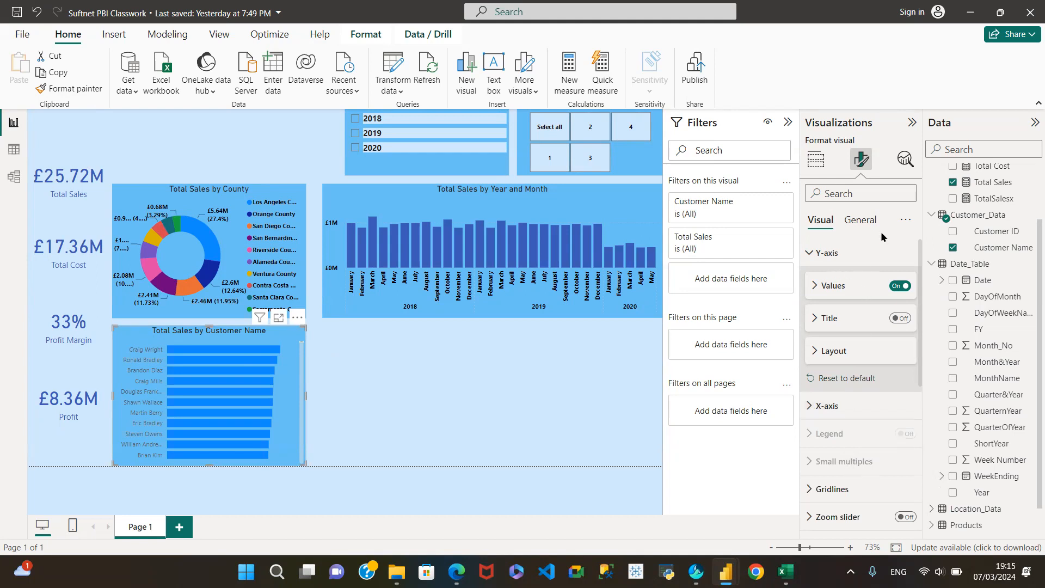
click(861, 221)
click(819, 223)
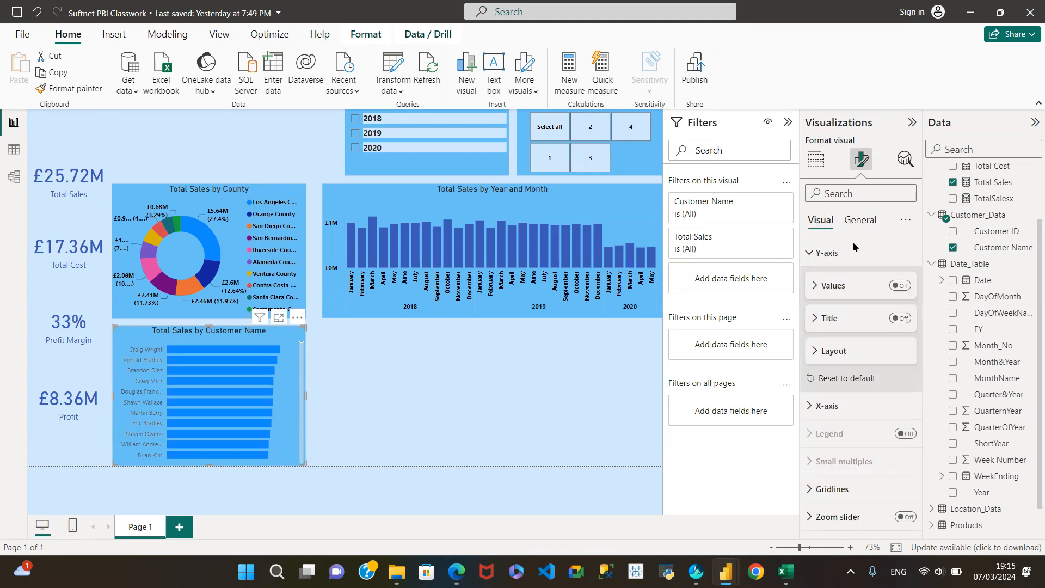
scroll(859, 365, down, 3)
click(813, 368)
scroll(859, 367, down, 2)
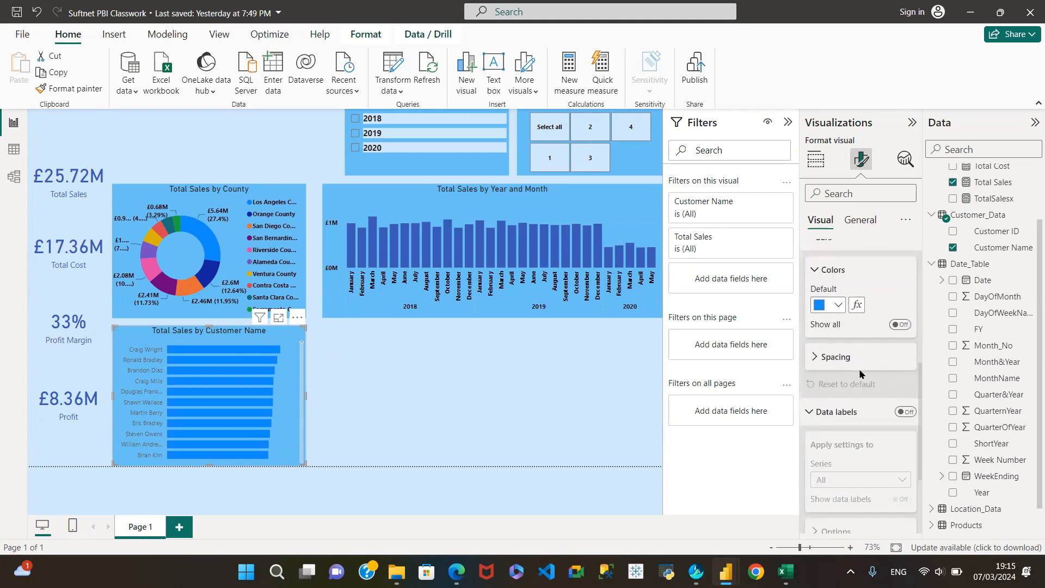
click(837, 305)
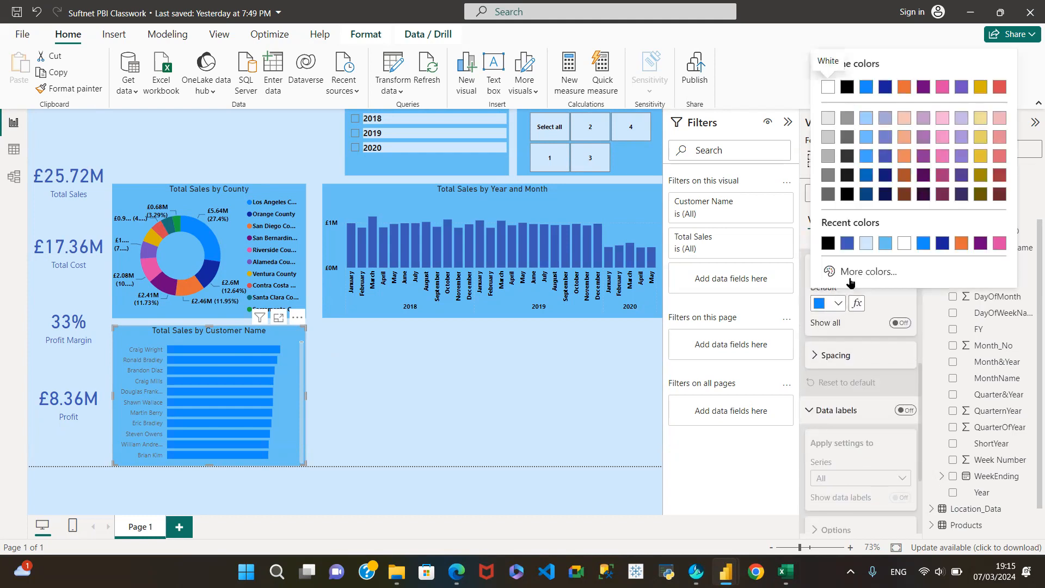
click(847, 245)
Step: Switch to the MY UBG powerbi work report and copy the hex code #3586B6 of its Total Sales by Customer Name bar color
mouse_move(722, 570)
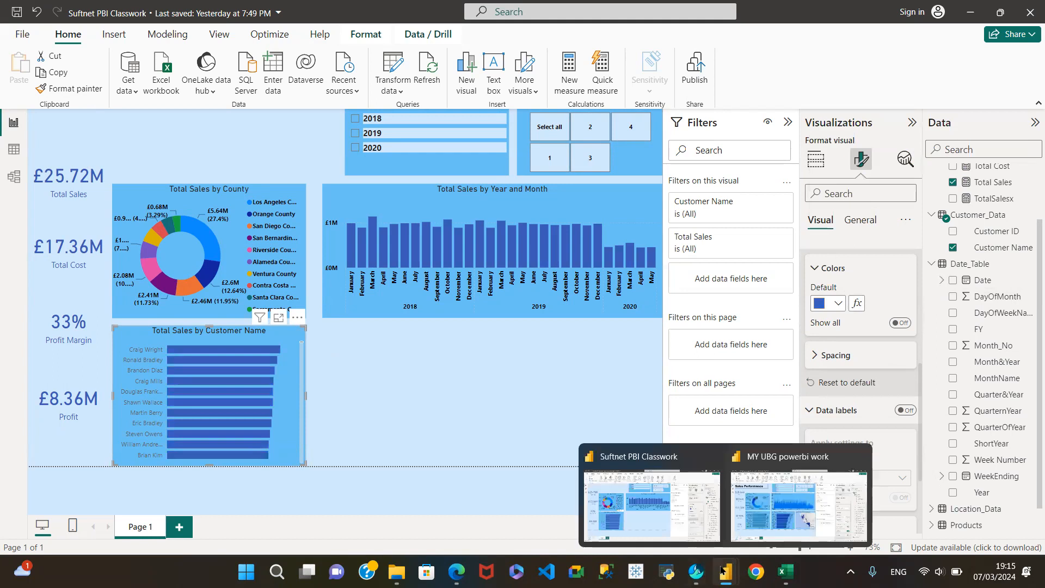
click(761, 521)
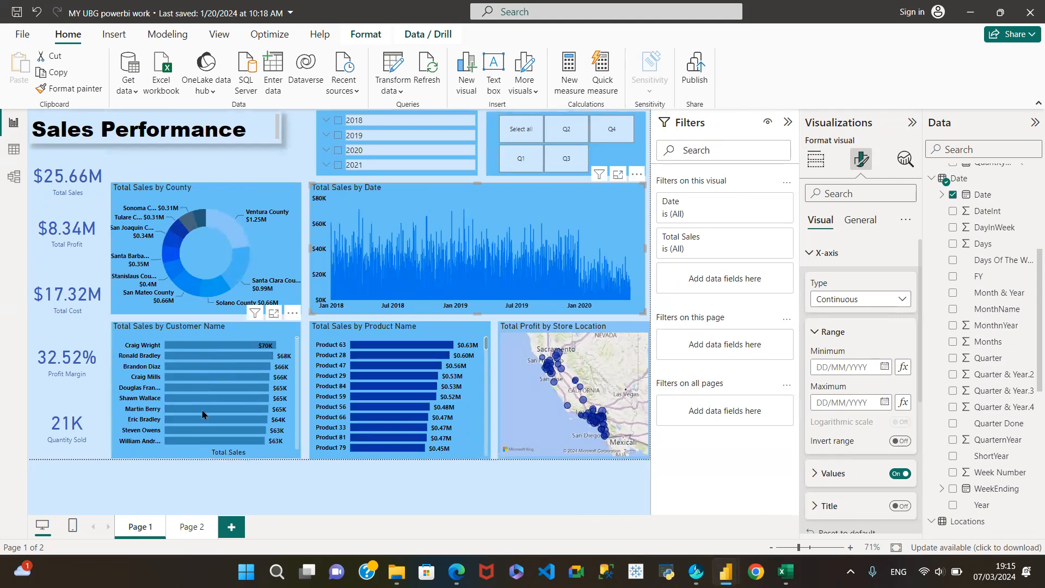
click(808, 253)
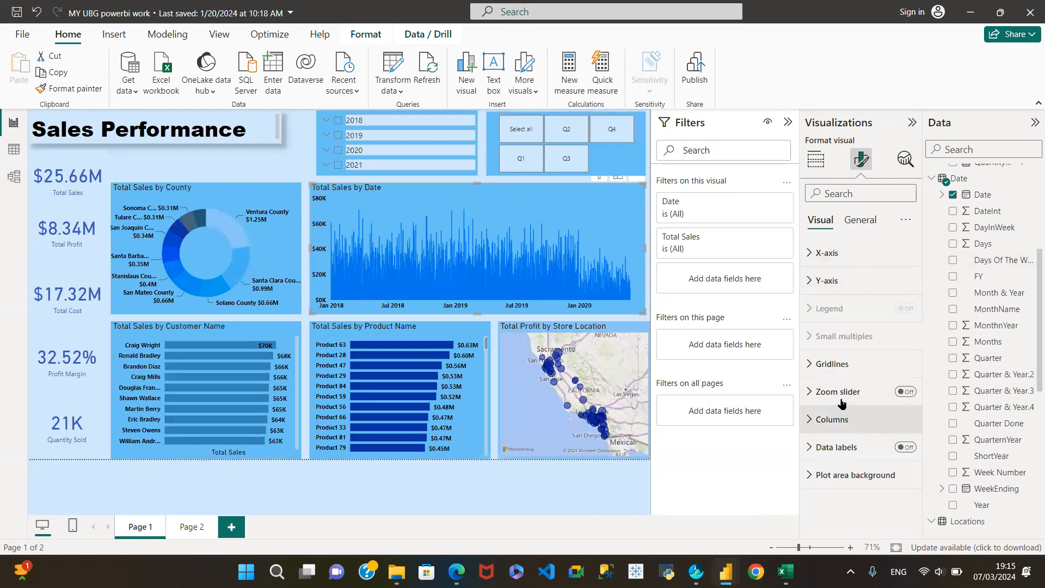
click(807, 280)
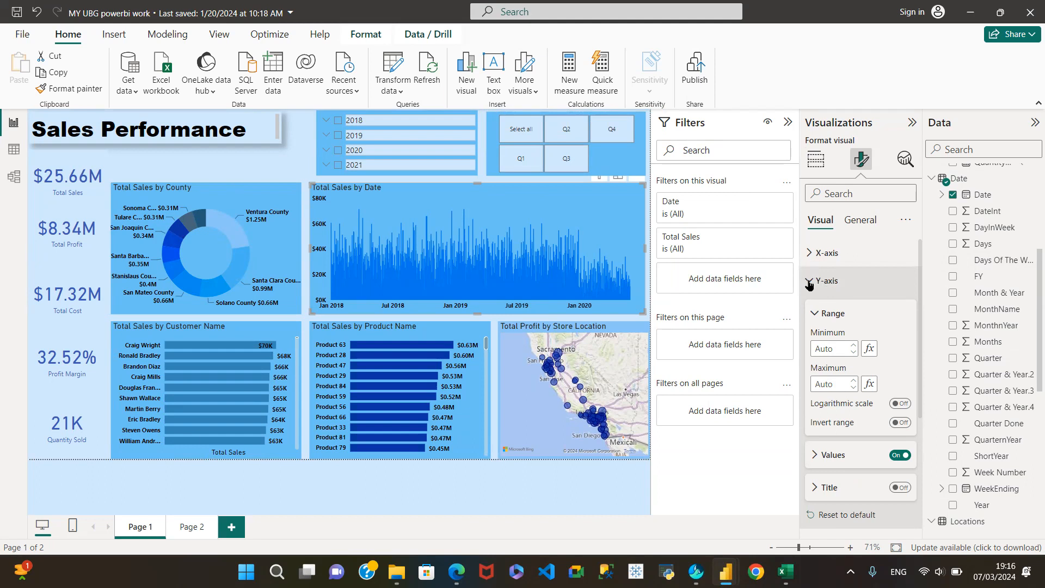
click(809, 282)
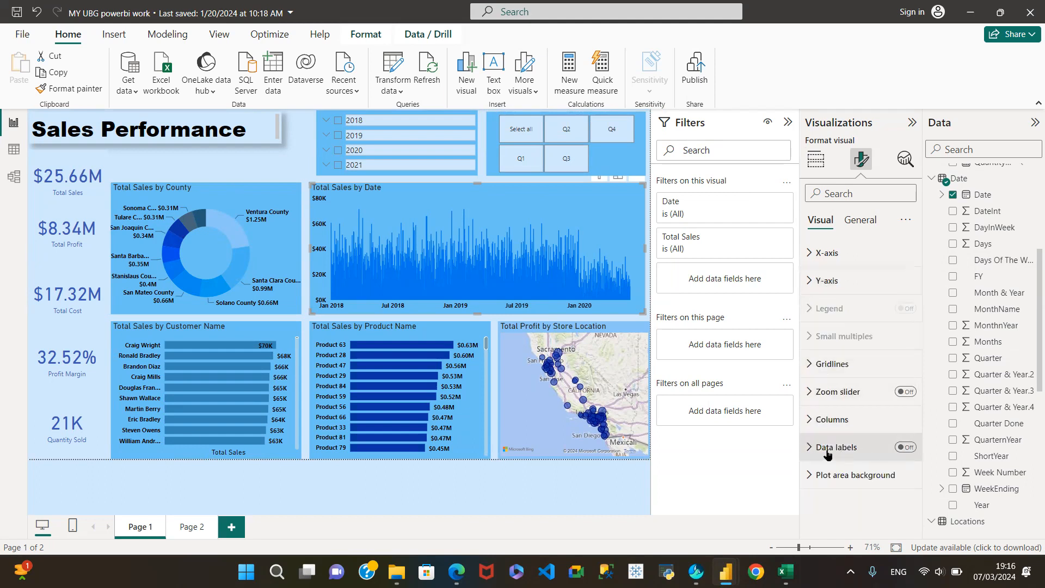
click(126, 325)
click(810, 425)
scroll(871, 403, down, 3)
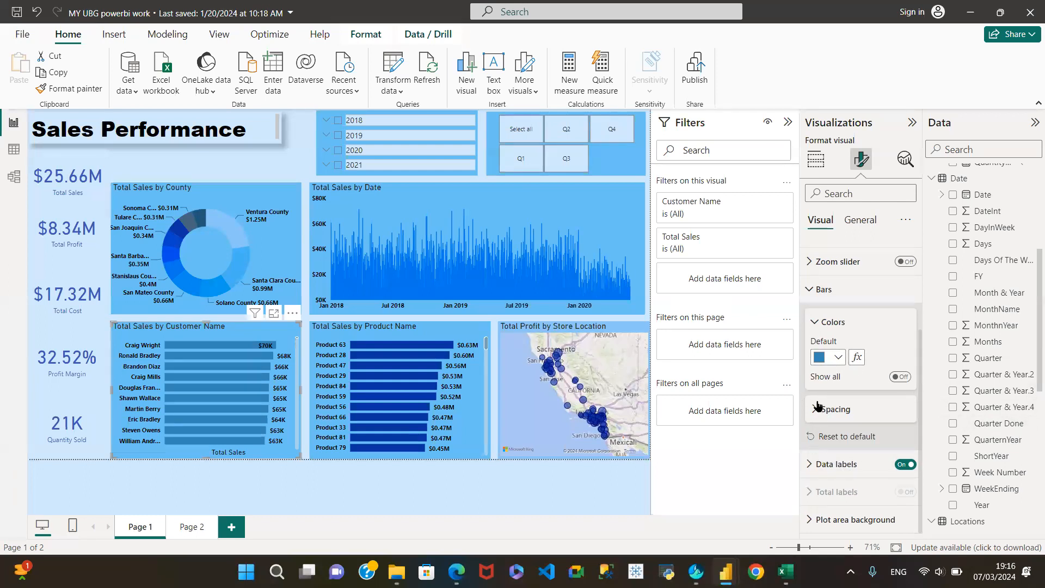
click(838, 358)
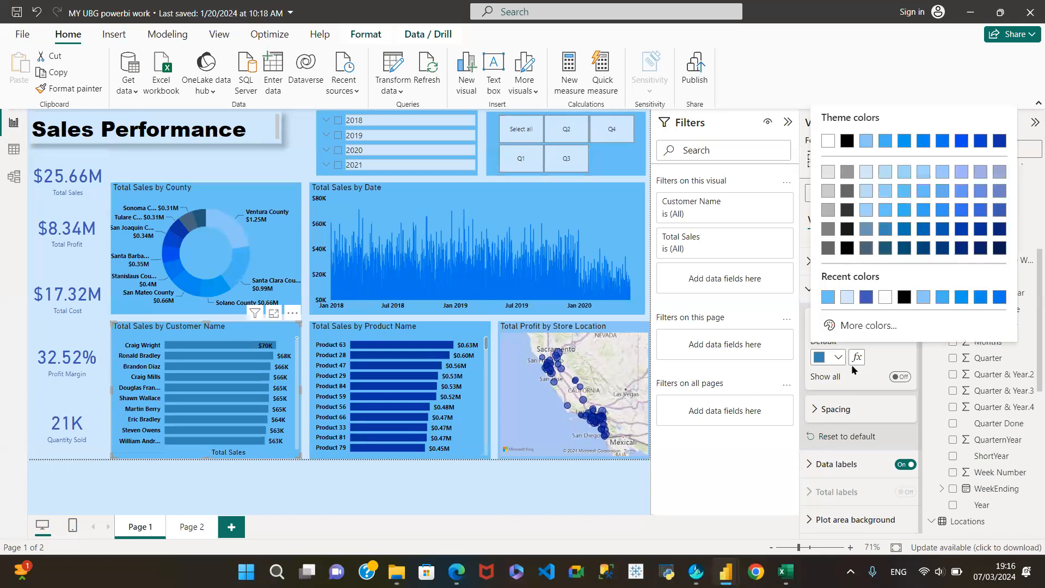
click(868, 325)
key(ctrl+c)
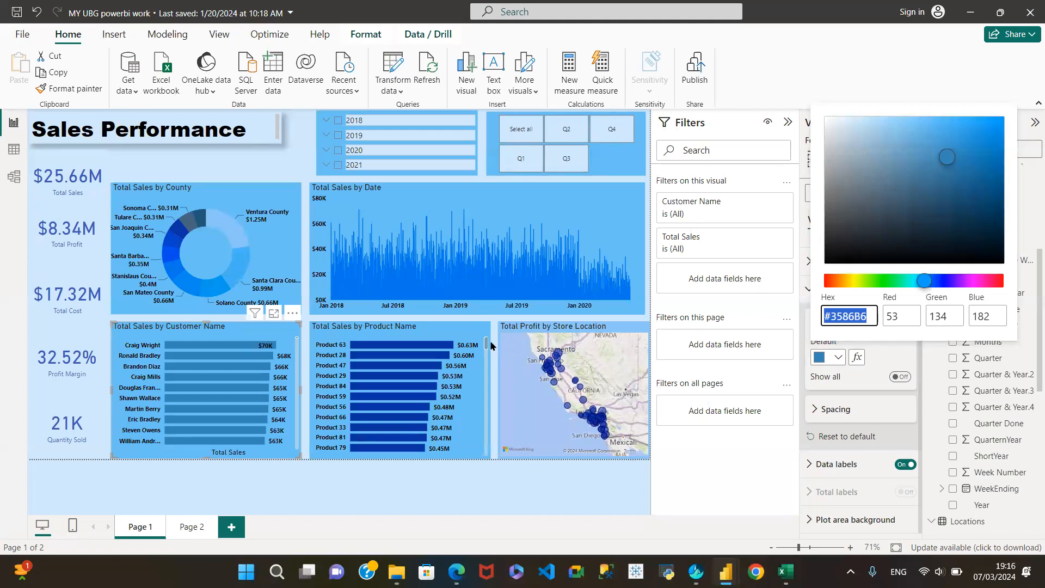
Step: Switch back to Suftnet PBI Classwork and set the Total Sales by Customer Name chart's default bar color to the copied hex #3586B6
mouse_move(725, 566)
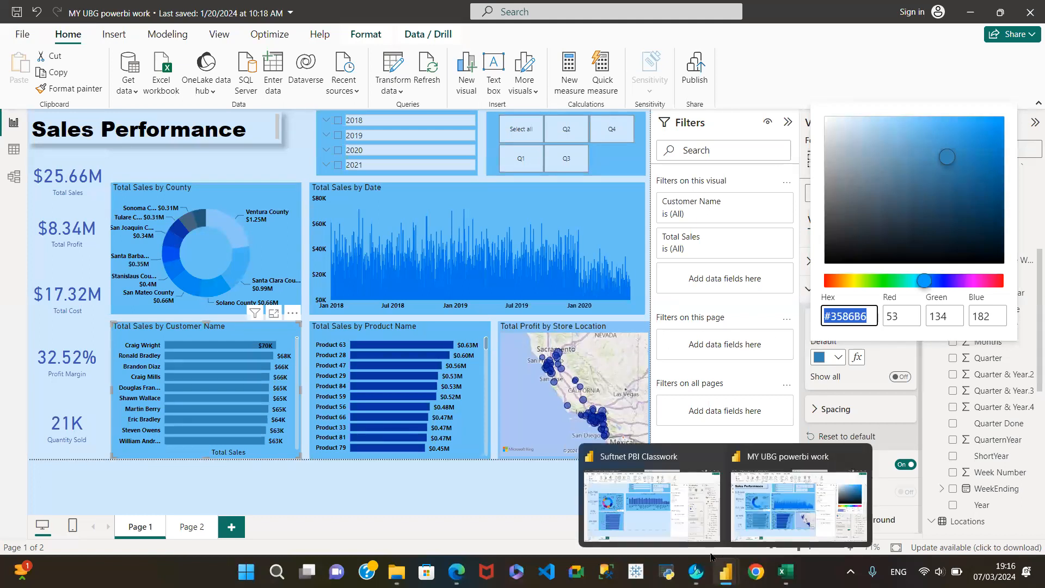
click(644, 511)
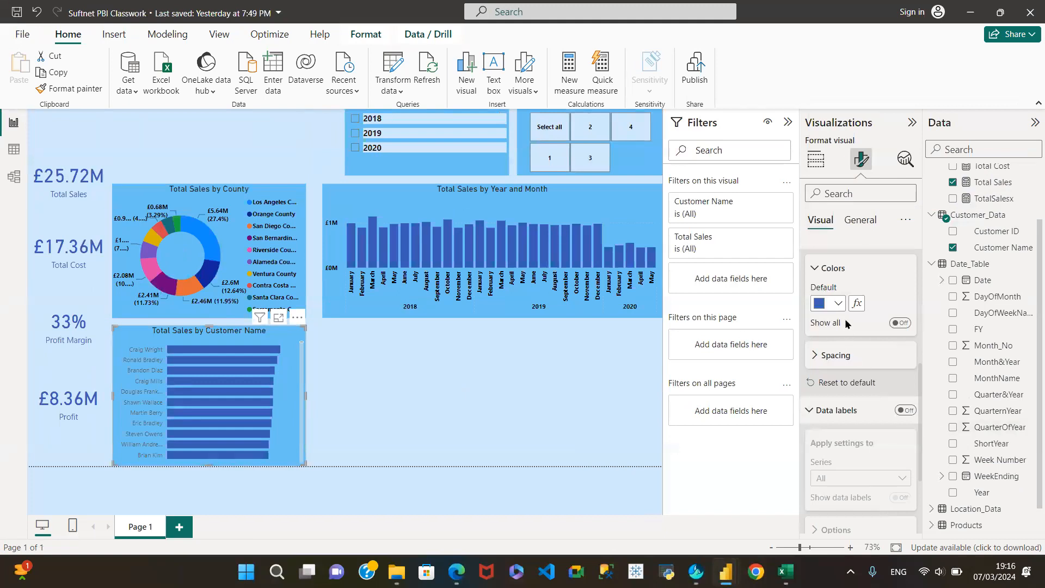
click(840, 303)
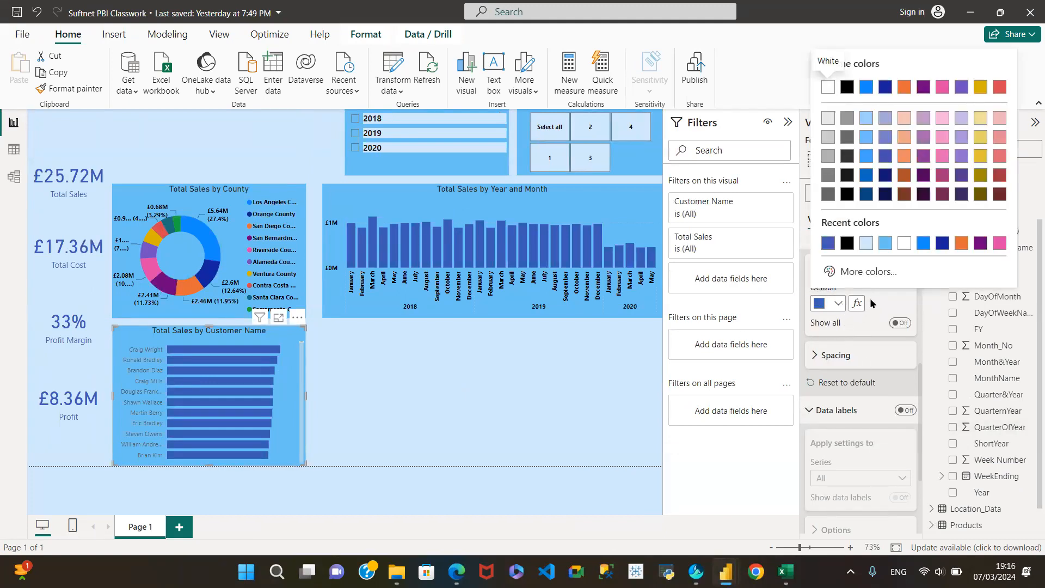
click(866, 272)
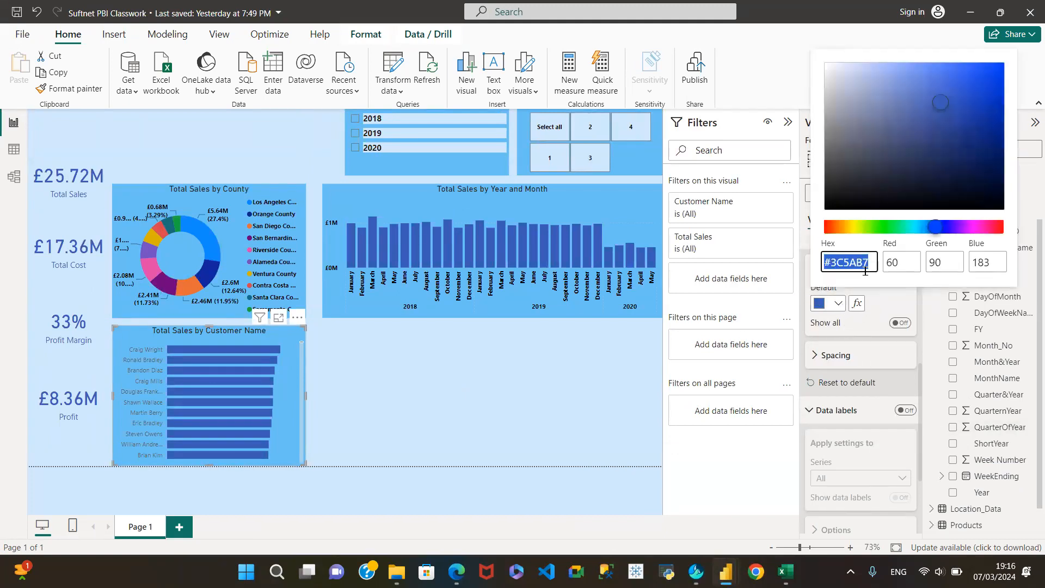
key(ctrl+v)
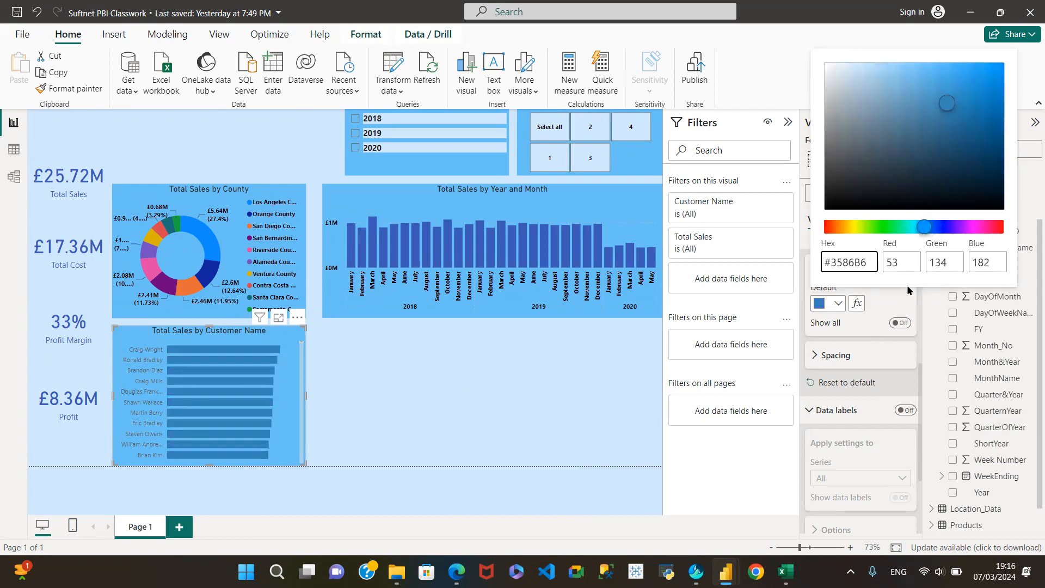
click(888, 289)
click(887, 295)
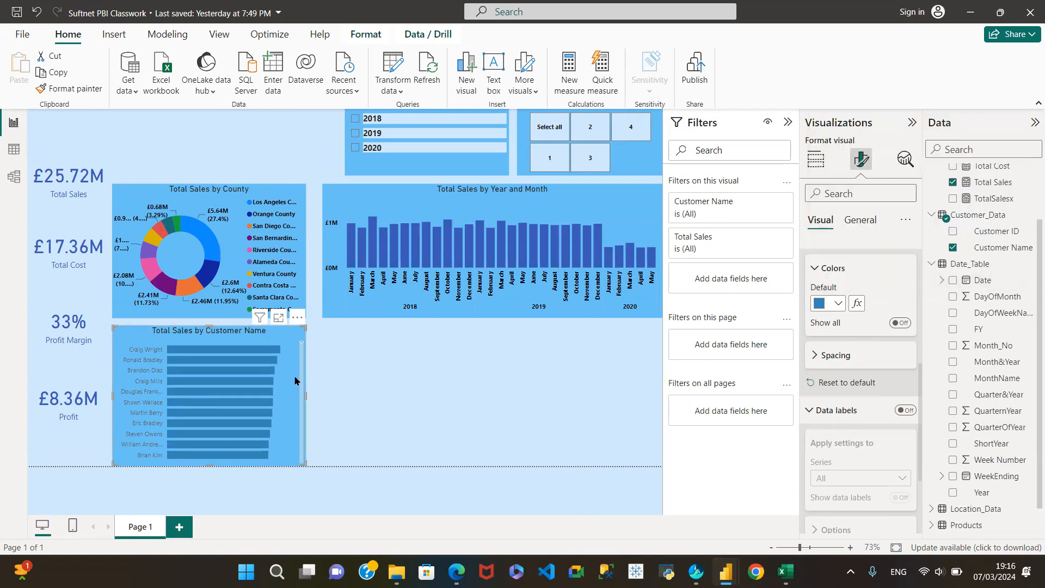
Step: Turn on data labels for the Total Sales by Customer Name chart and set their value color to white
click(900, 411)
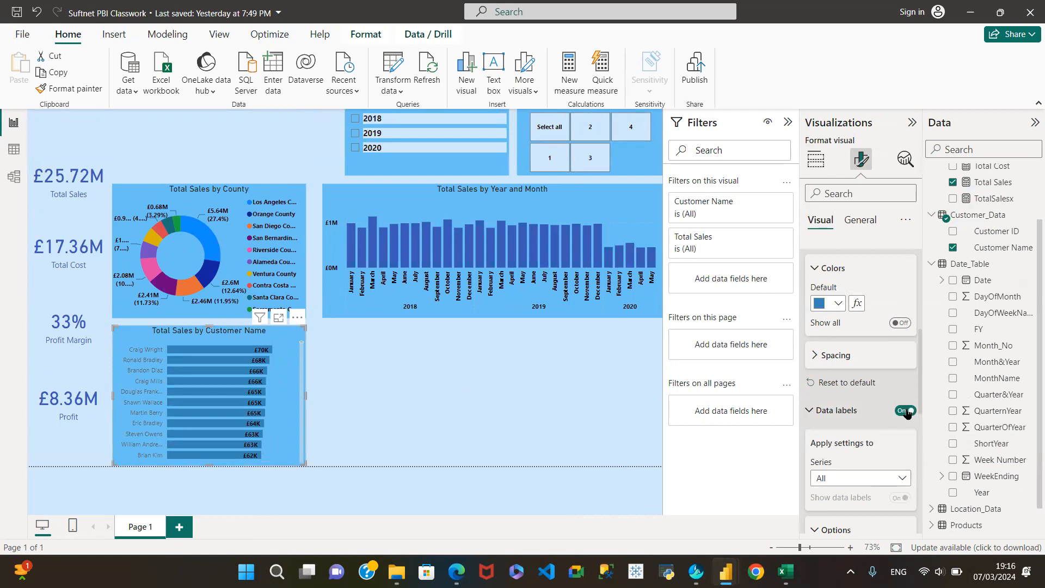
click(809, 412)
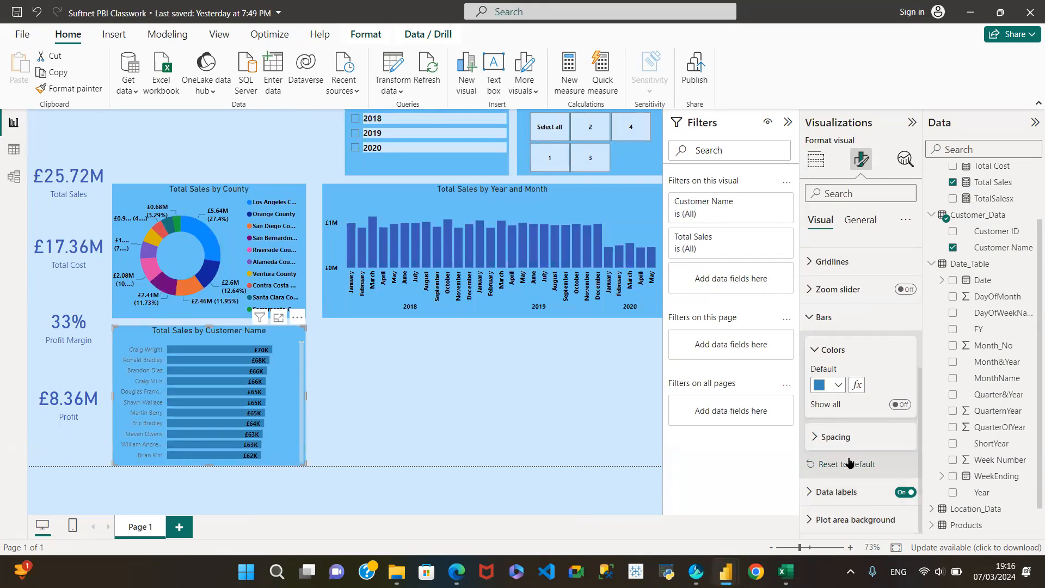
click(811, 491)
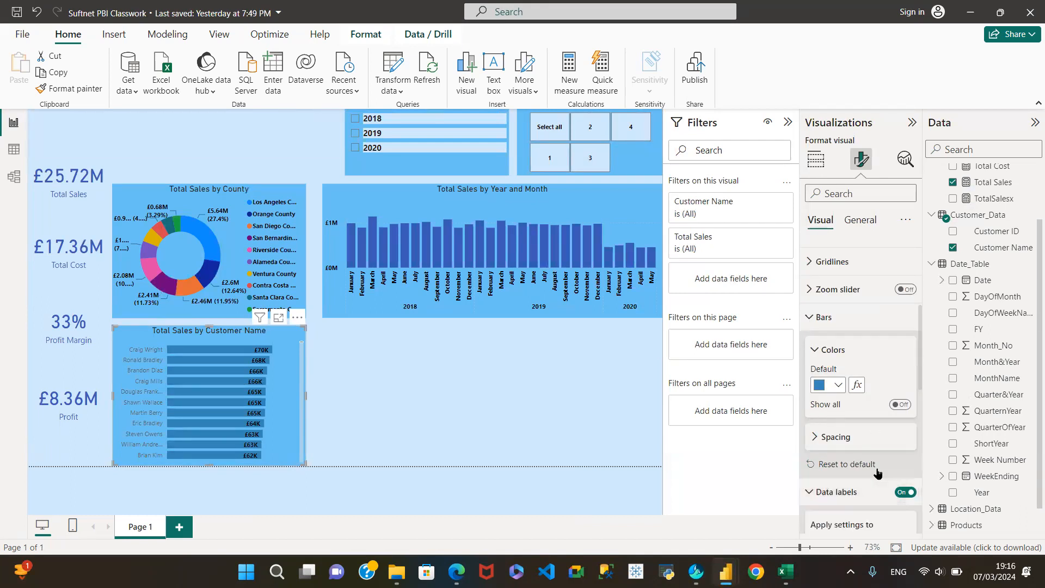
scroll(906, 430, down, 5)
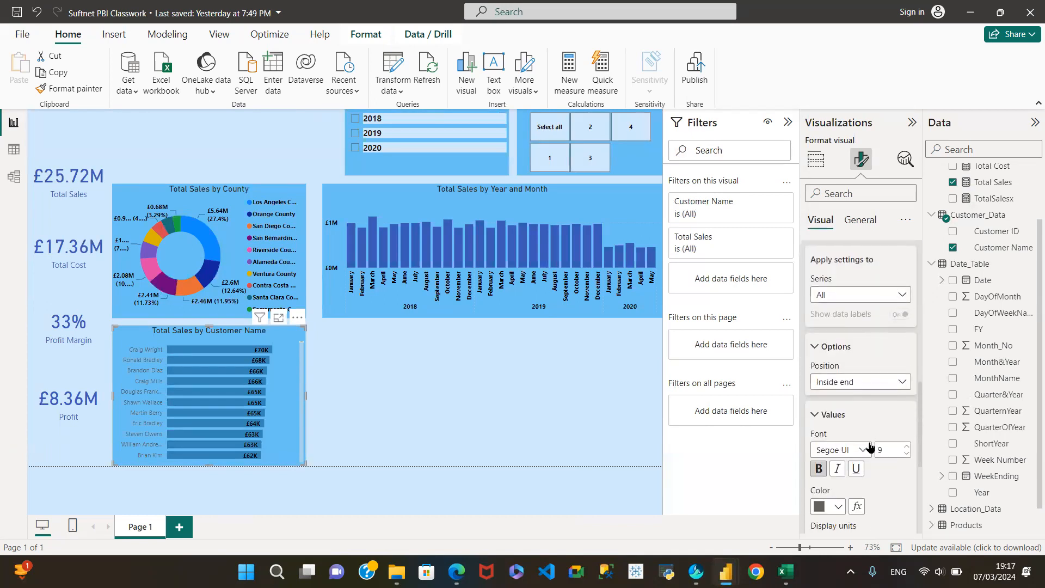
click(838, 375)
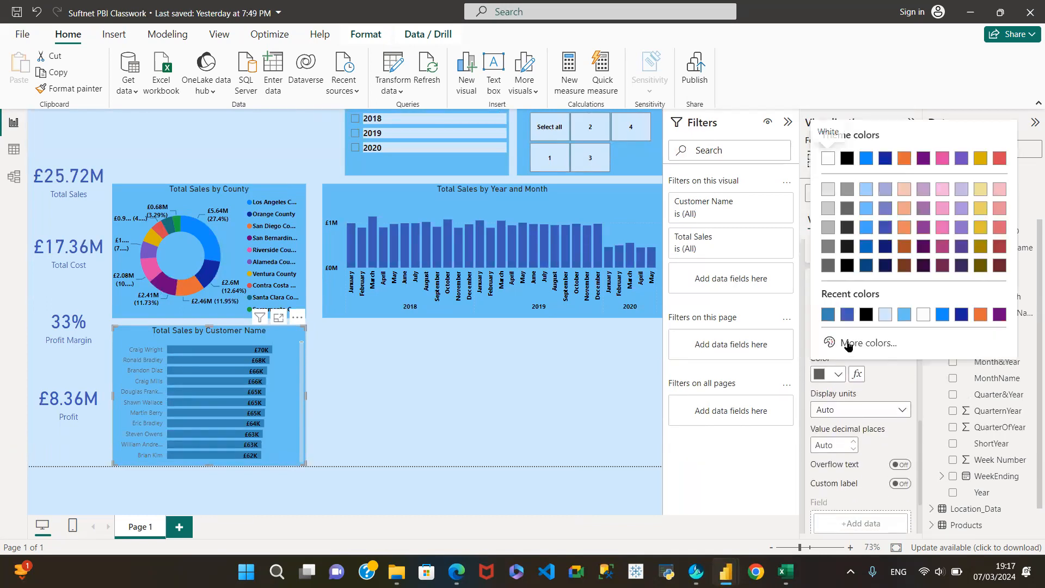
click(923, 314)
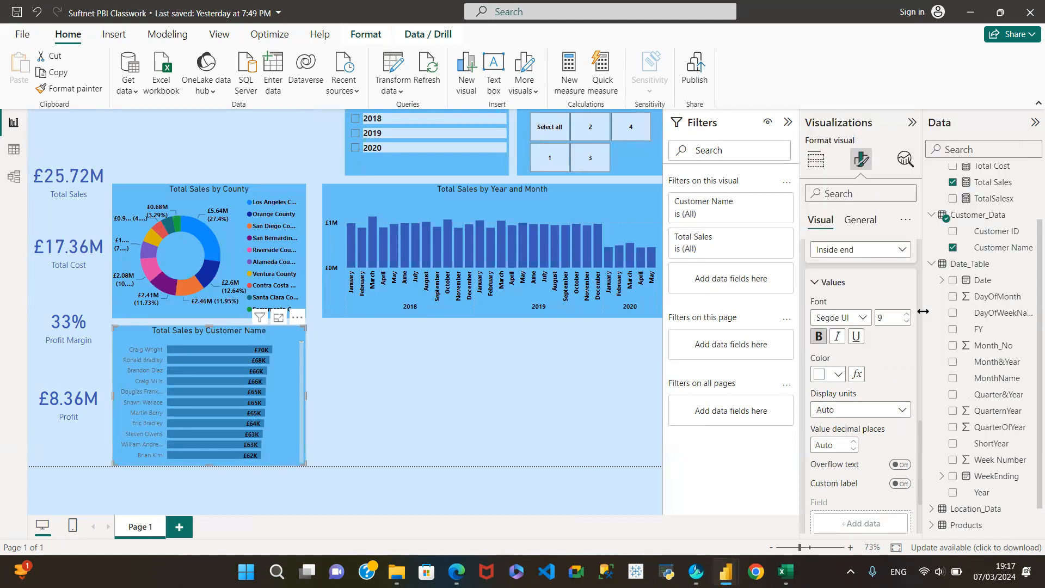
Step: Look through the customer chart's bar and data label settings for what controls the label color
scroll(871, 365, up, 2)
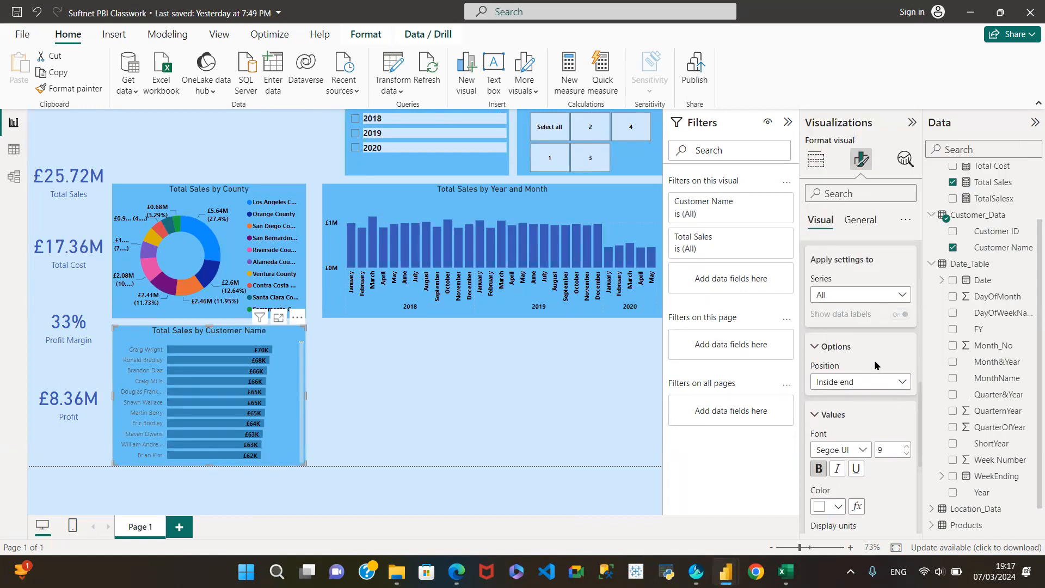
scroll(876, 358, up, 2)
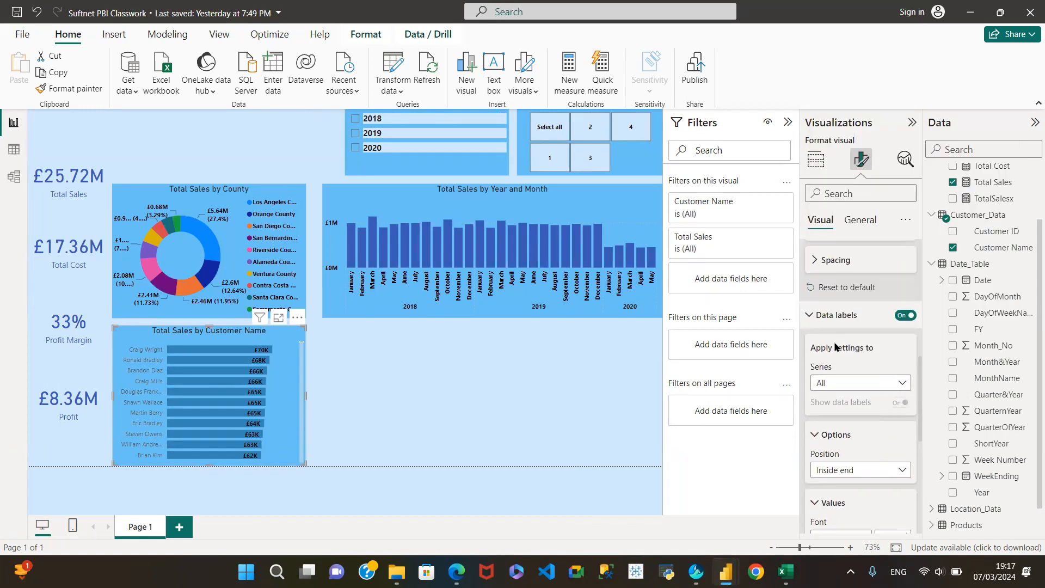
scroll(857, 410, down, 4)
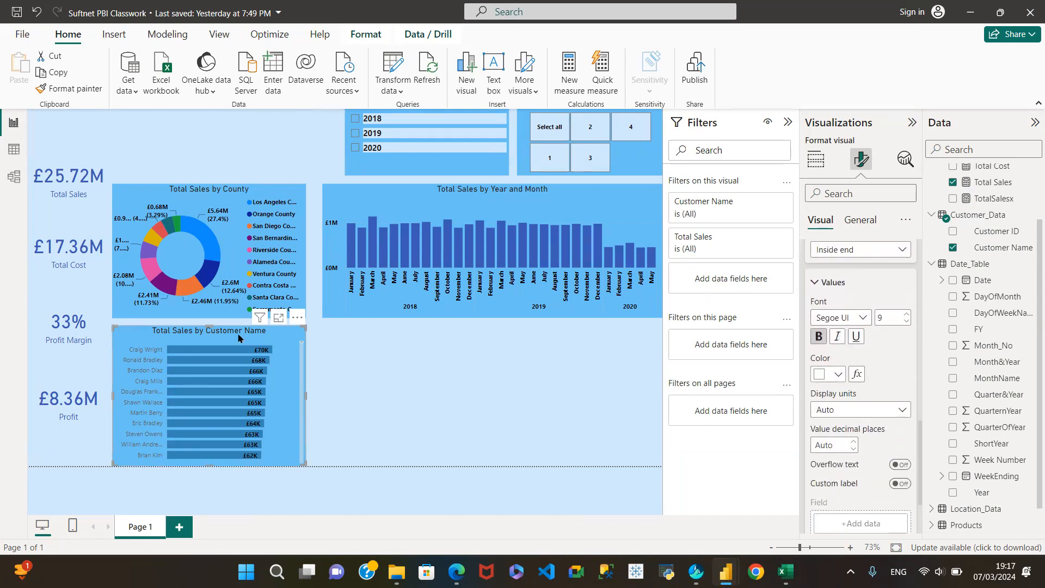
scroll(869, 413, down, 3)
scroll(878, 381, up, 8)
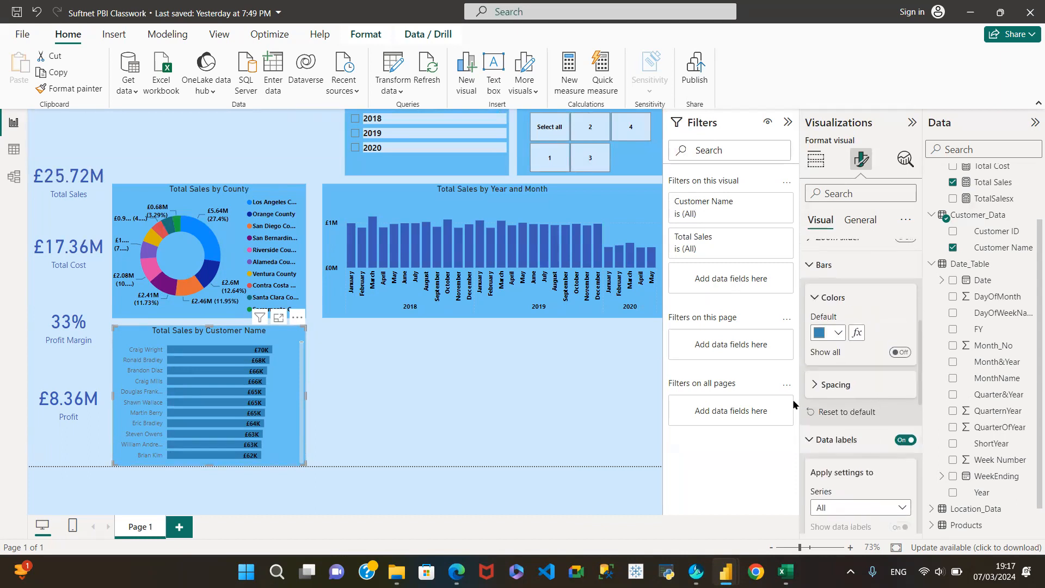
click(817, 439)
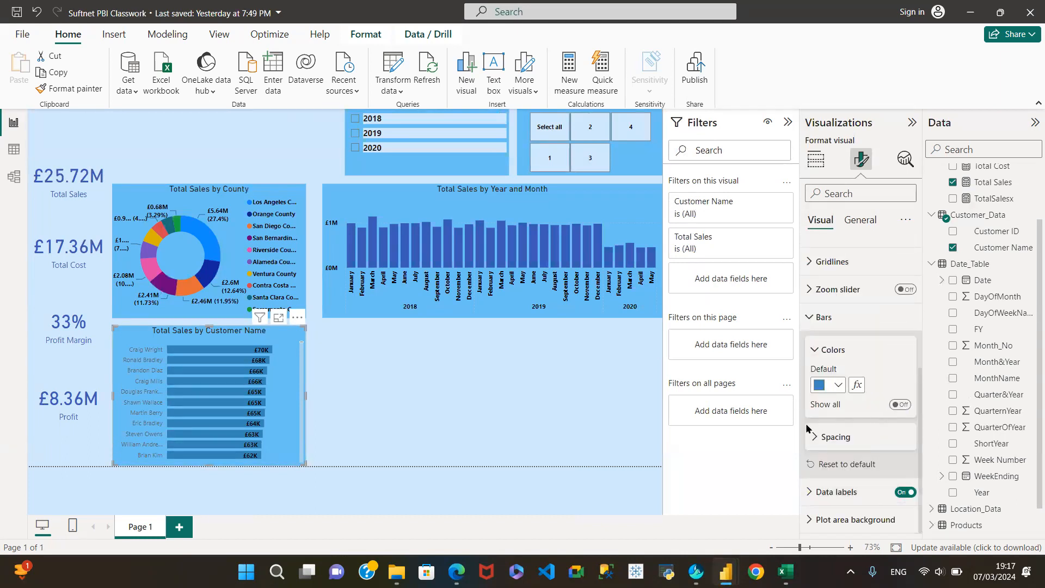
scroll(807, 425, up, 2)
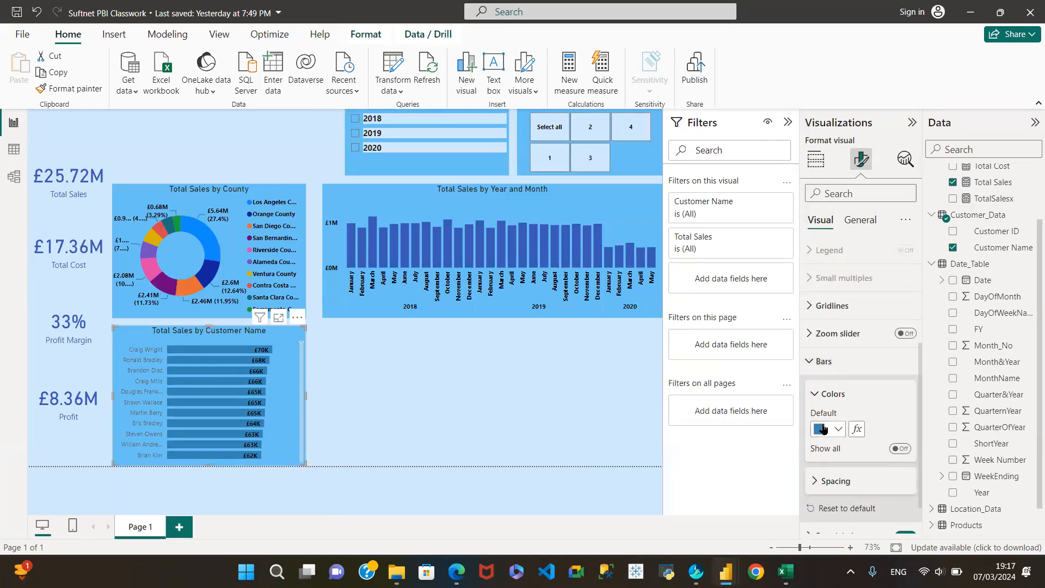
scroll(826, 421, down, 2)
Step: Try the recently used pale blue as the customer chart's data label value color, and set it back to white
click(812, 492)
scroll(854, 481, down, 4)
scroll(860, 473, down, 10)
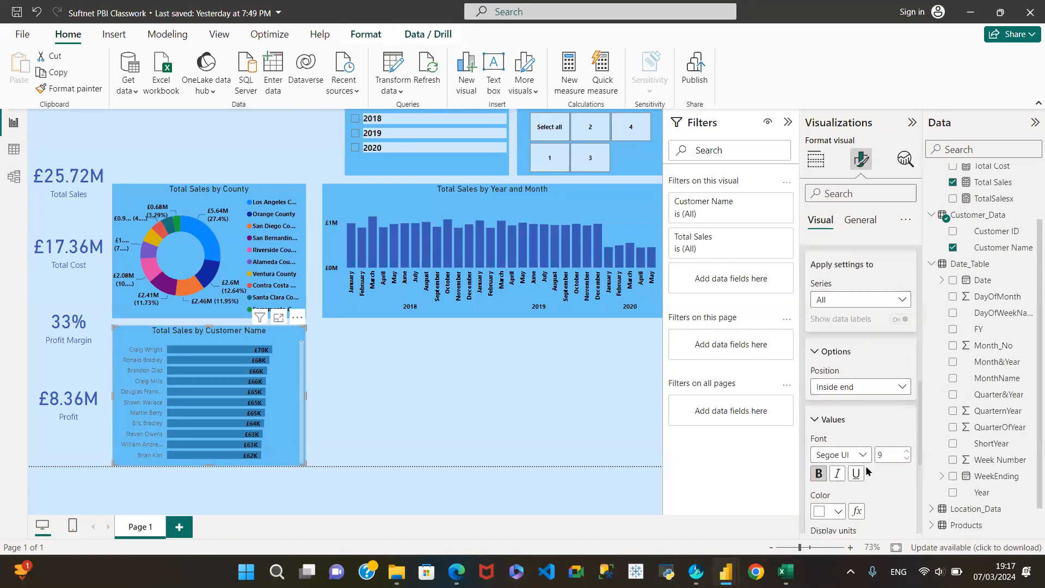
scroll(879, 413, down, 4)
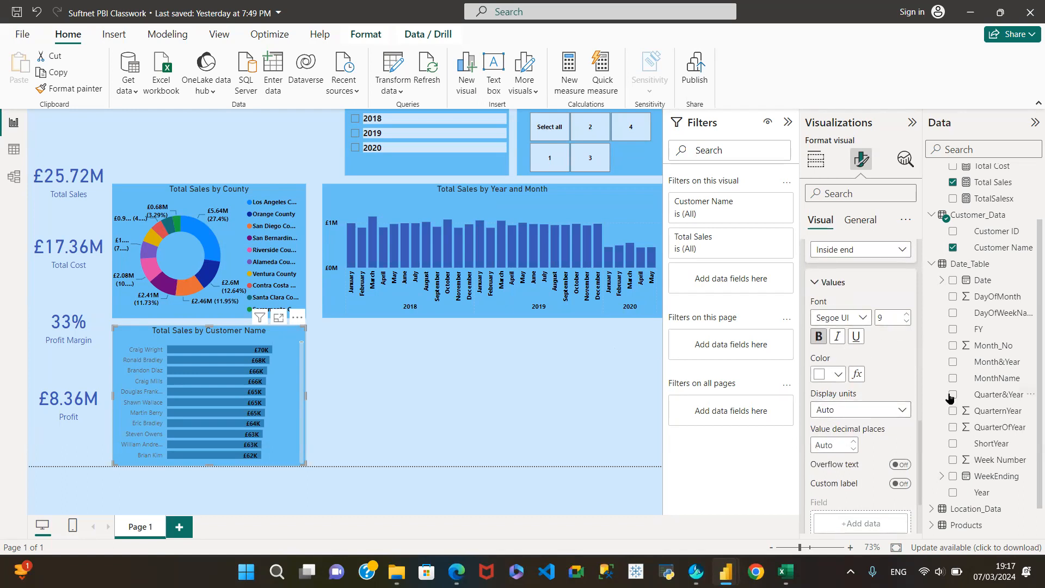
click(835, 375)
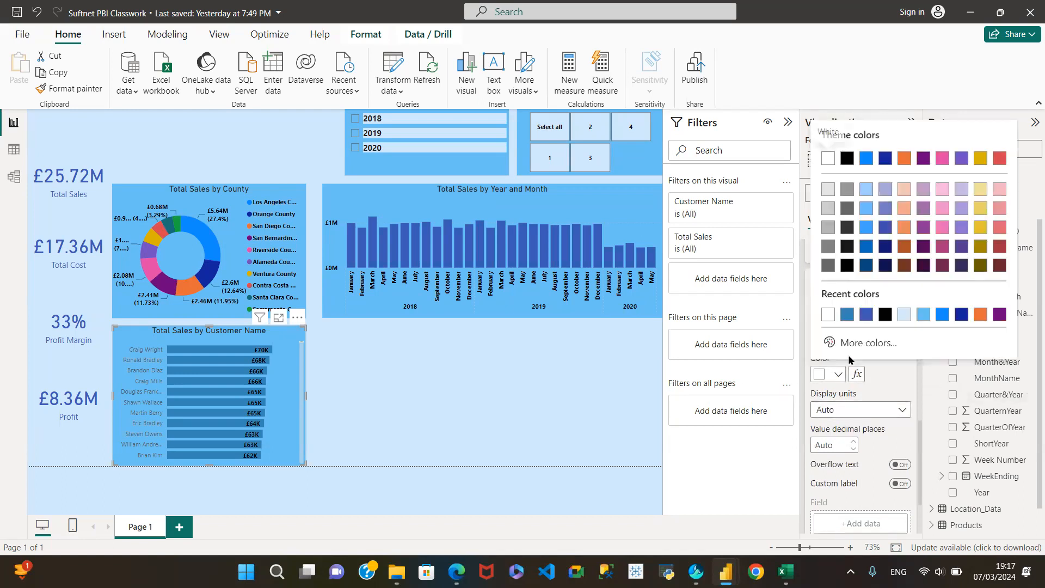
click(902, 317)
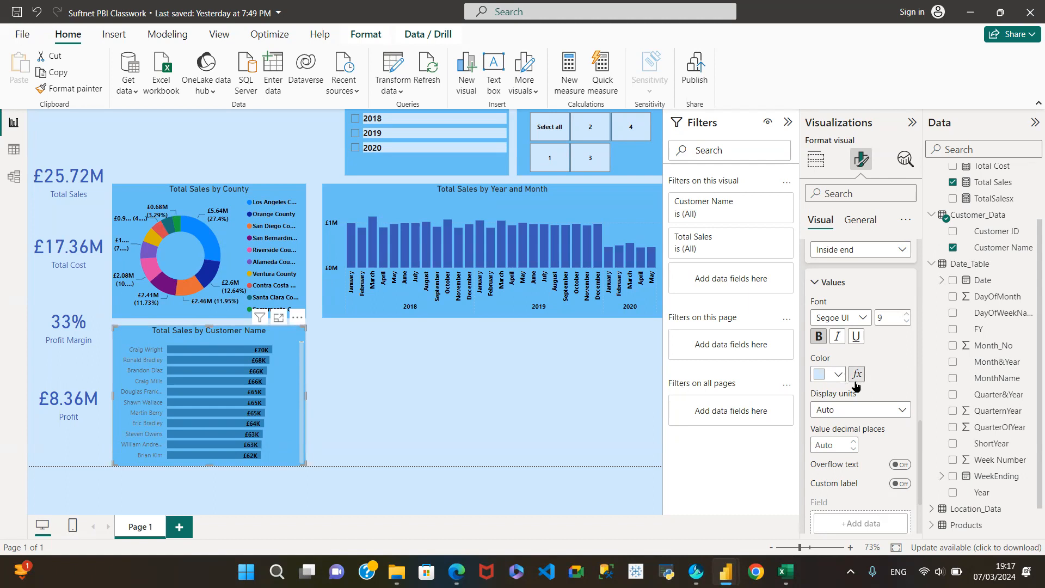
click(838, 375)
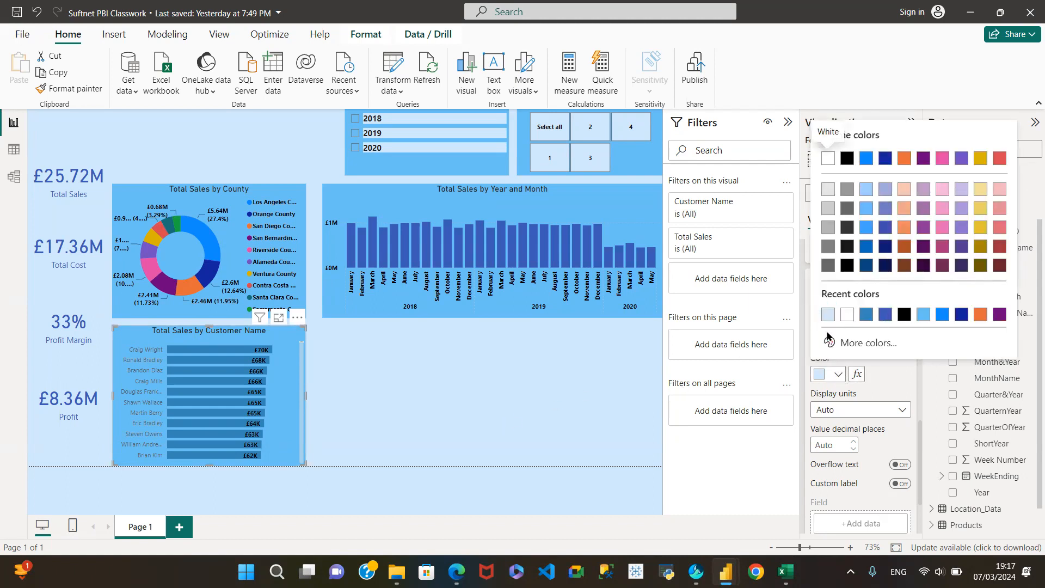
click(845, 315)
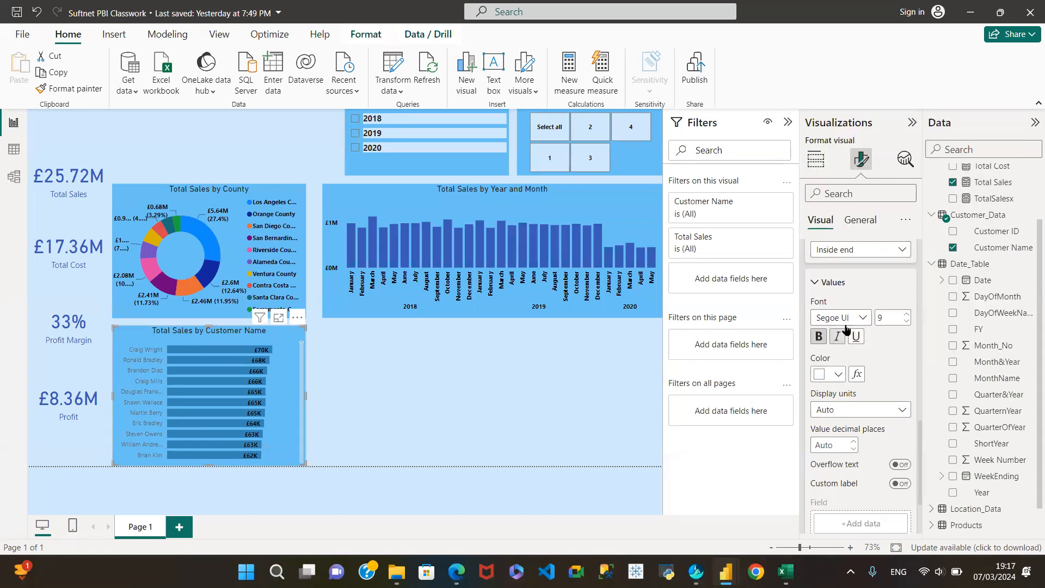
Step: Try font size 8 for the customer chart's data label values, and set it back to 9
click(908, 323)
click(906, 322)
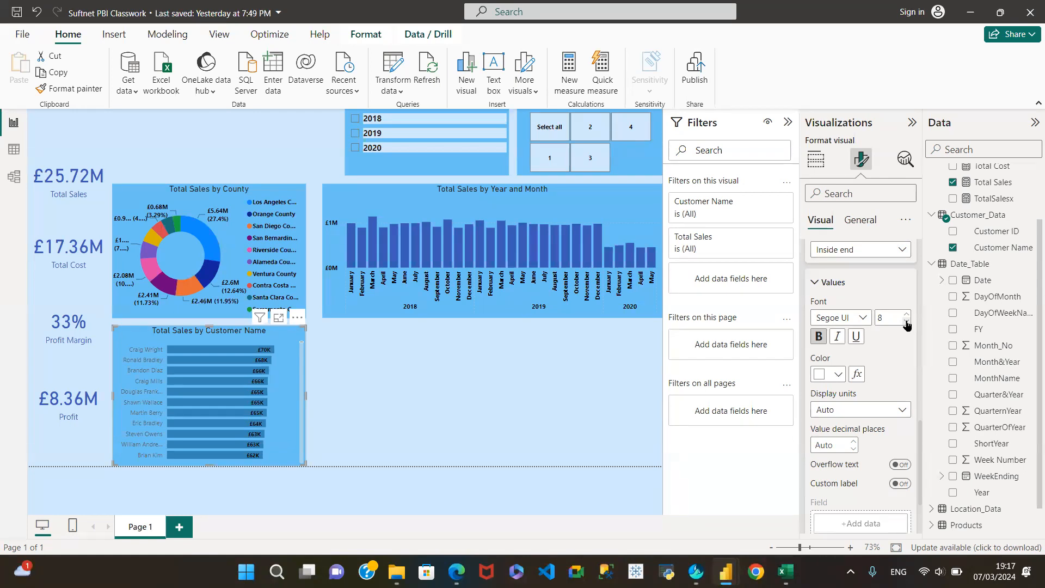
click(907, 314)
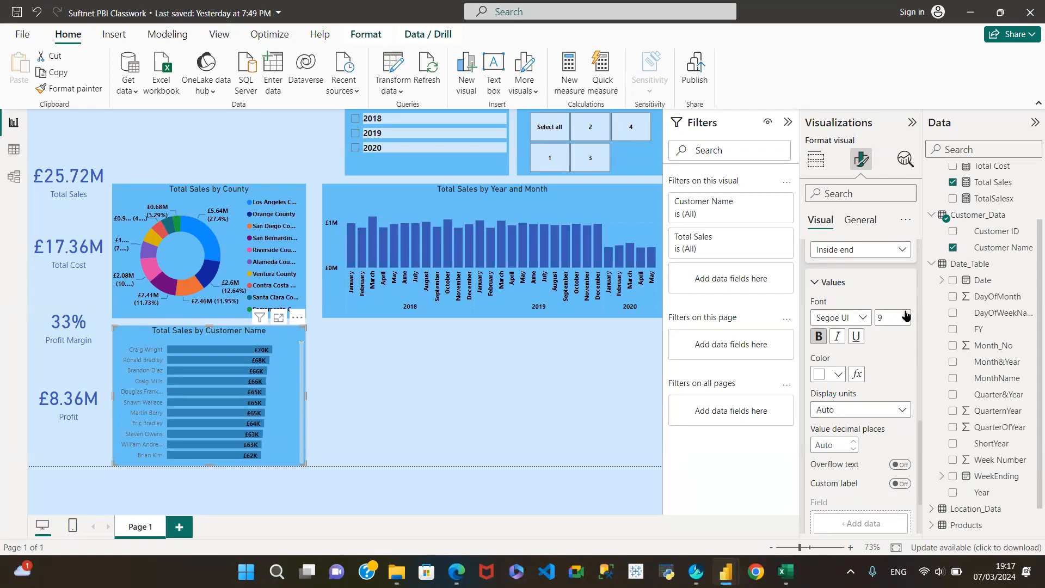
Step: Try the light gray theme shade for the customer chart's data label values, and set the color back to white
click(834, 374)
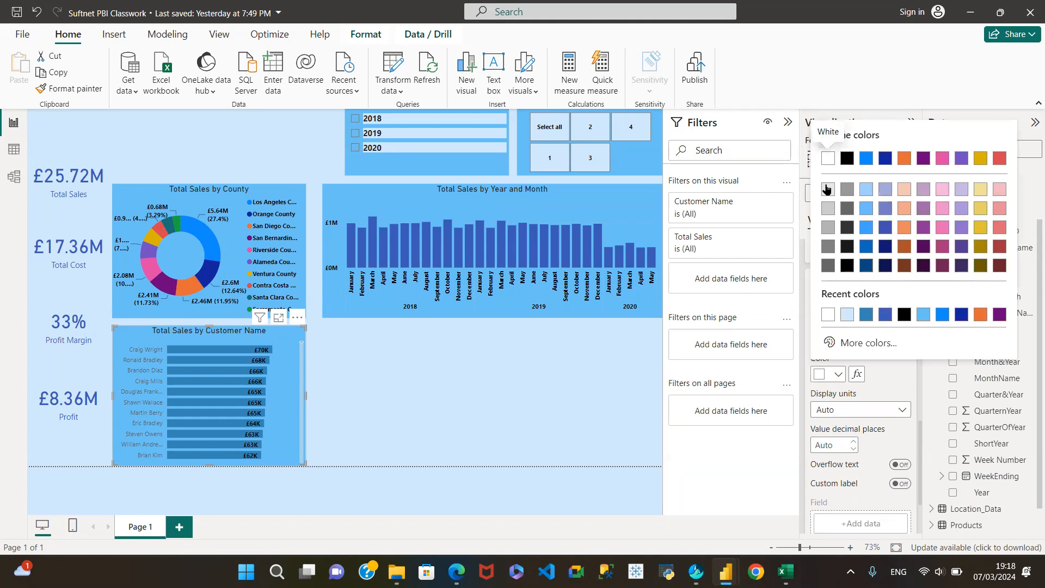
click(827, 189)
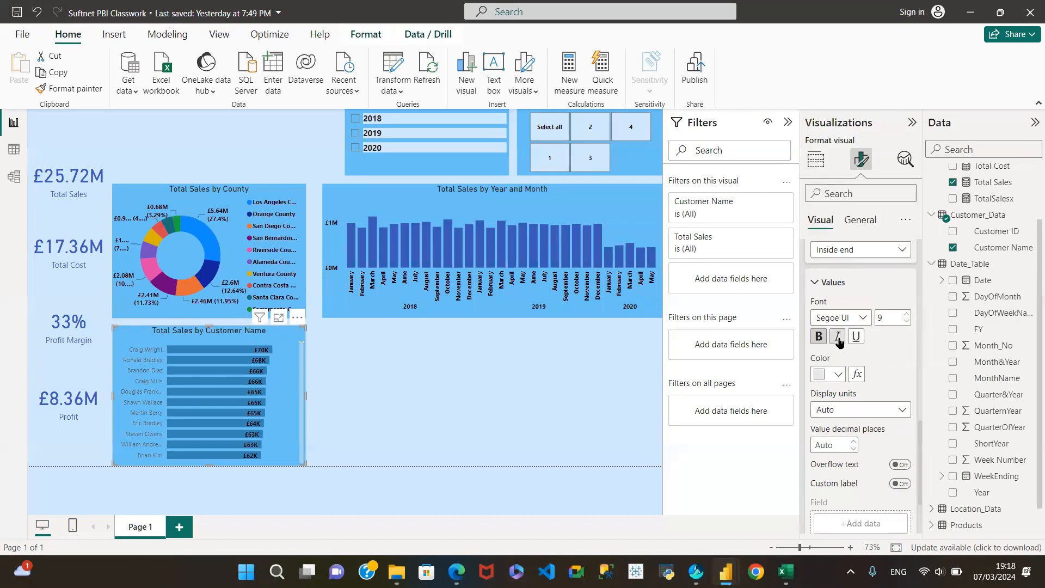
click(834, 374)
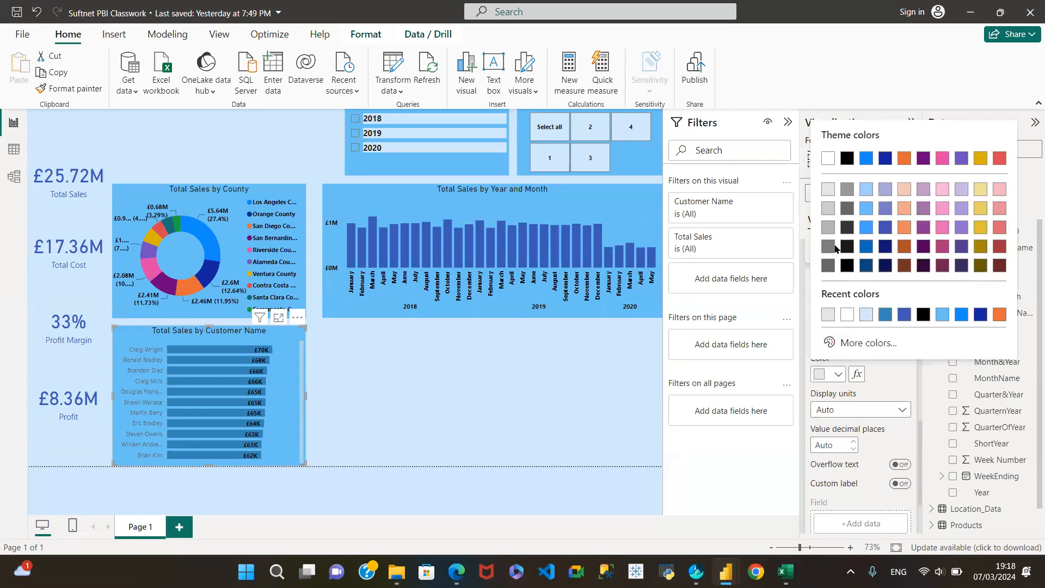
click(828, 159)
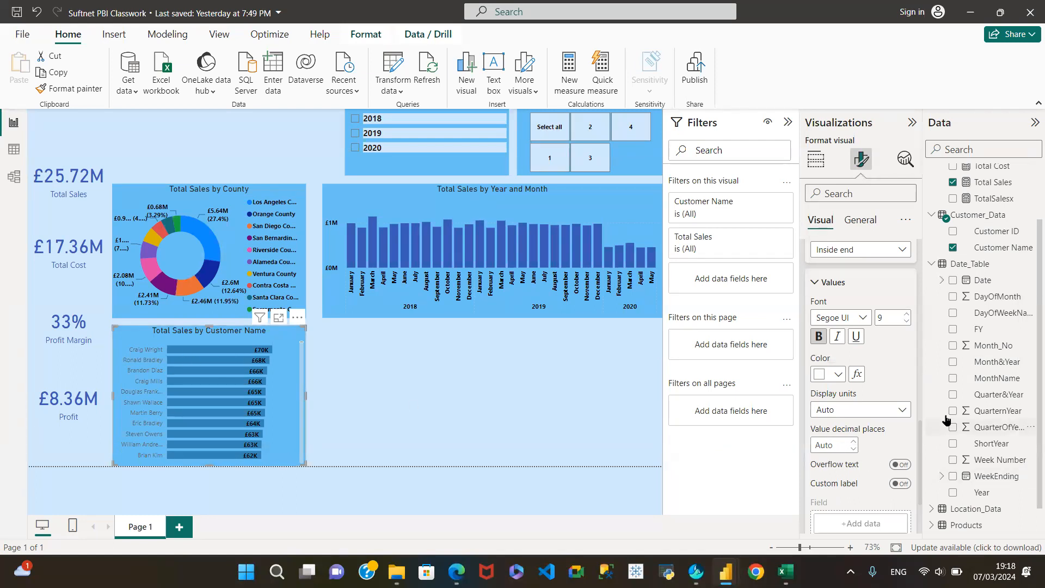
Step: Set the display units of the customer chart's data label values to None
click(906, 412)
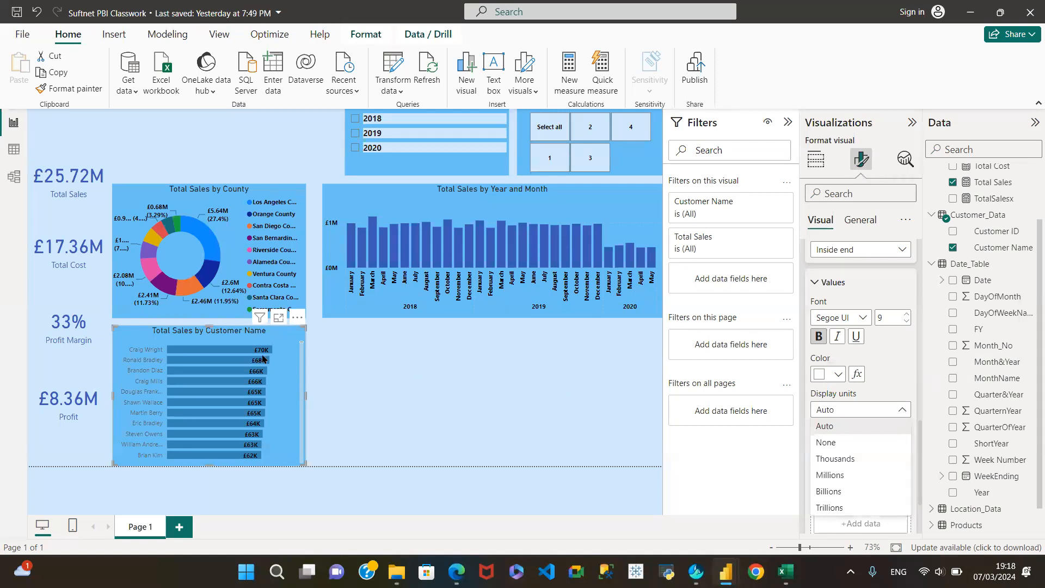
click(826, 443)
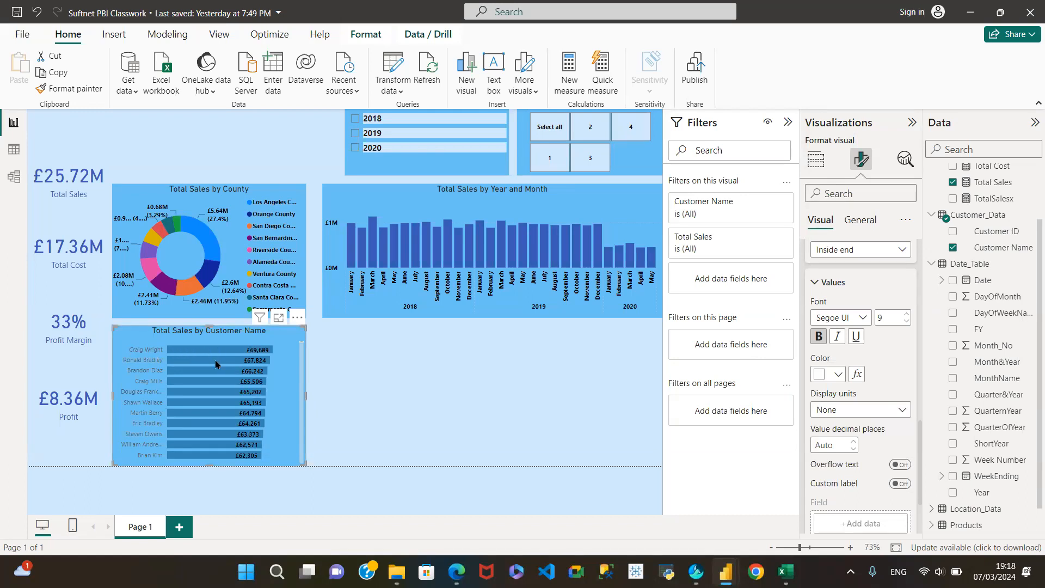
click(816, 283)
Step: Change the default bar color of the Total Sales by Customer Name chart to white
scroll(860, 361, up, 6)
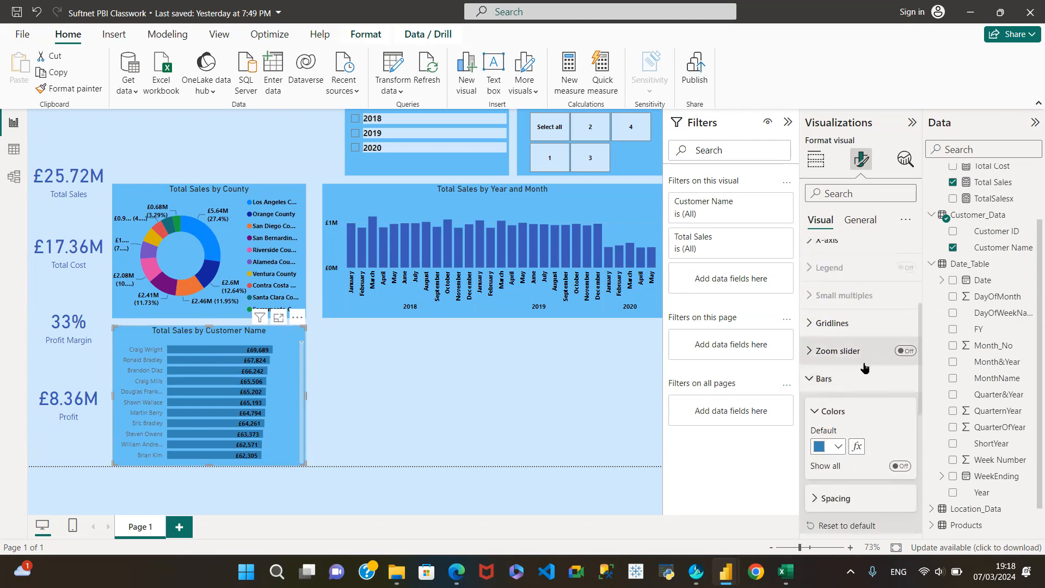
click(839, 446)
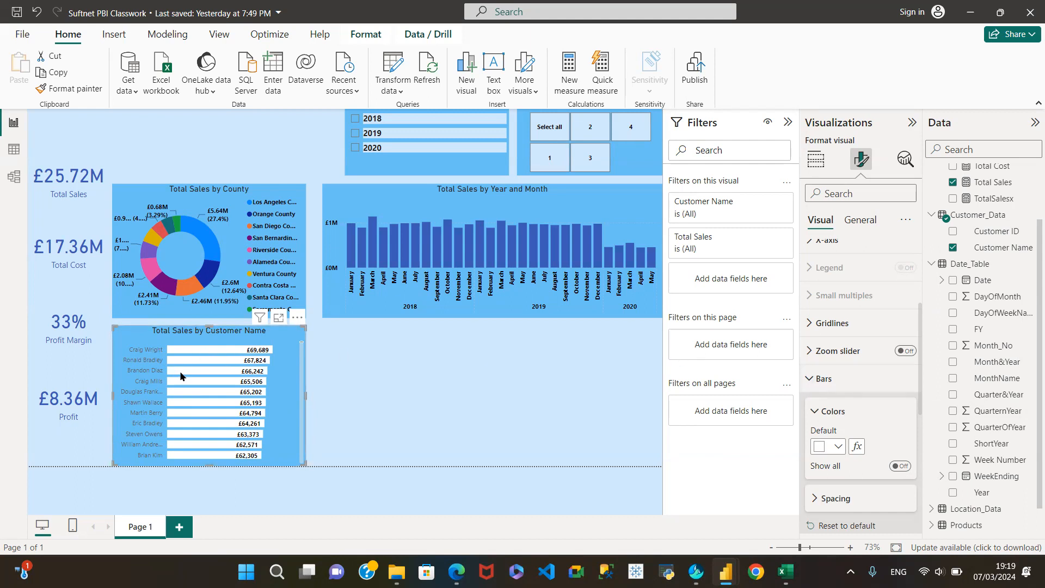
click(811, 380)
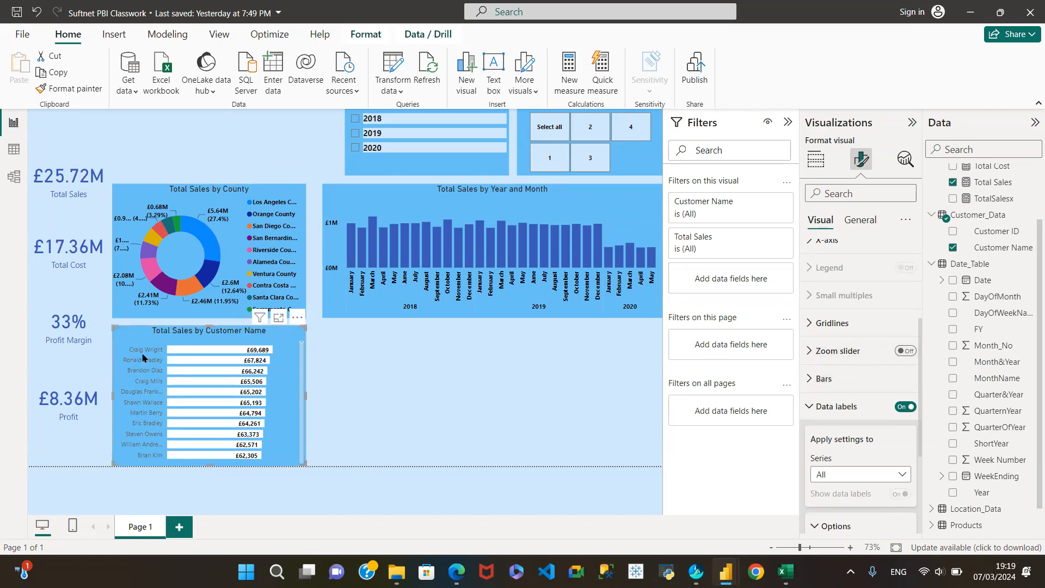
Step: Make the customer chart's Y-axis values black and bold
scroll(869, 338, up, 3)
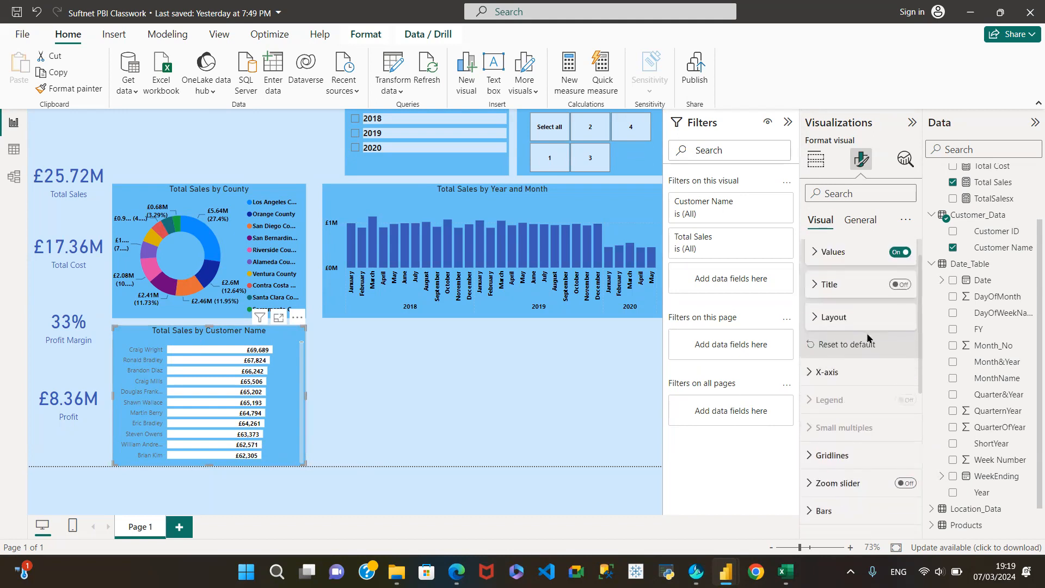
scroll(854, 419, down, 3)
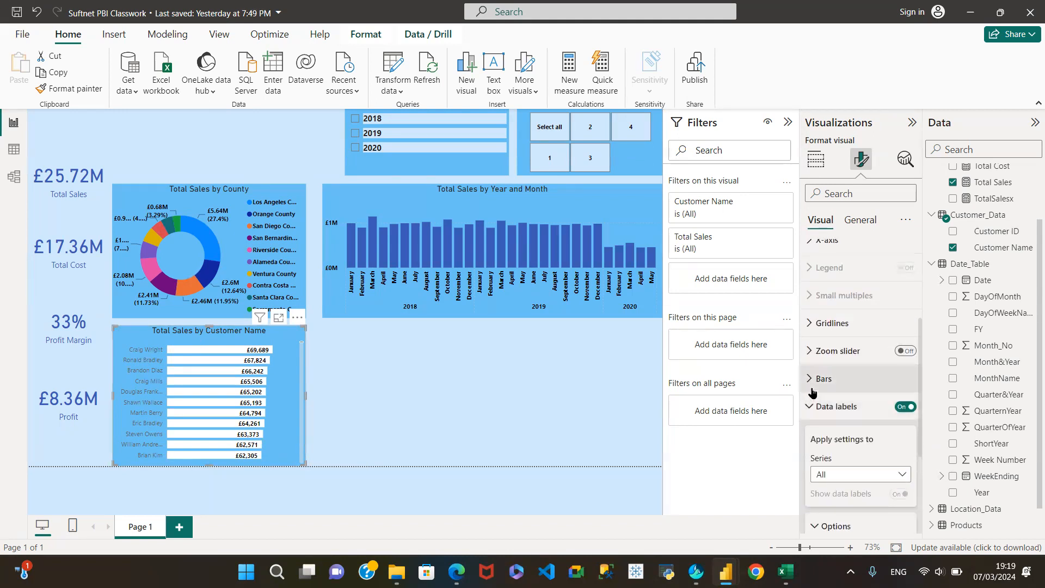
scroll(865, 351, up, 3)
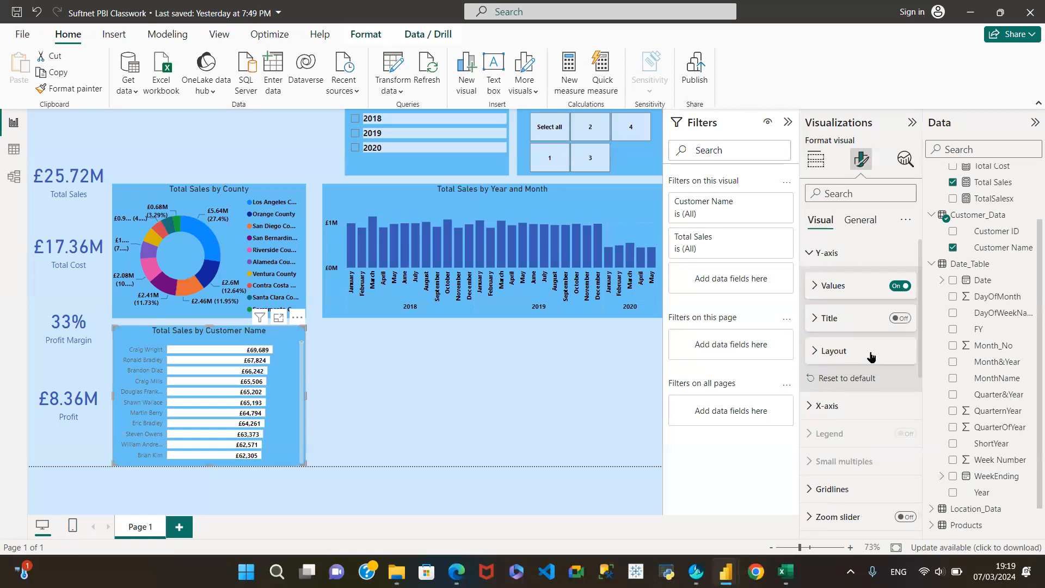
click(813, 286)
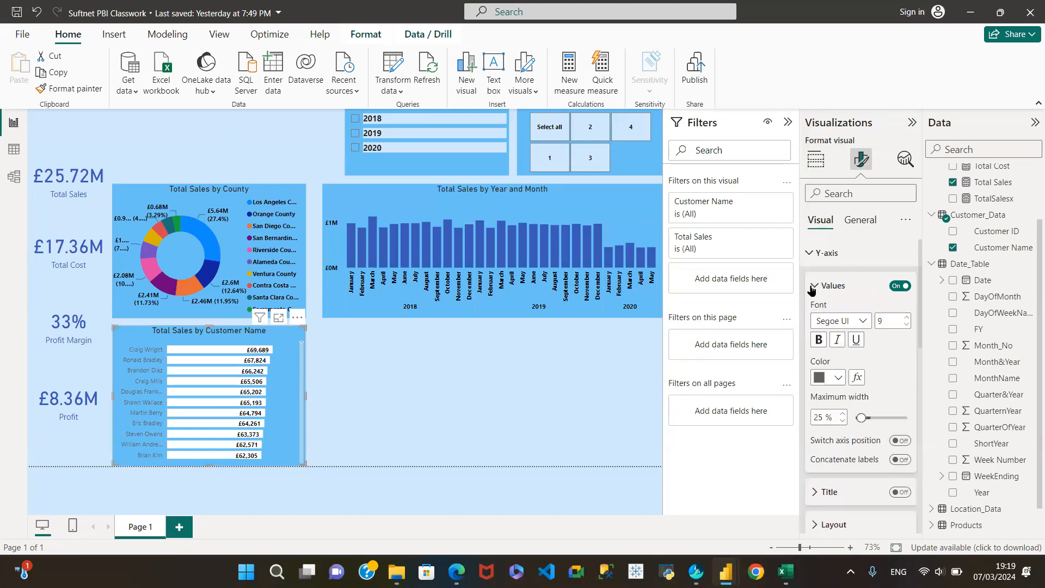
click(836, 383)
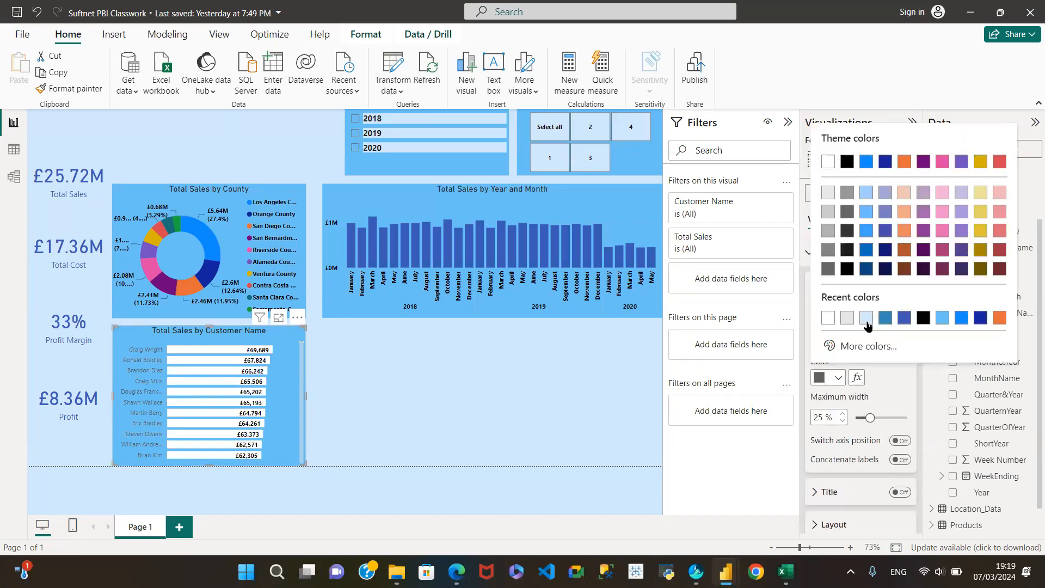
click(849, 267)
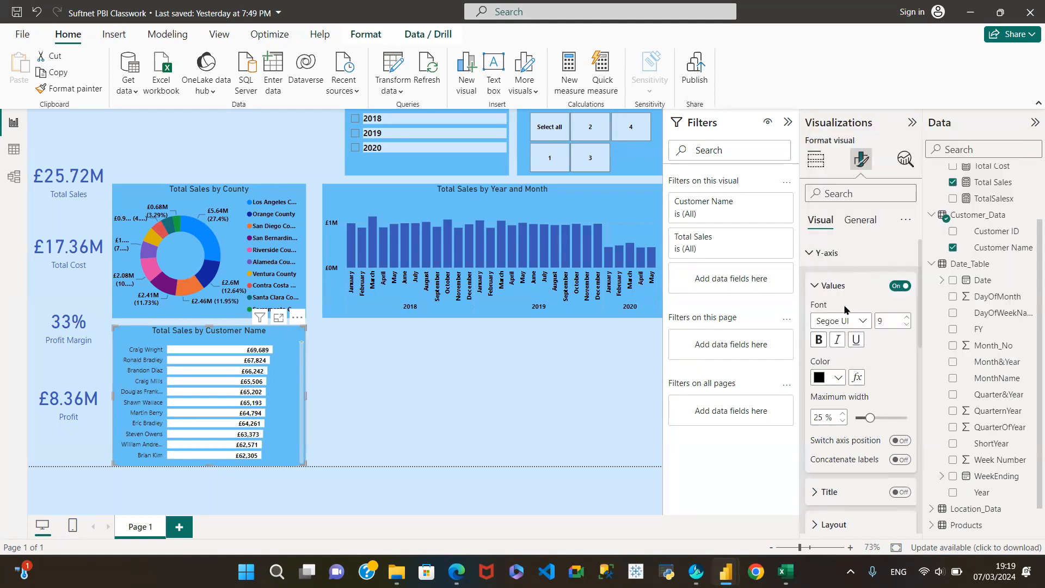
click(818, 340)
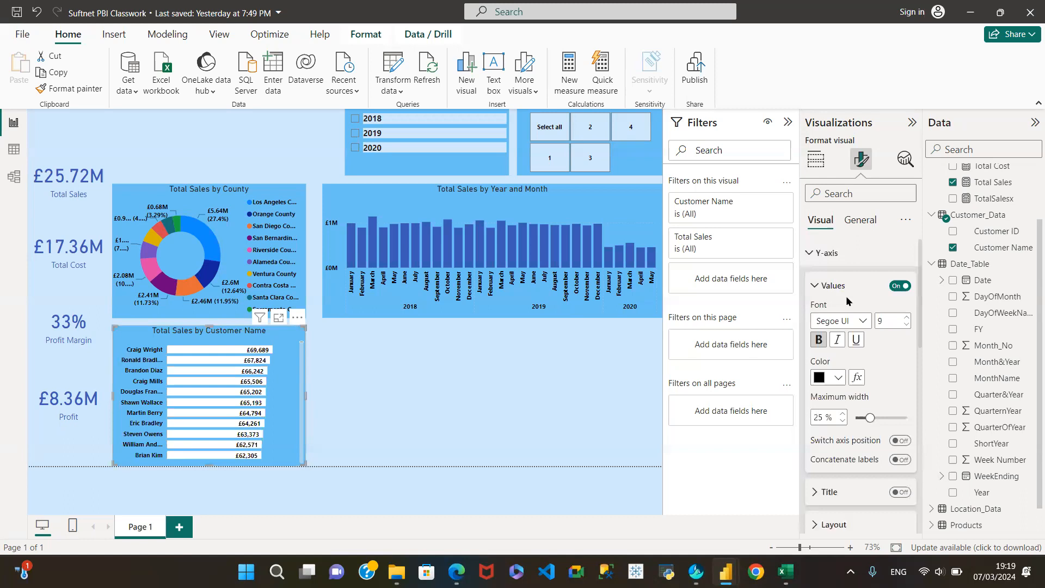
click(816, 287)
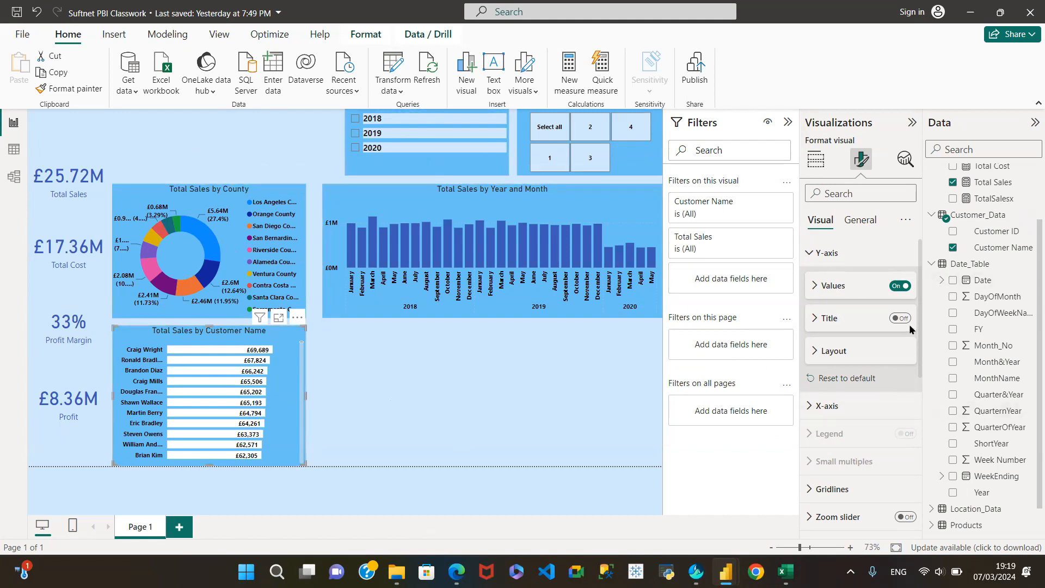
Step: Switch to MY UBG powerbi work to check which chart follows the customer chart, and return to Suftnet PBI Classwork
mouse_move(727, 572)
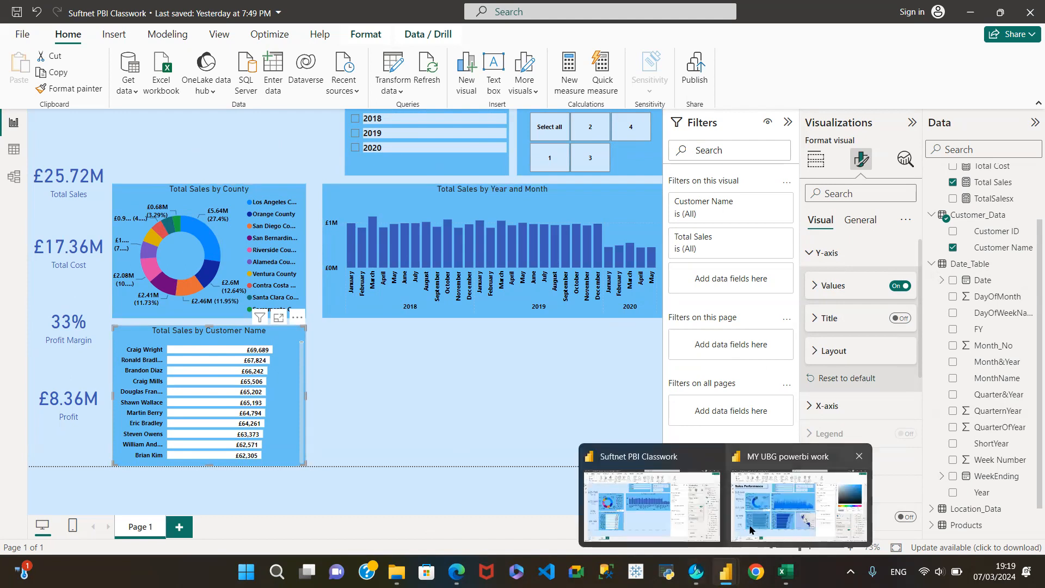
click(765, 529)
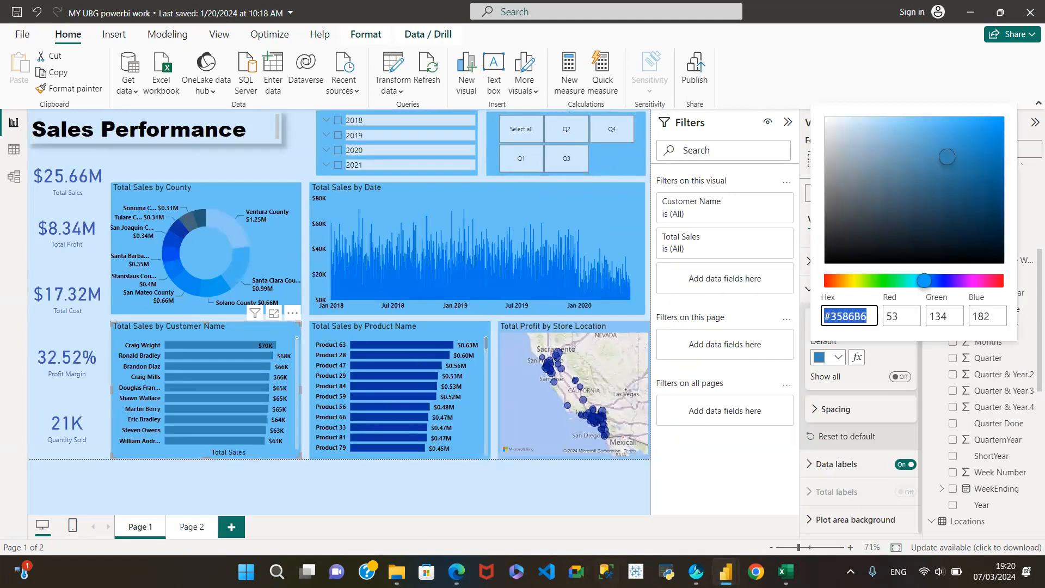
mouse_move(696, 571)
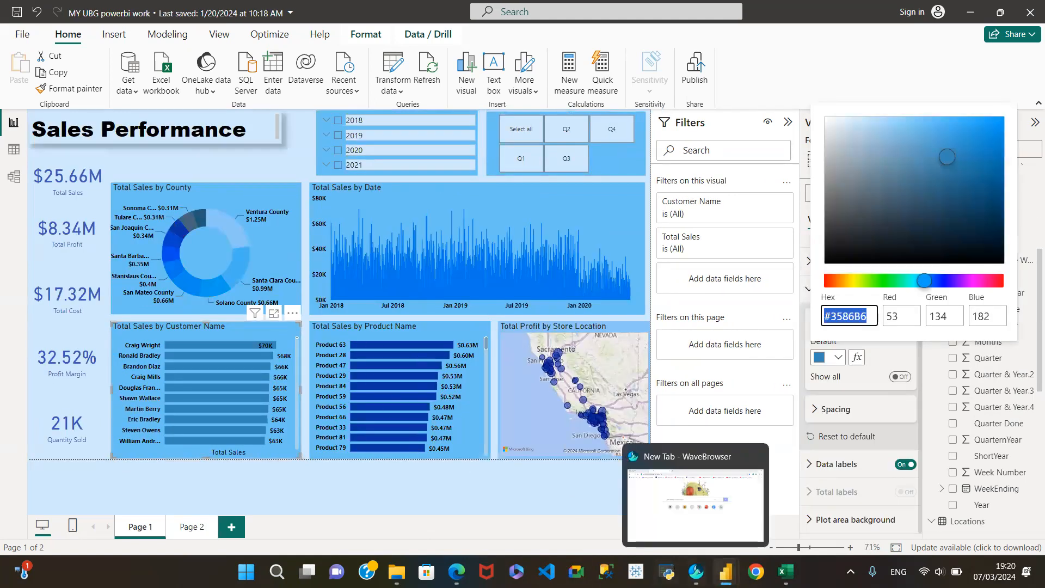
click(663, 517)
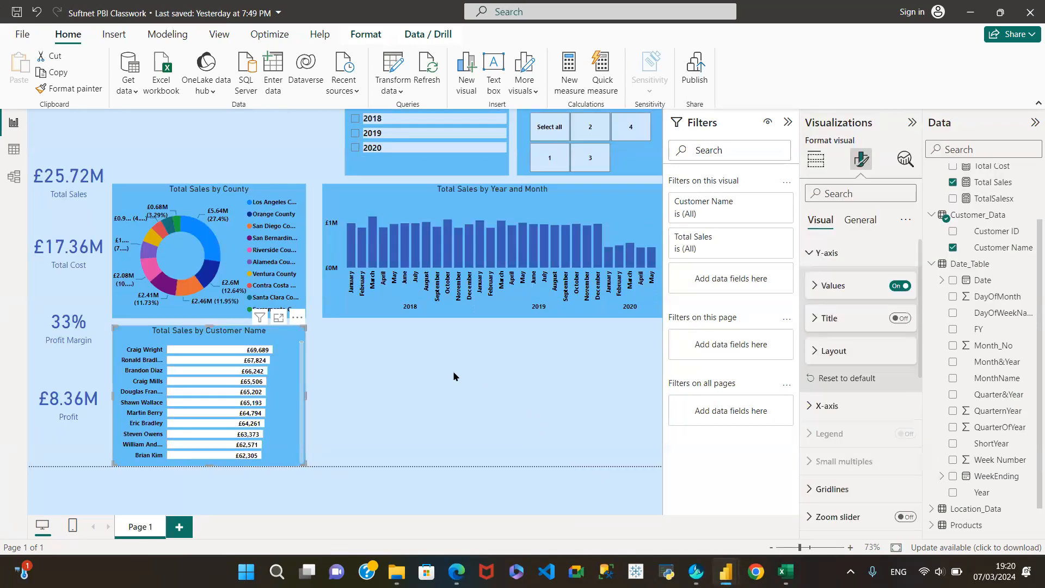
Step: Duplicate the Total Sales by Customer Name chart and place the copy directly beside the original, below the Year and Month chart
click(454, 376)
click(144, 349)
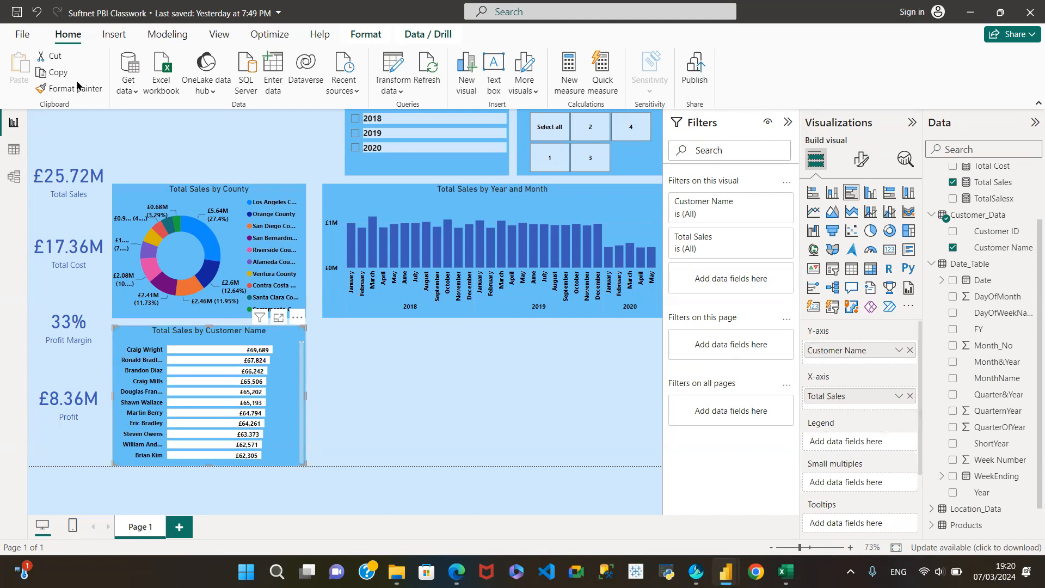
click(60, 75)
key(Escape)
click(20, 64)
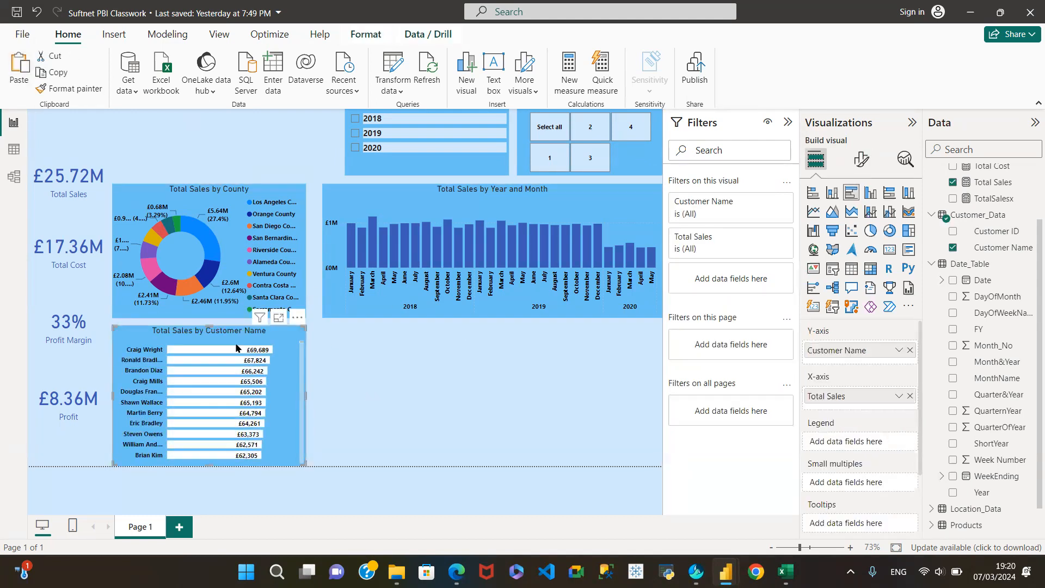
drag(171, 363, 340, 383)
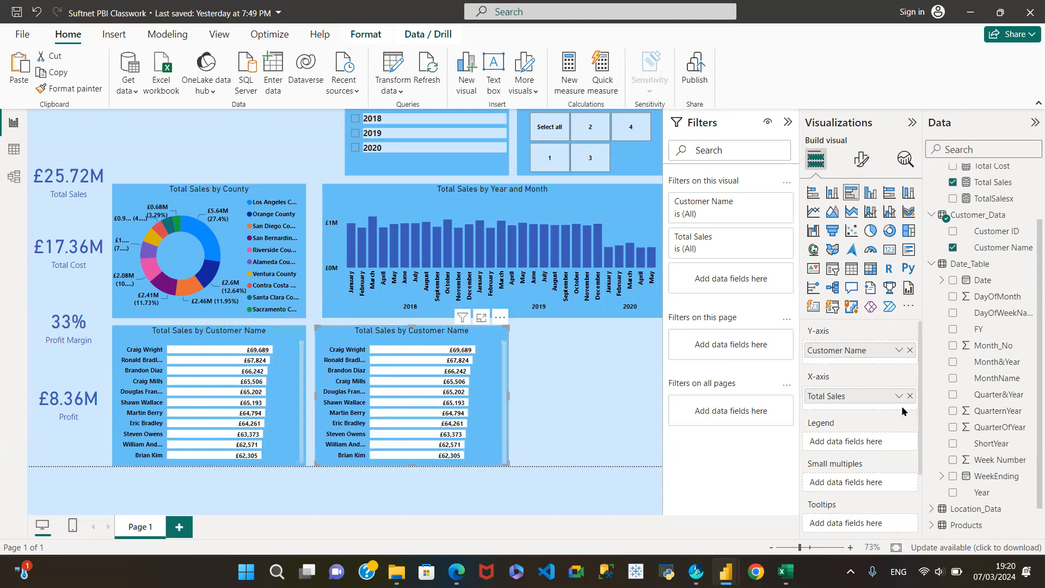
Step: Replace Customer Name with Product Name on the copied chart's Y-axis, and align its left edge with the Year and Month chart above
click(910, 351)
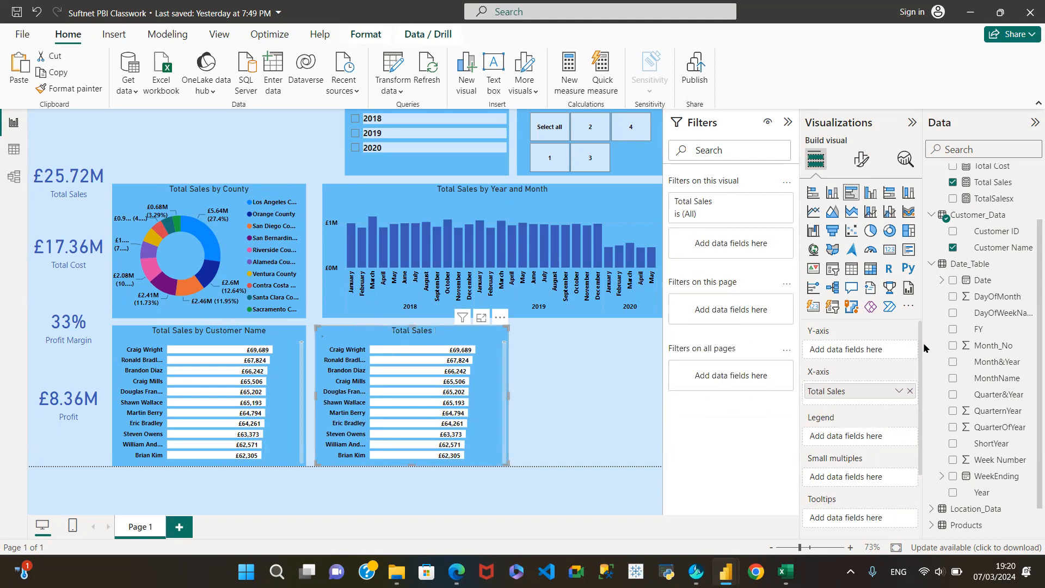
click(933, 265)
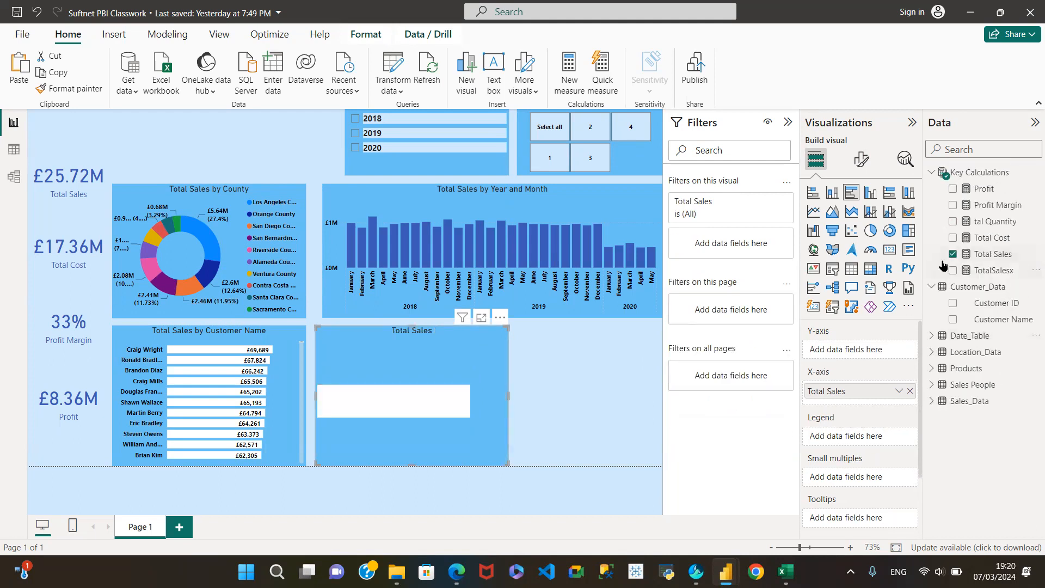
click(942, 370)
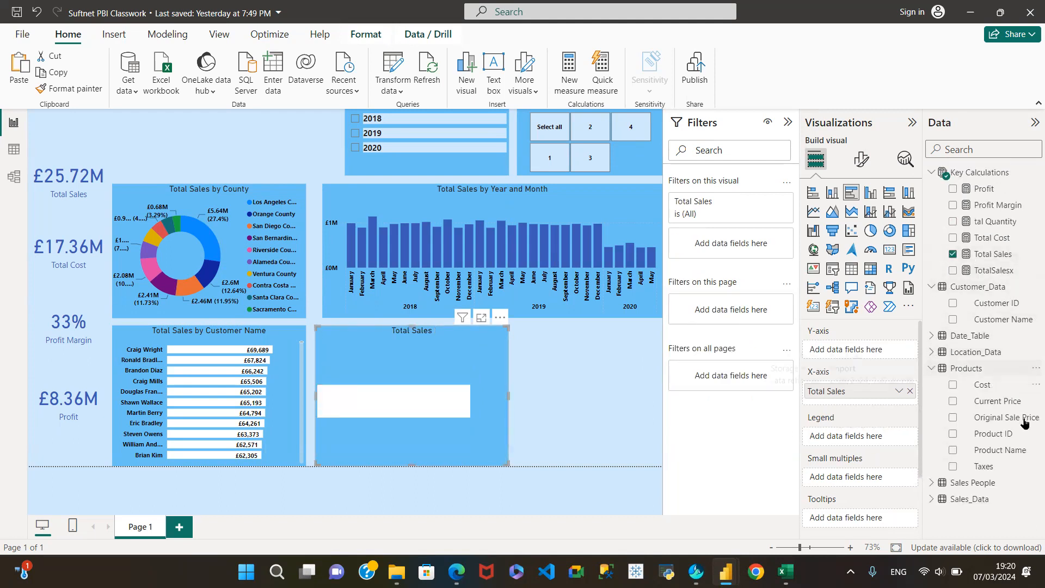
click(952, 451)
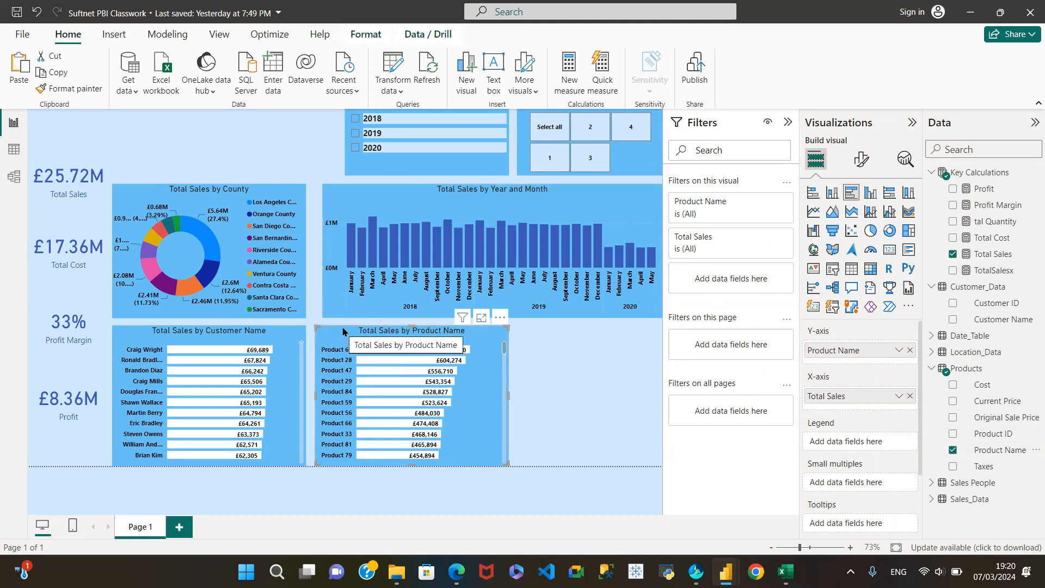
drag(348, 332, 348, 332)
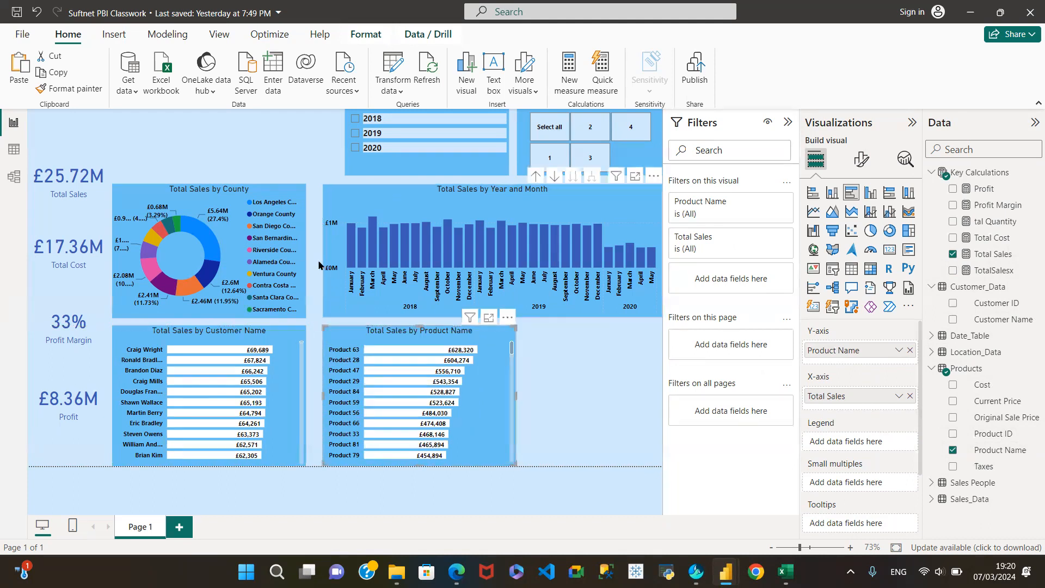
click(573, 377)
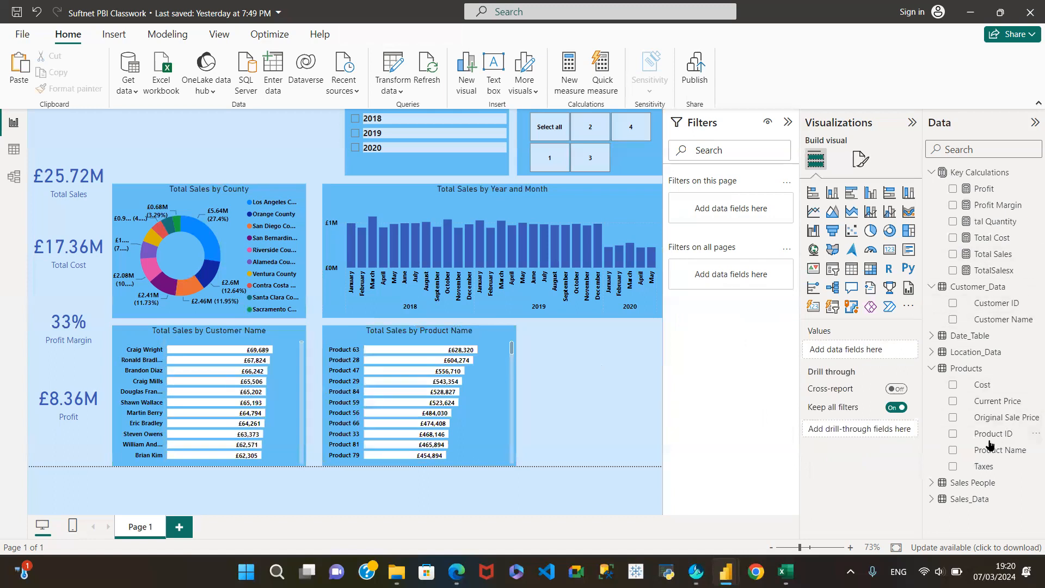
Step: Set the data category of the Latitude column in Location_Data to Latitude
click(932, 369)
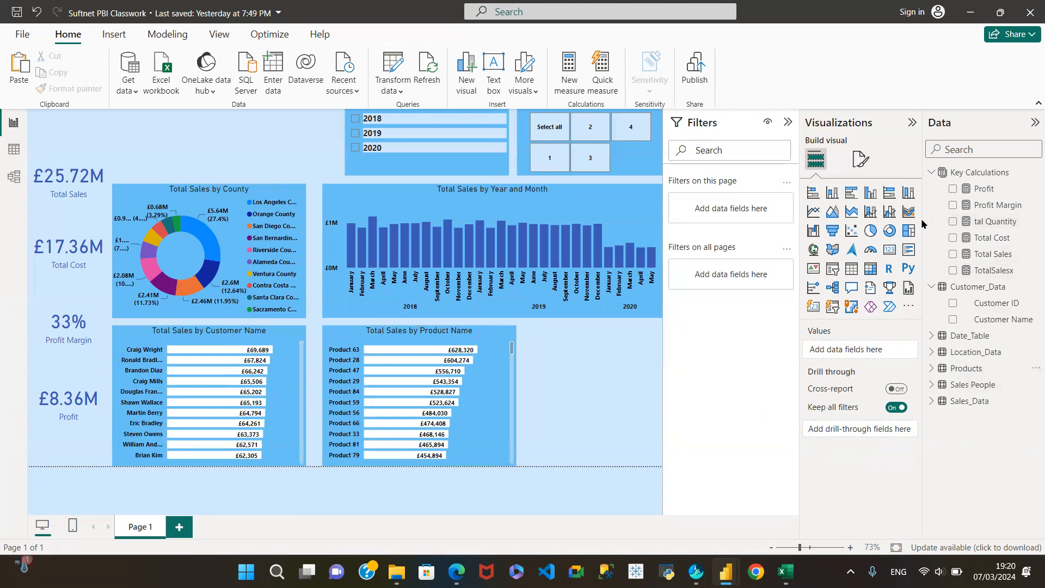
click(941, 356)
scroll(989, 338, down, 2)
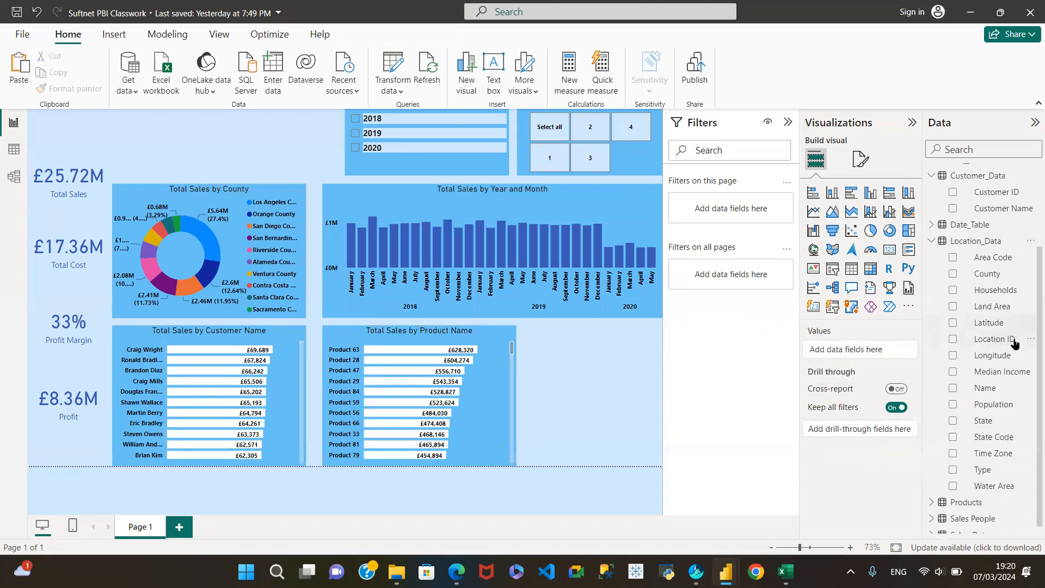
click(987, 315)
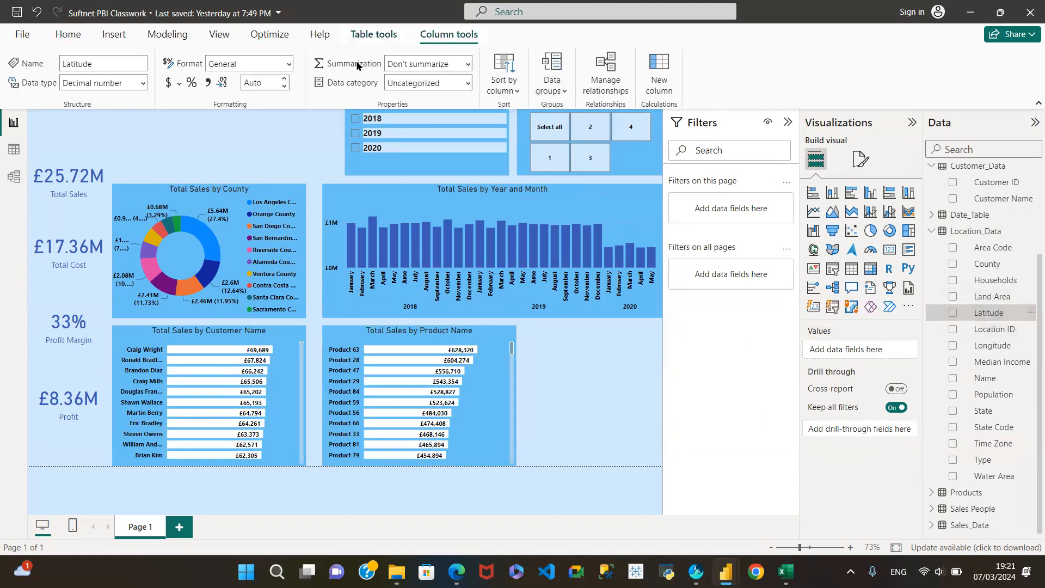
click(468, 85)
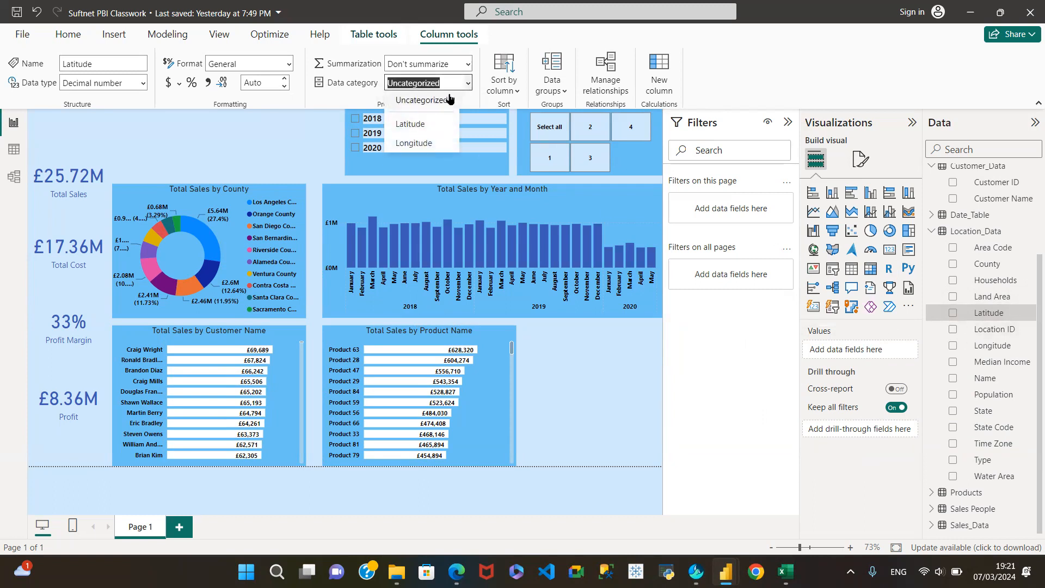
click(411, 125)
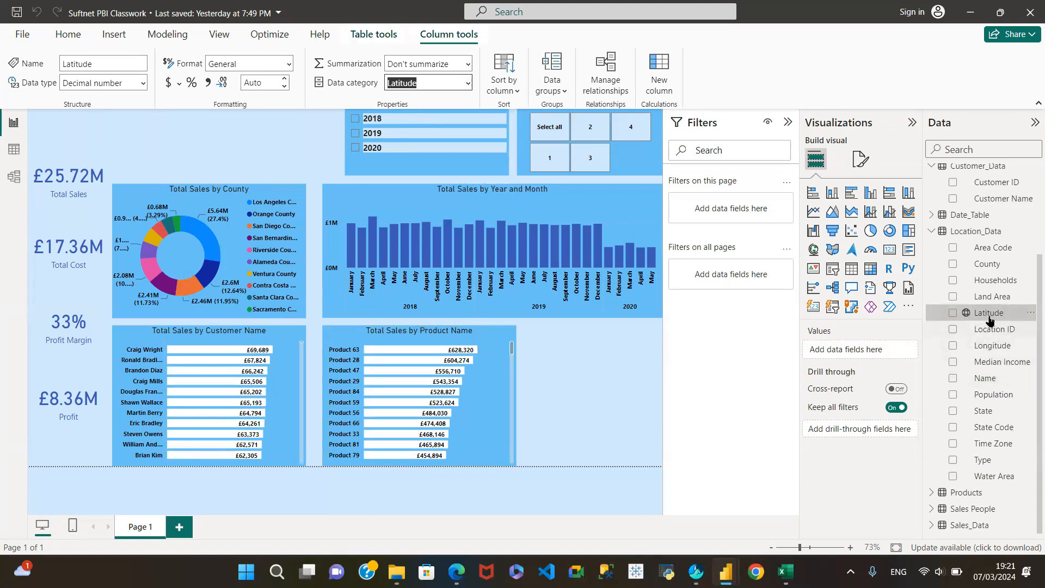
Step: Set the data category of the Longitude column in Location_Data to Longitude
click(992, 345)
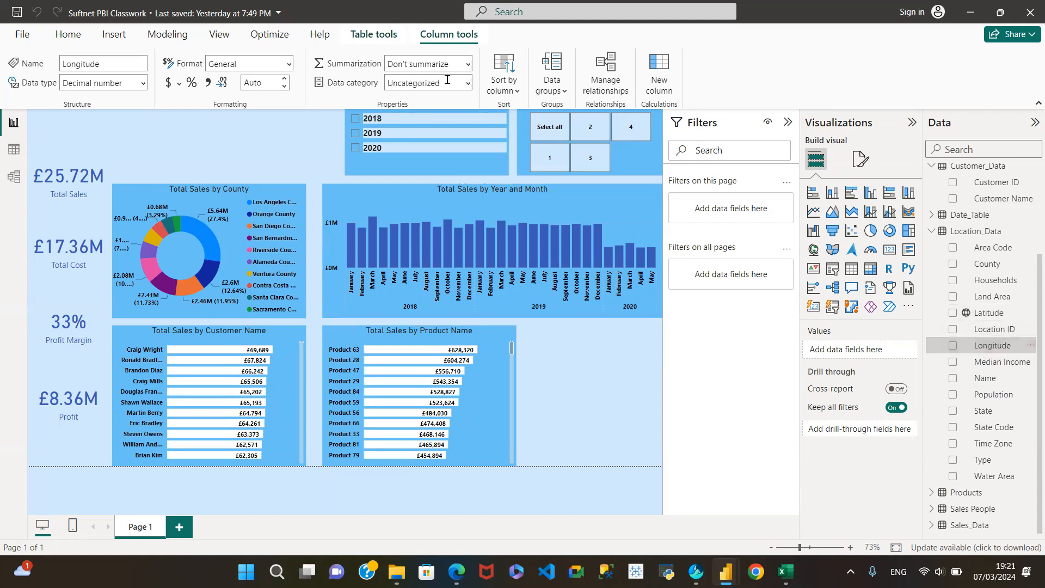
click(467, 82)
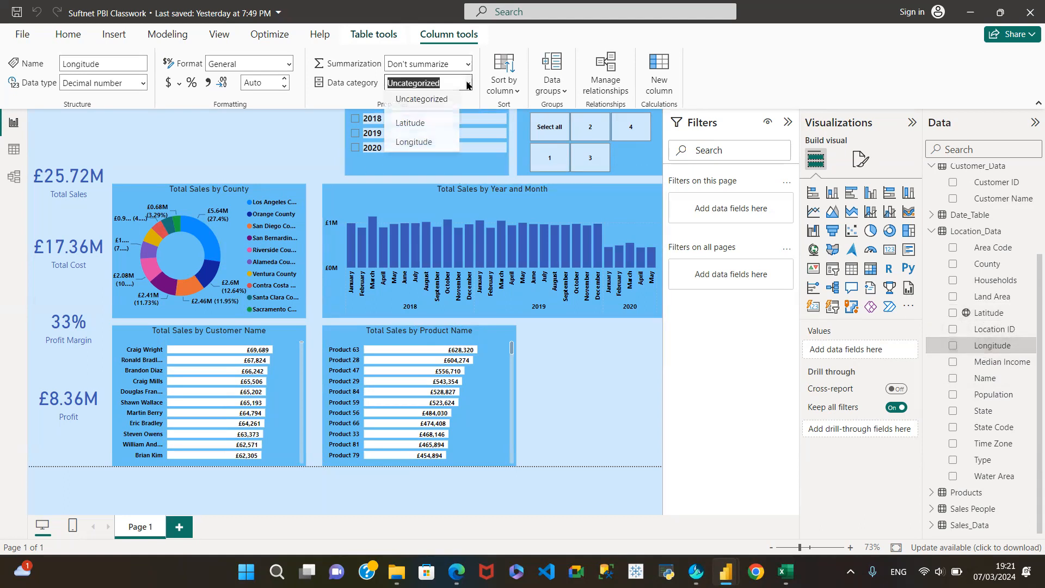
click(415, 139)
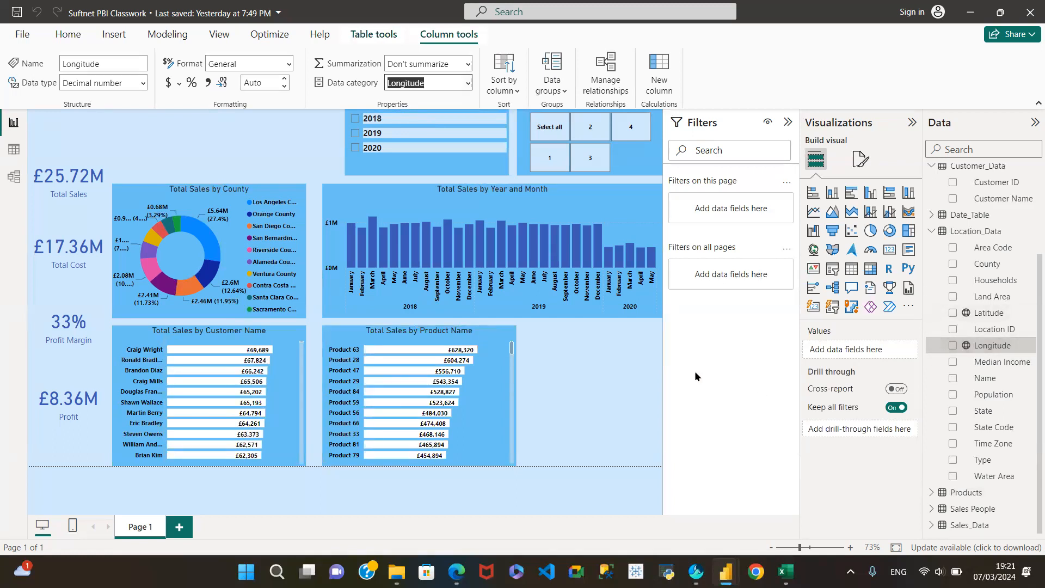
Step: Add a Map visual in the empty space beside the Total Sales by Product Name chart, with Total Sales as its bubble size
click(592, 358)
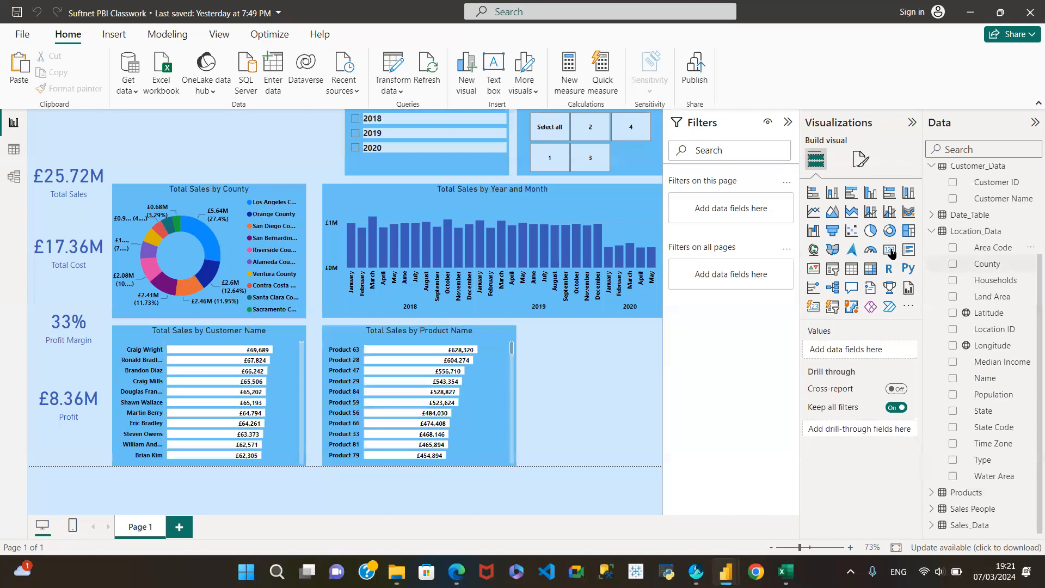
click(813, 250)
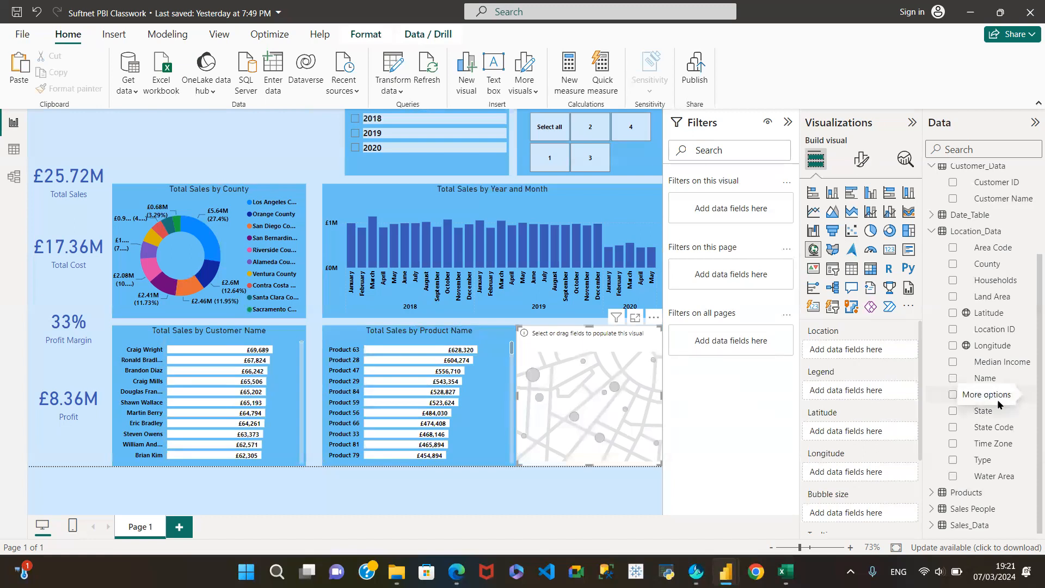
scroll(985, 357, up, 2)
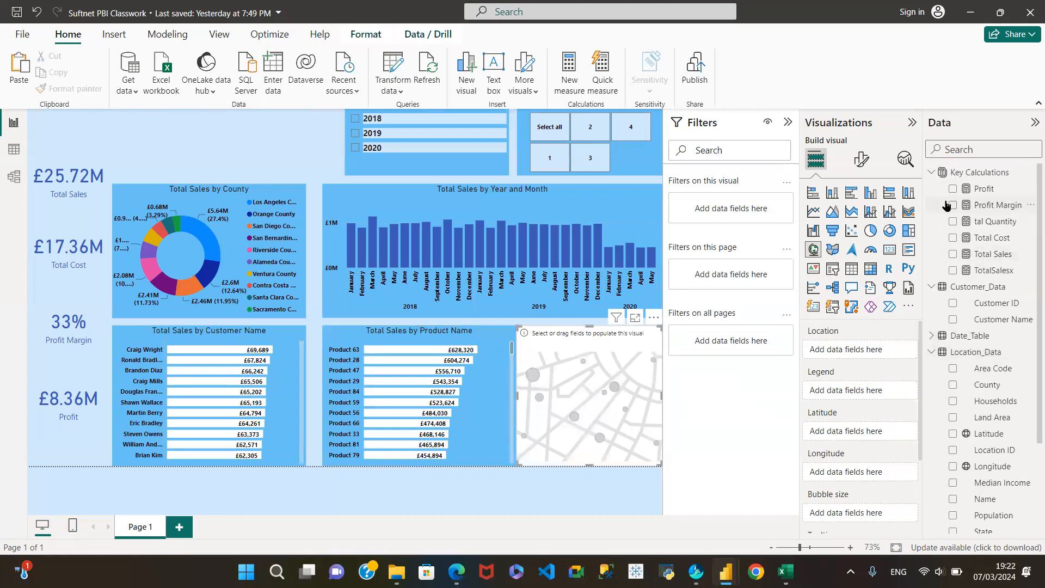
click(952, 254)
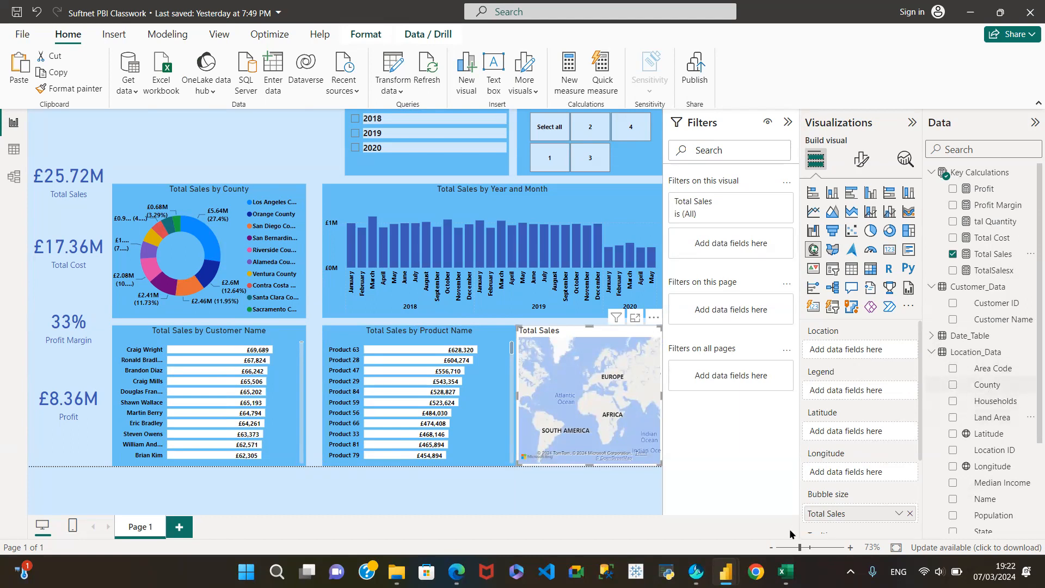
Step: Switch to MY UBG powerbi work to check which fields its Store Location map uses, and return to Suftnet PBI Classwork
mouse_move(696, 571)
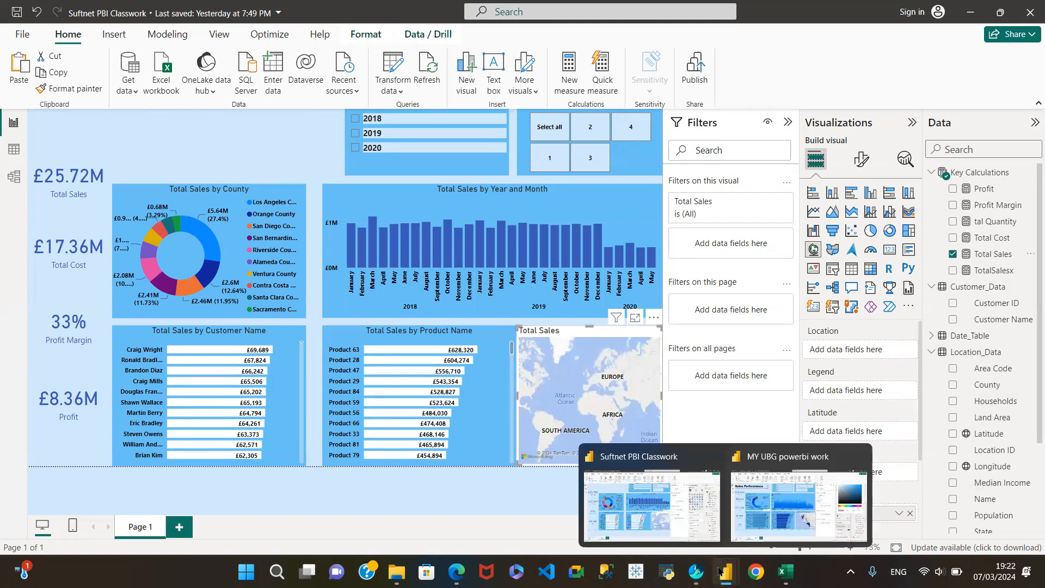
click(806, 481)
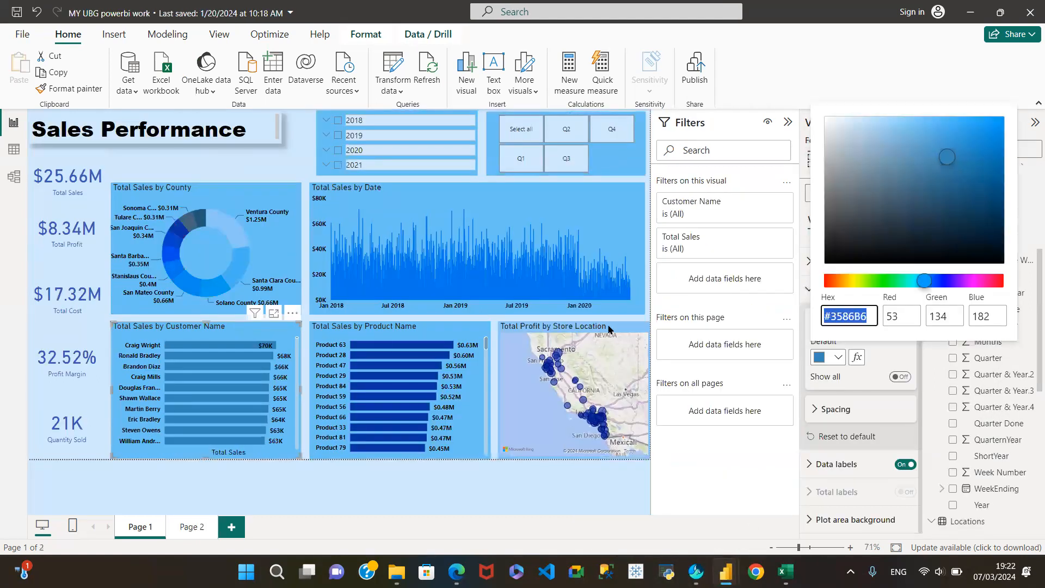
click(907, 354)
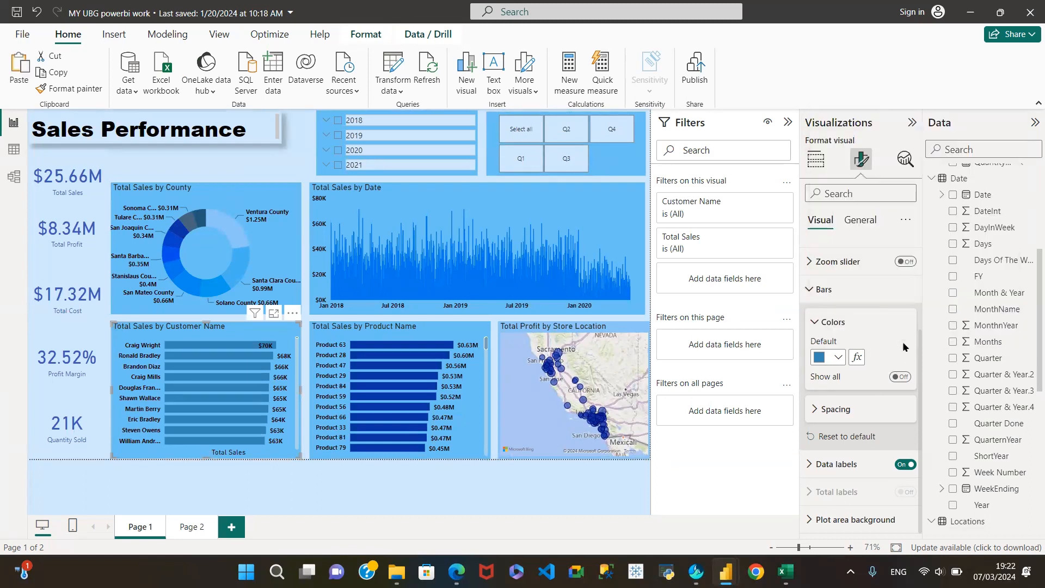
click(630, 329)
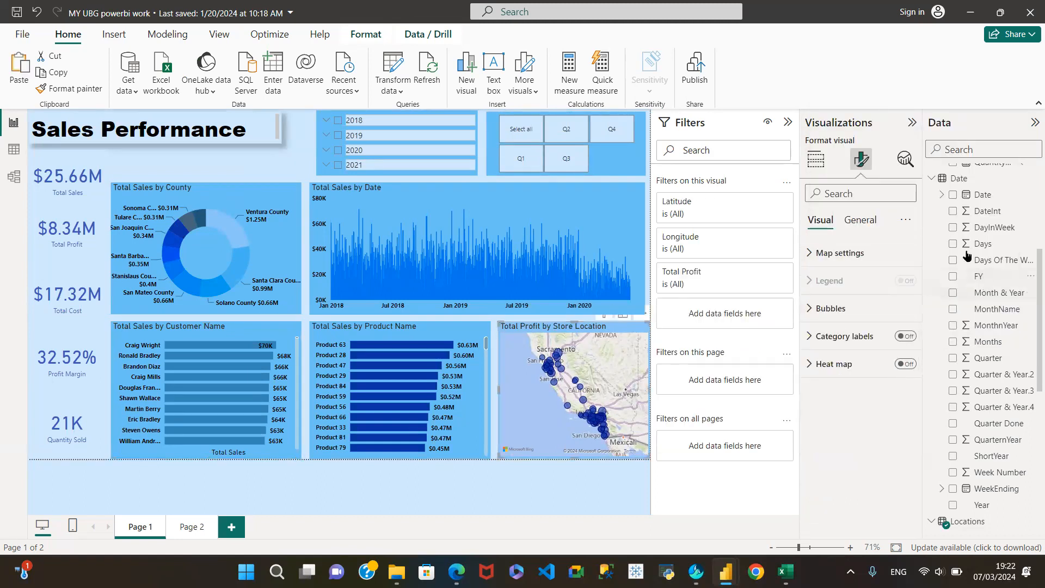
click(816, 160)
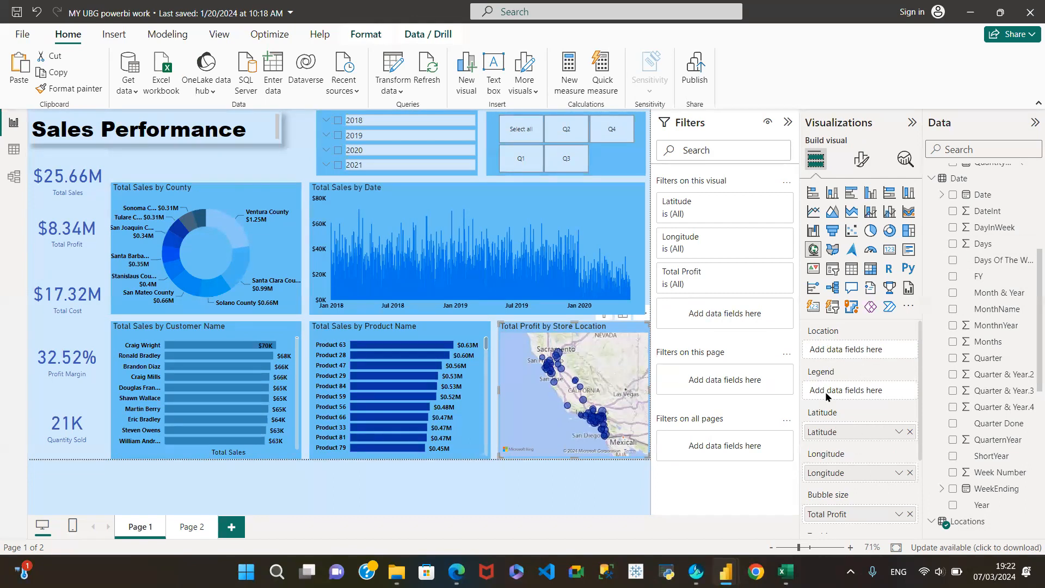
scroll(876, 480, down, 1)
scroll(876, 480, down, 1)
scroll(838, 452, down, 2)
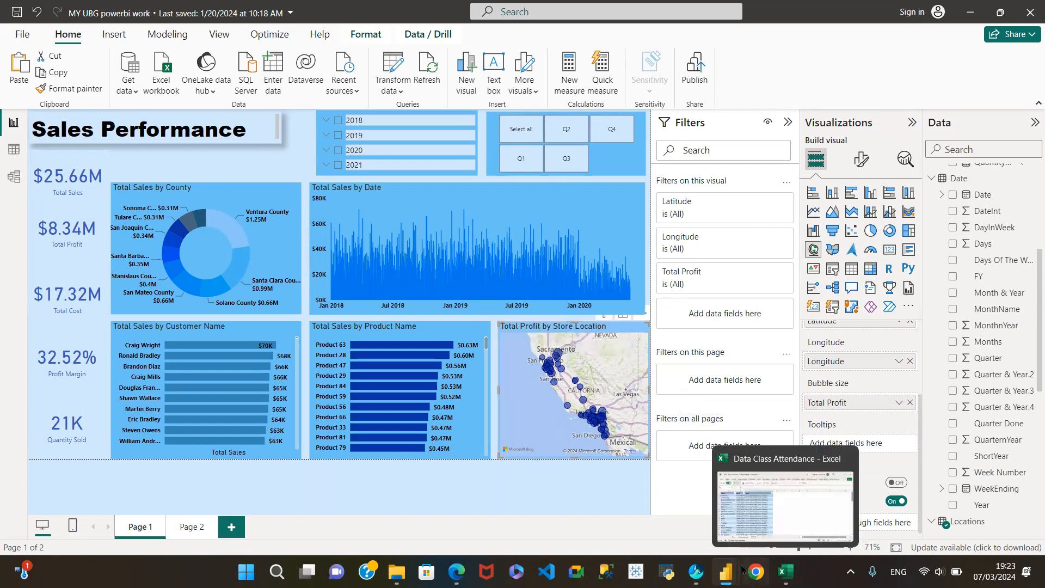
mouse_move(734, 568)
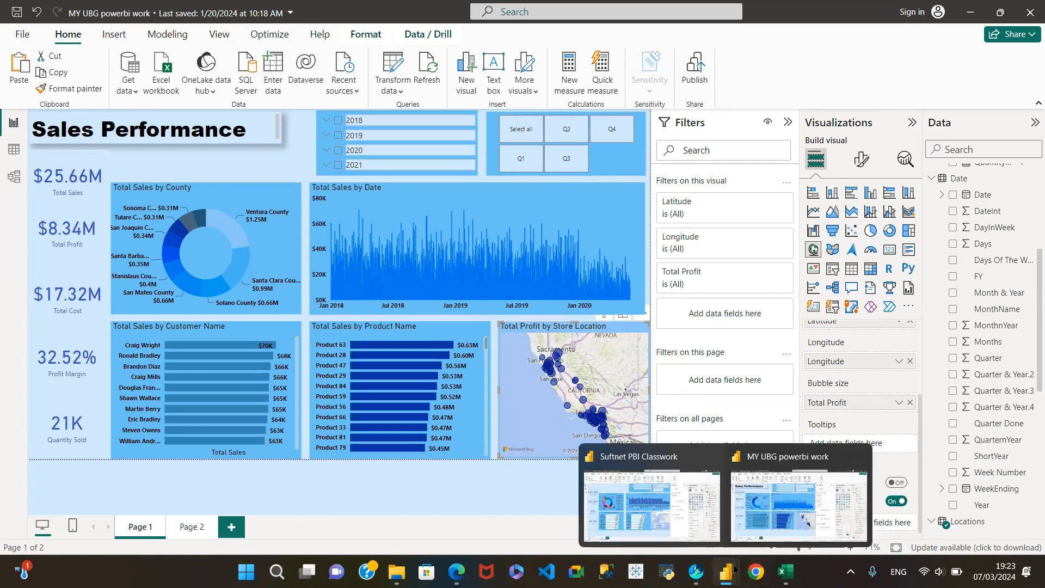
click(652, 505)
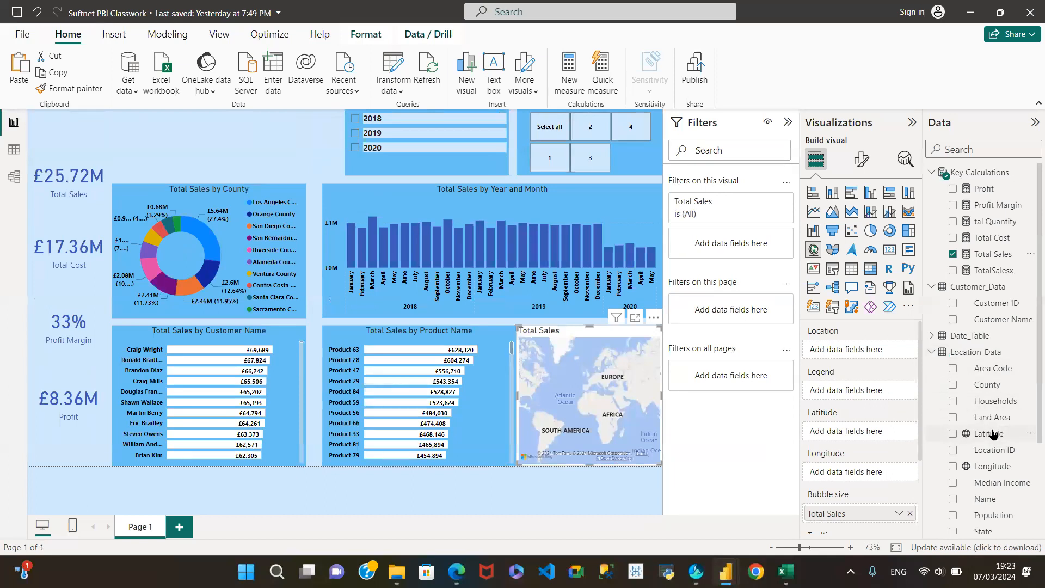
Step: Assign the Latitude and Longitude columns to the map's Latitude and Longitude fields, and inspect the details of several bubbles
drag(991, 434, 869, 430)
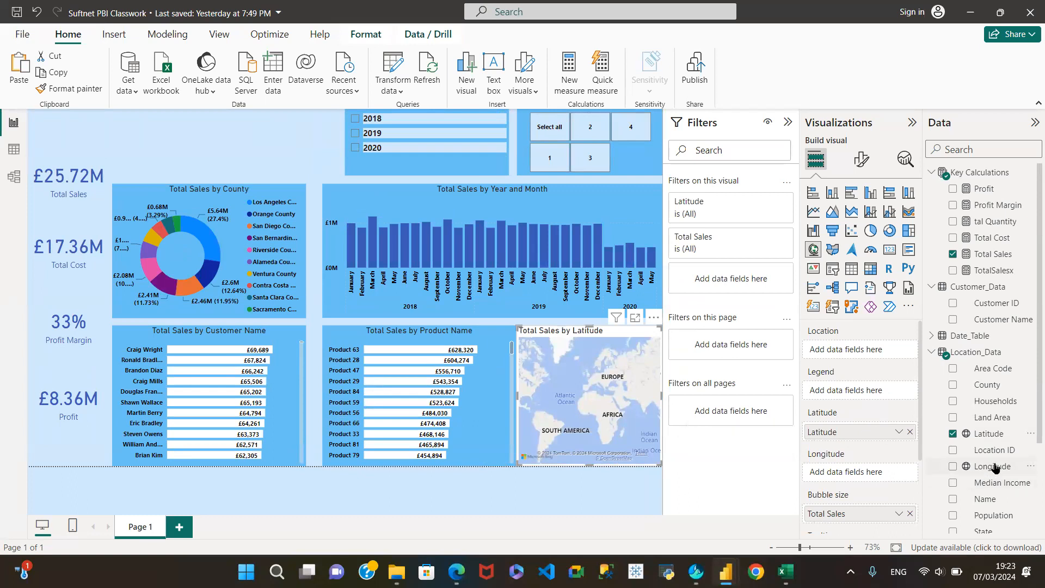
drag(994, 467, 877, 471)
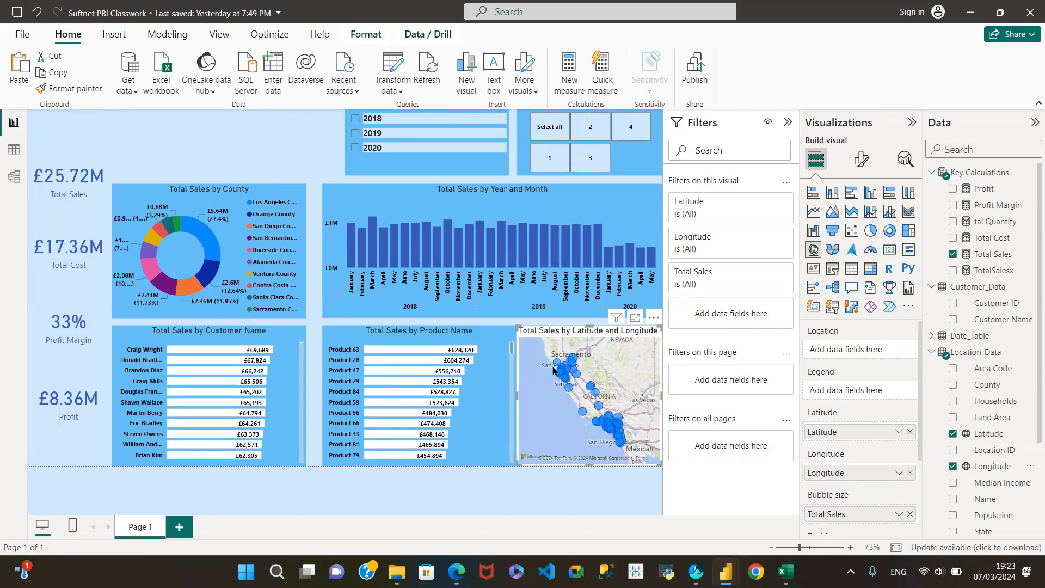
mouse_move(556, 366)
mouse_move(568, 387)
mouse_move(610, 420)
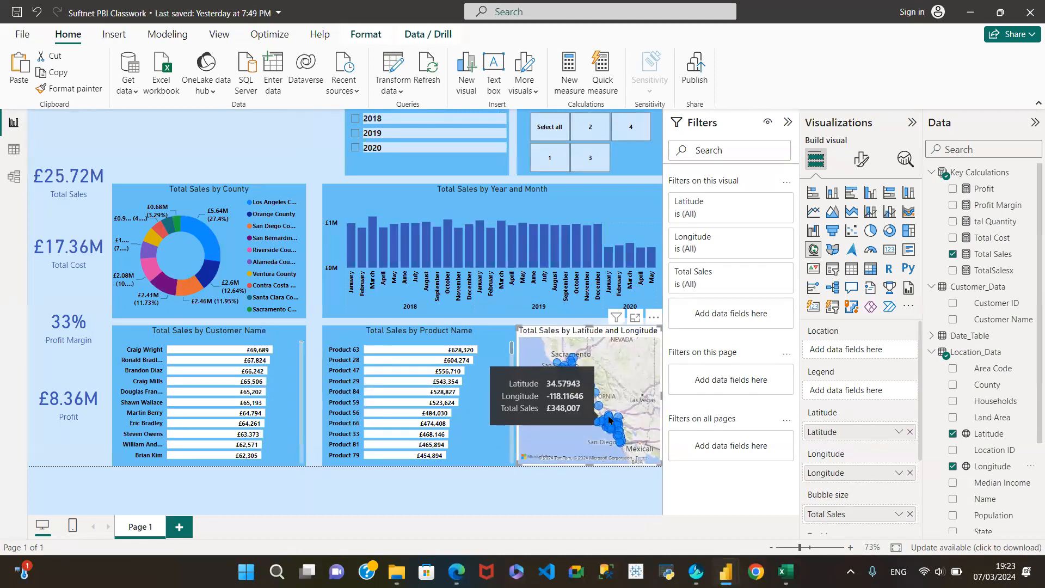
mouse_move(597, 397)
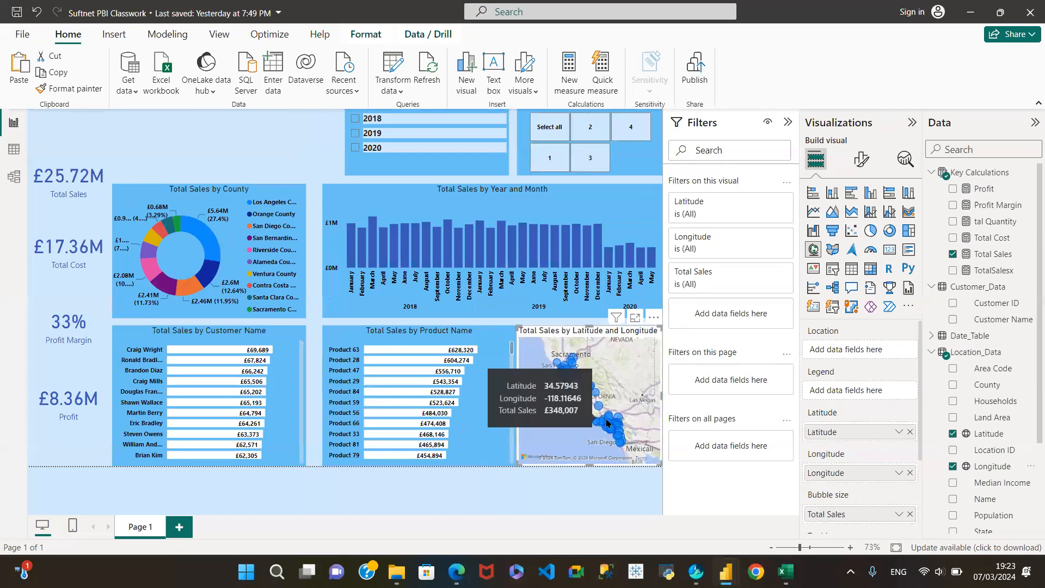
mouse_move(625, 448)
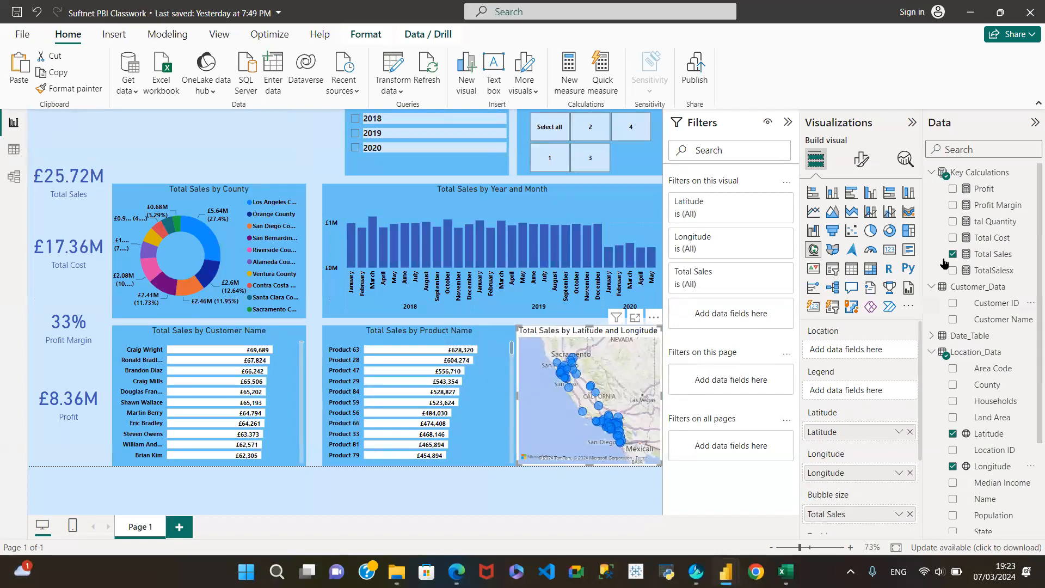
Step: Replace Total Sales with Profit Margin as the map's bubble size measure
click(862, 159)
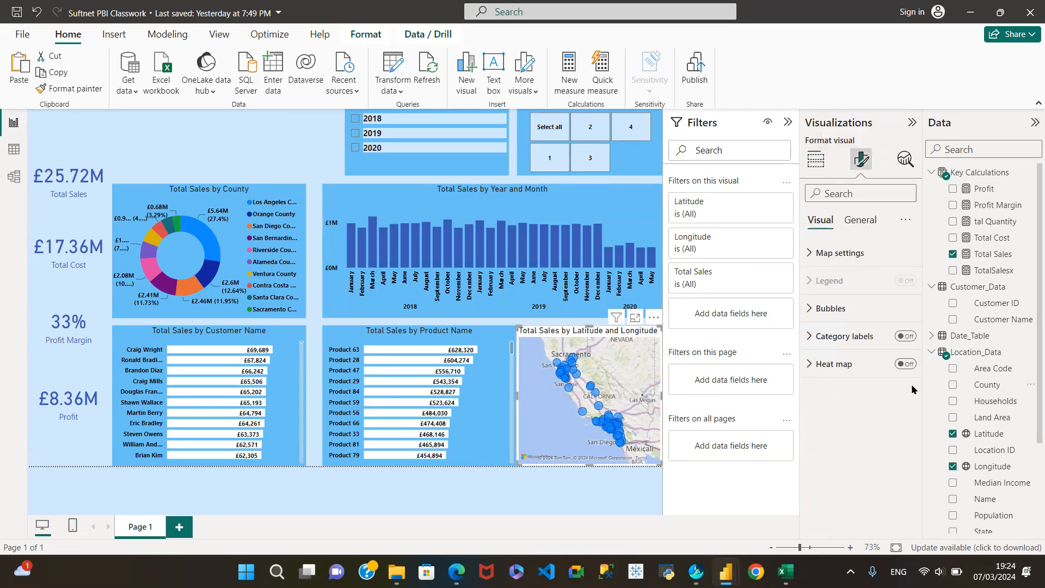
click(952, 255)
click(953, 205)
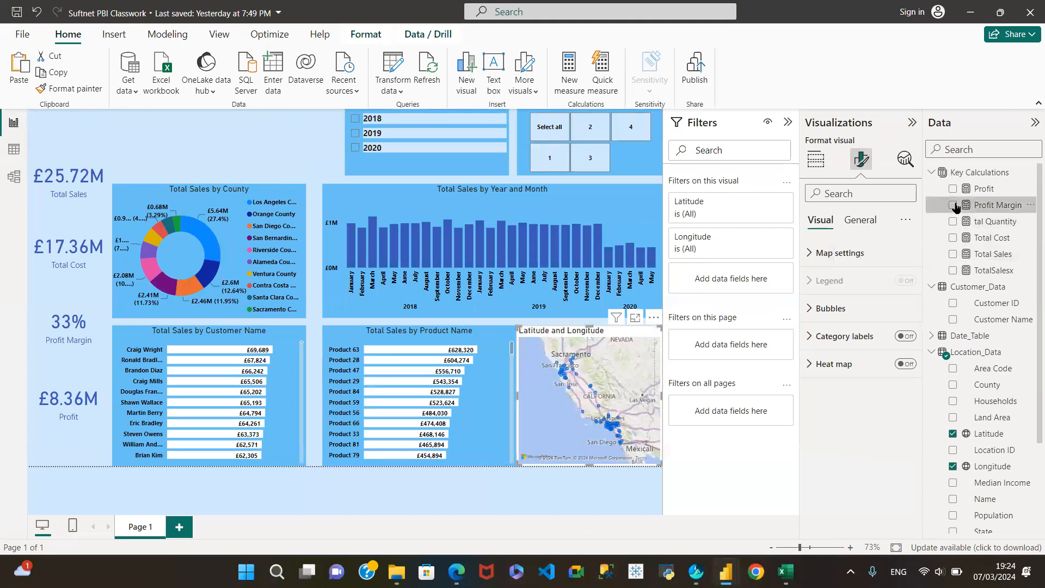
Step: Try the Aerial, Dark, Light, Grayscale and Road styles on the map, followed by Dark once more
click(811, 254)
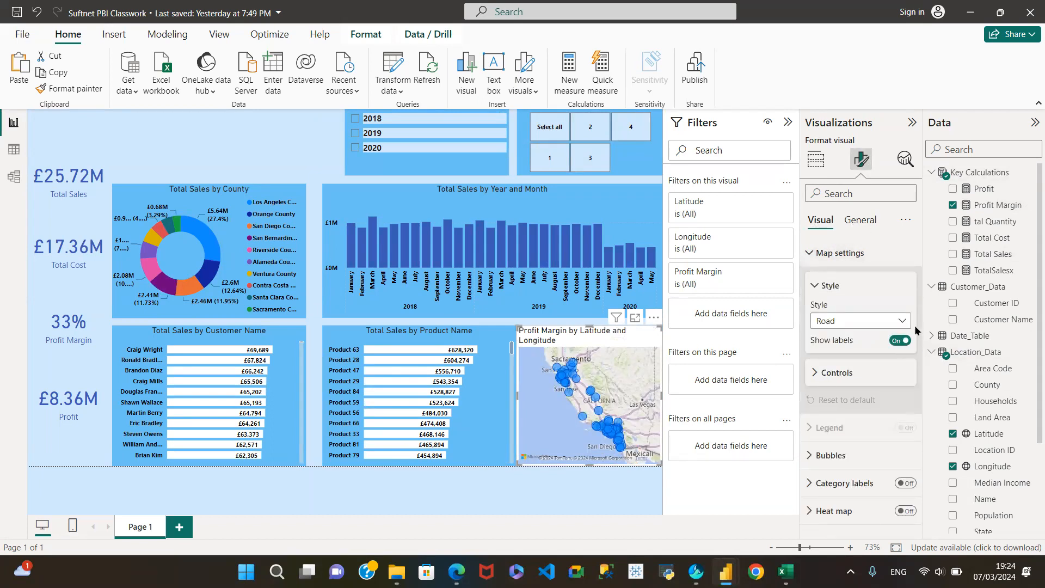
click(905, 323)
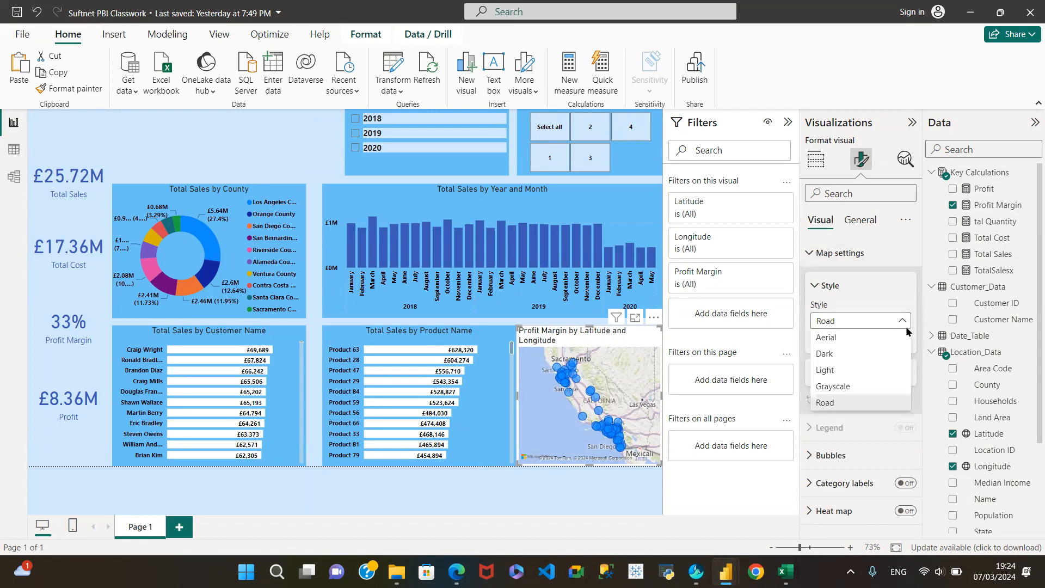
click(836, 337)
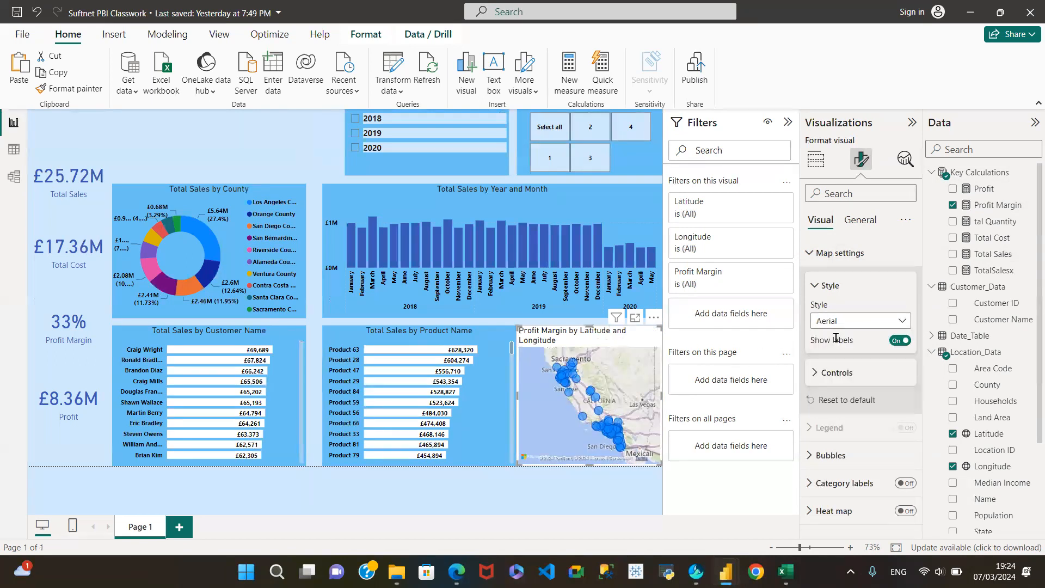
click(906, 321)
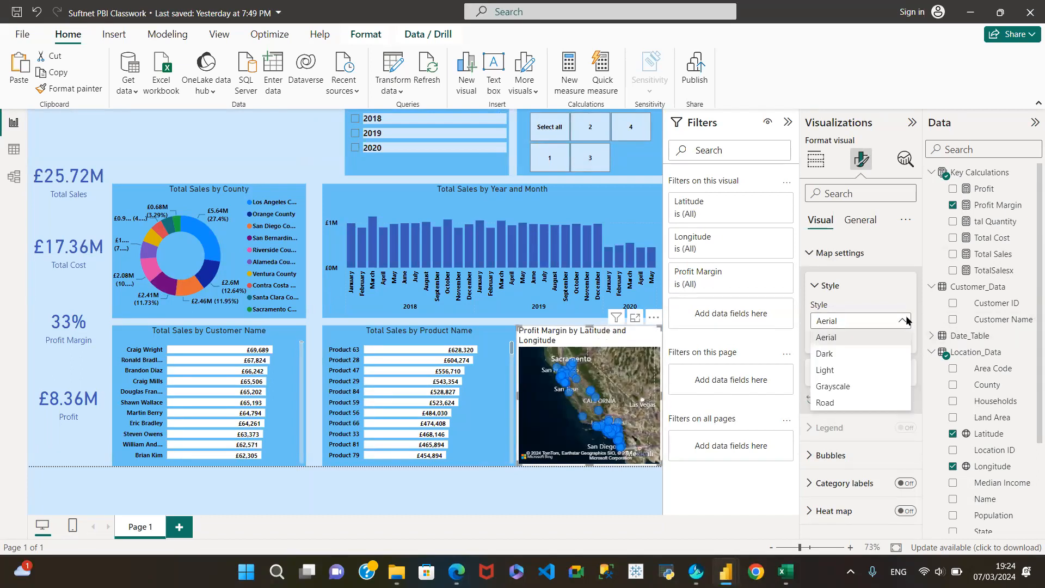
click(825, 349)
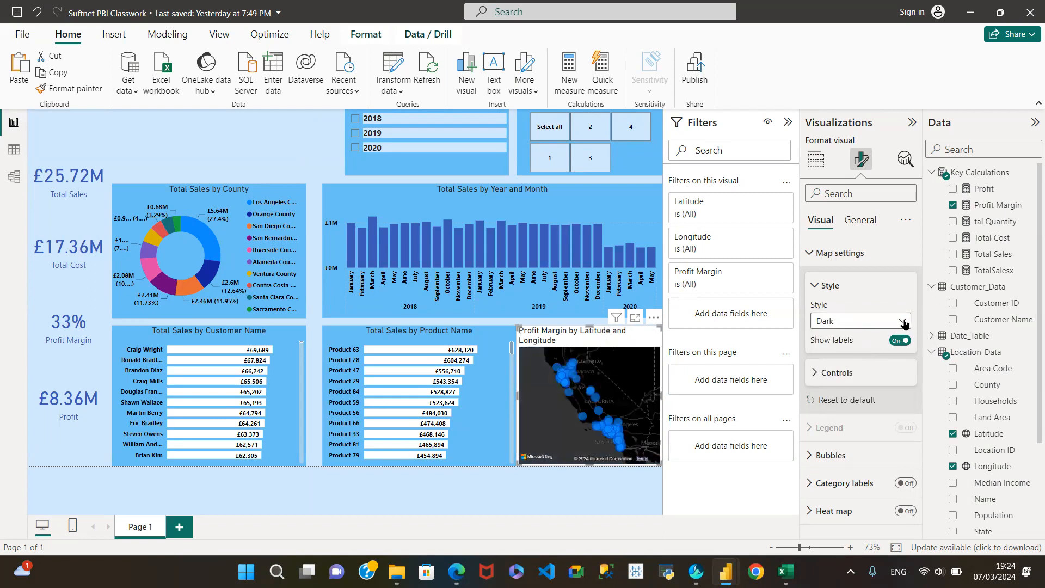
click(905, 323)
click(836, 370)
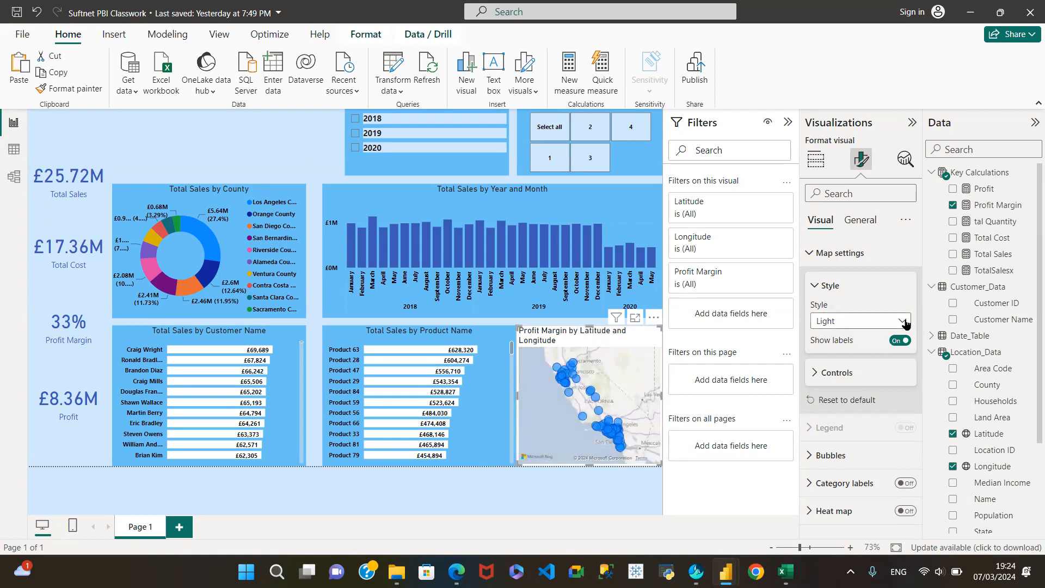
click(908, 323)
click(842, 387)
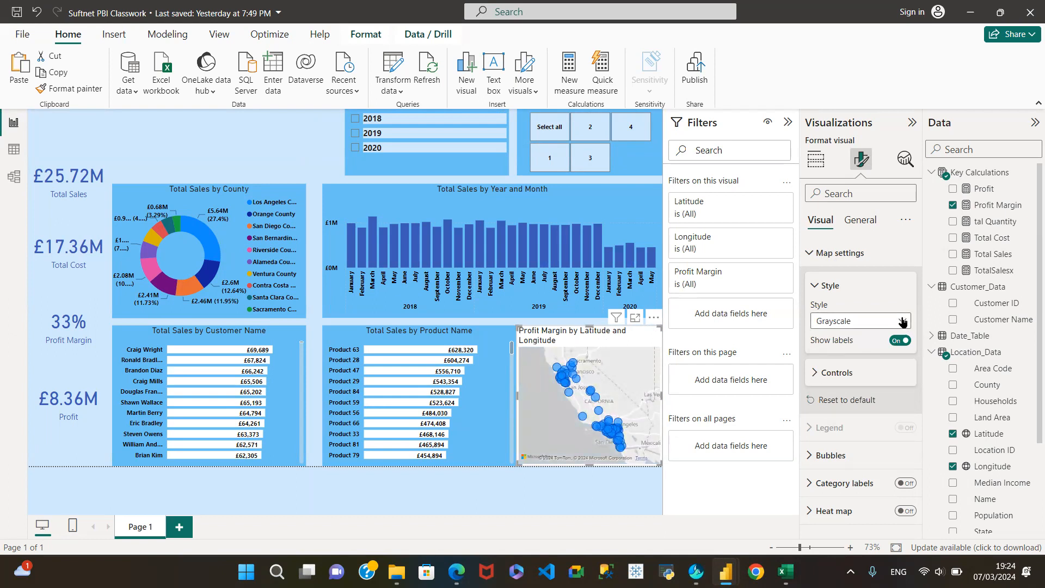
click(902, 321)
click(829, 401)
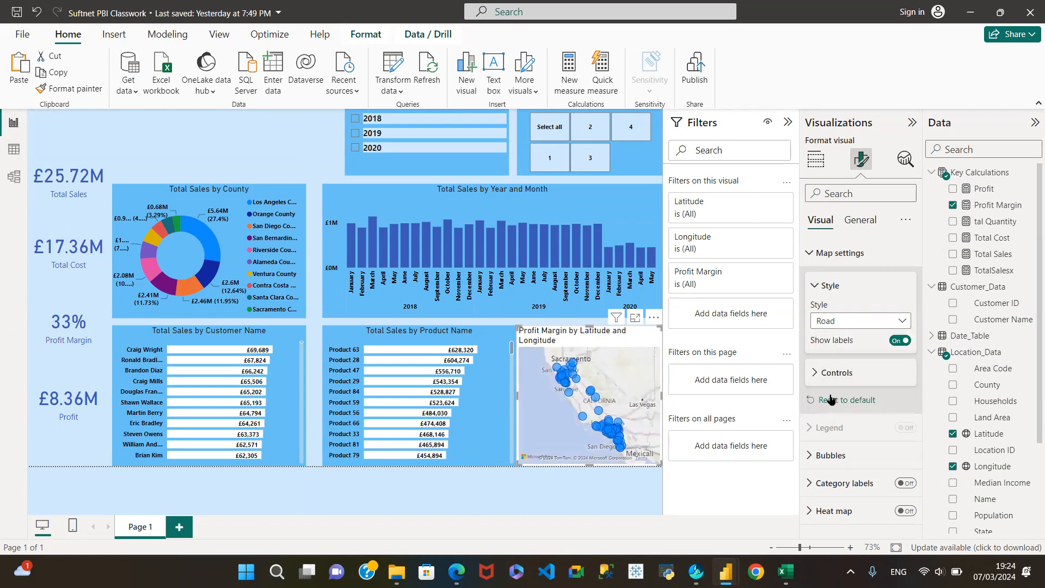
click(903, 322)
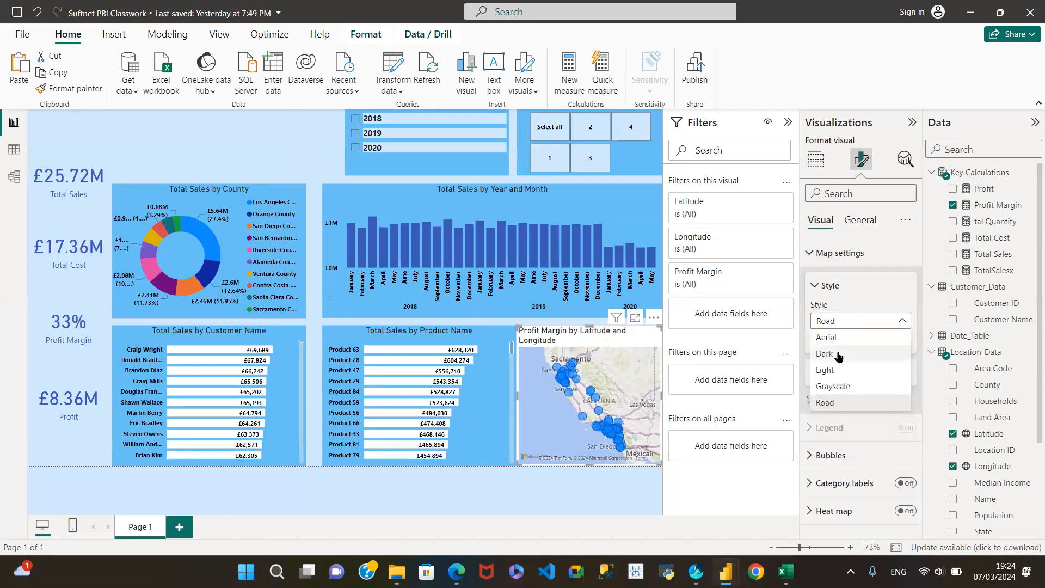
click(824, 354)
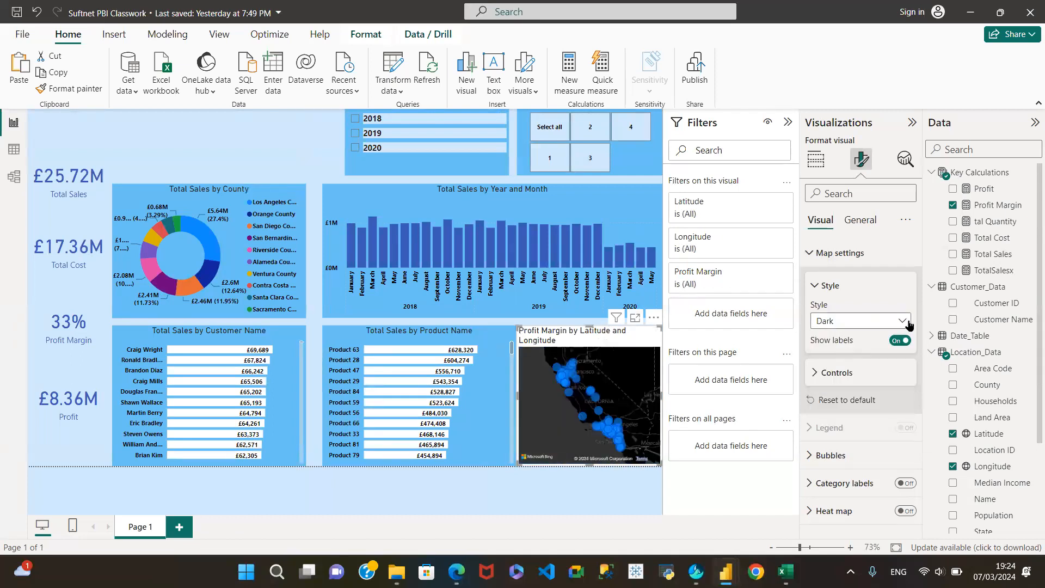
Step: Set the map style to Aerial and close the map settings
click(903, 322)
click(847, 338)
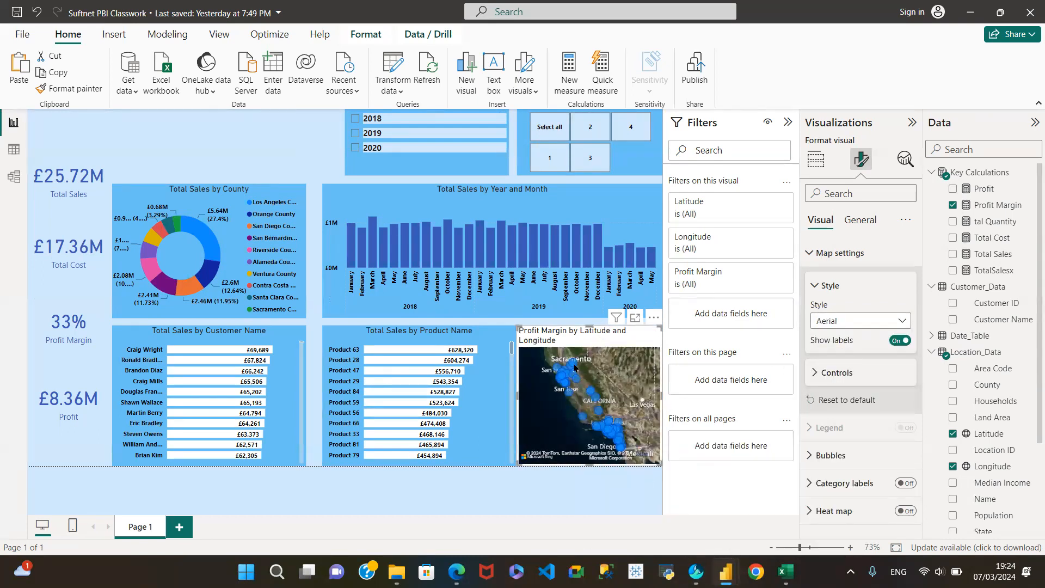
click(815, 253)
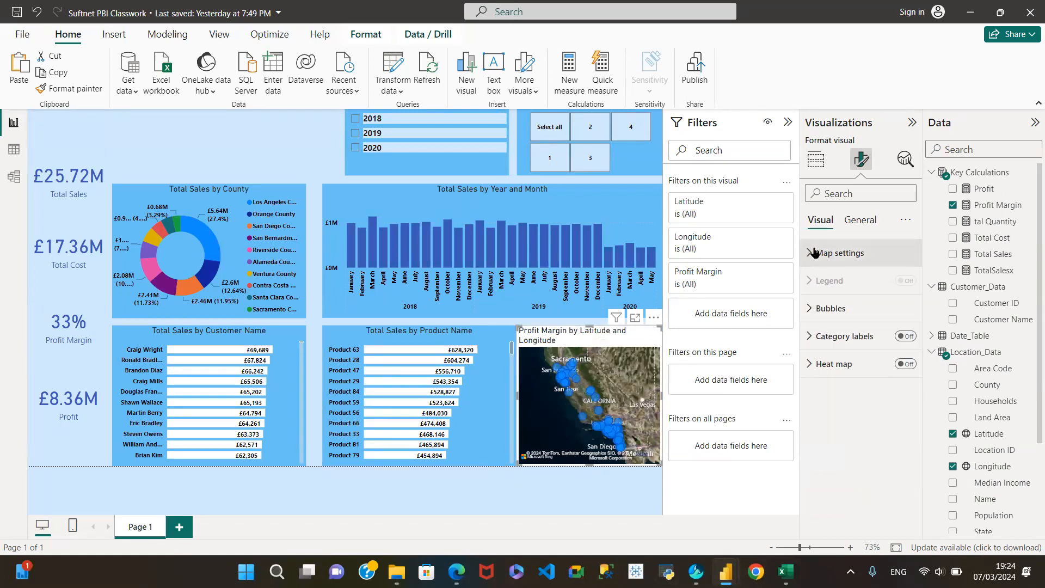
Step: Try the Magnitude and Data range scaling options for the map's bubble size and return range scaling to Auto
click(811, 308)
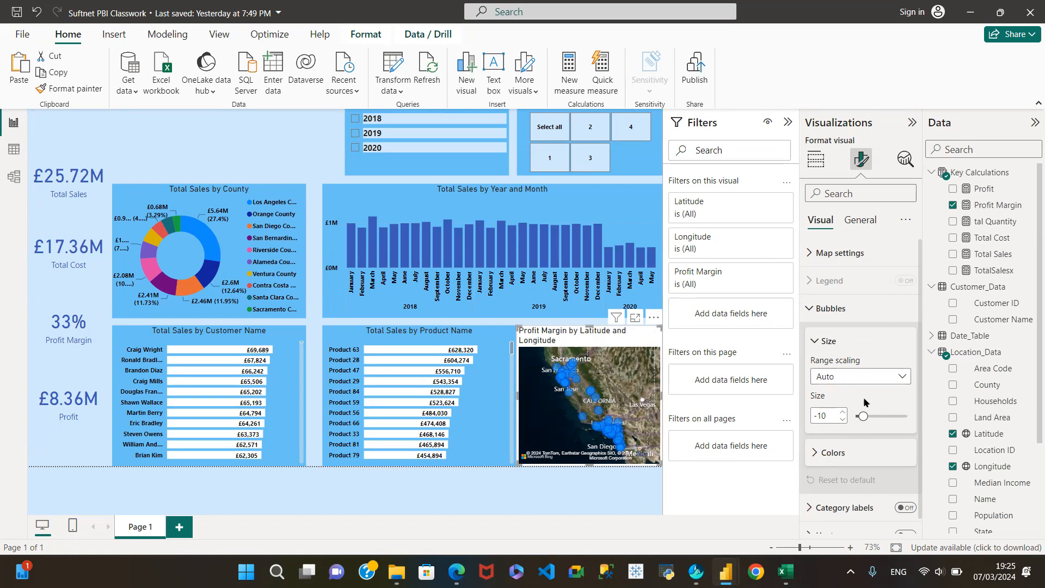
scroll(850, 426, down, 1)
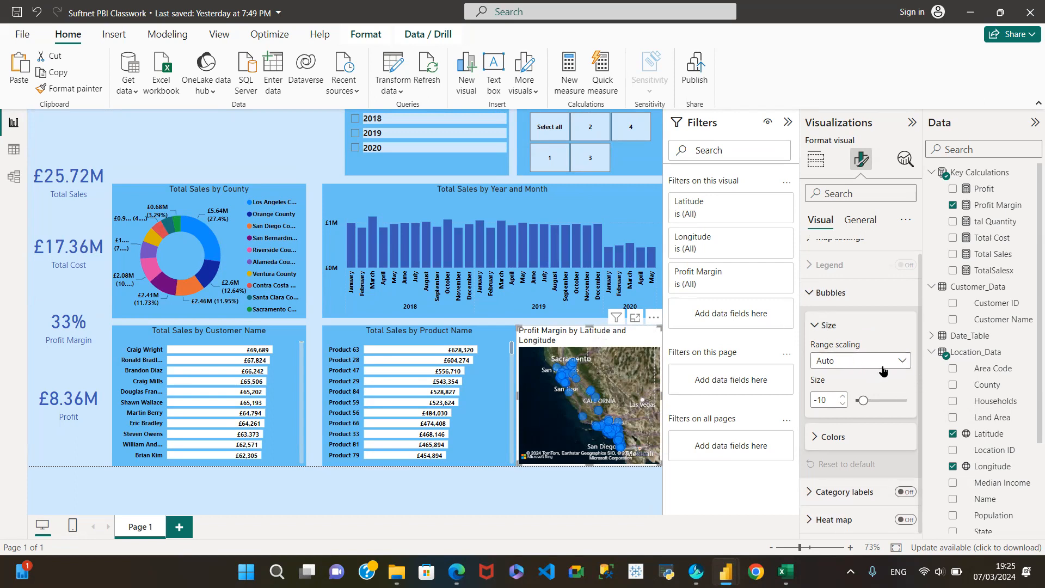
click(902, 363)
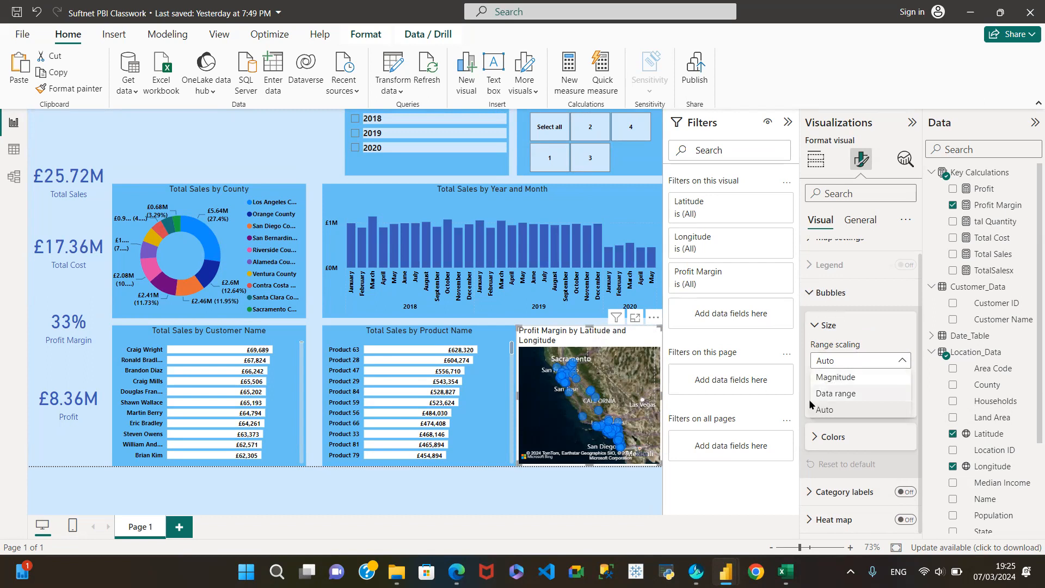
click(841, 378)
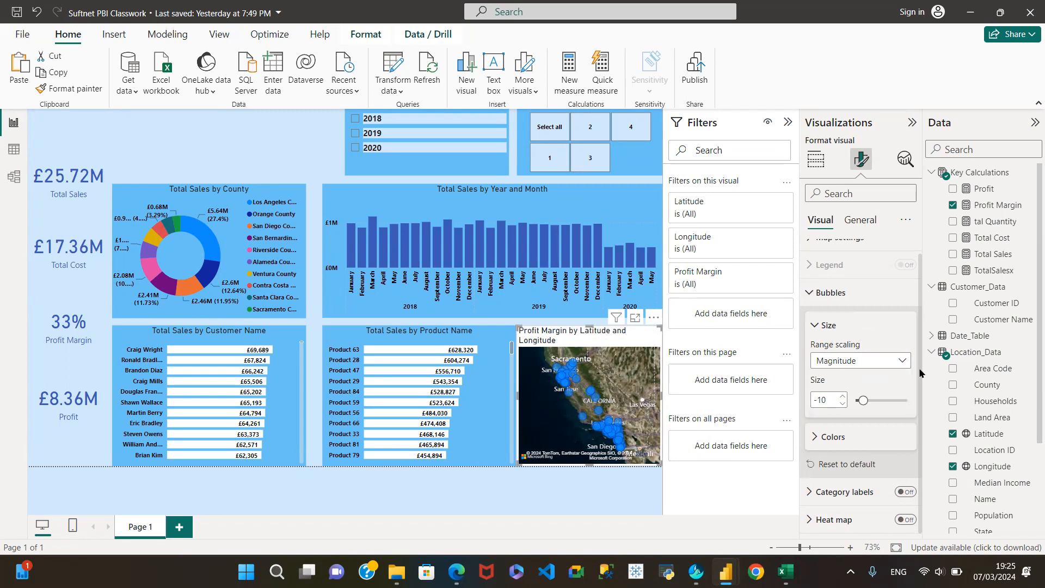
click(903, 361)
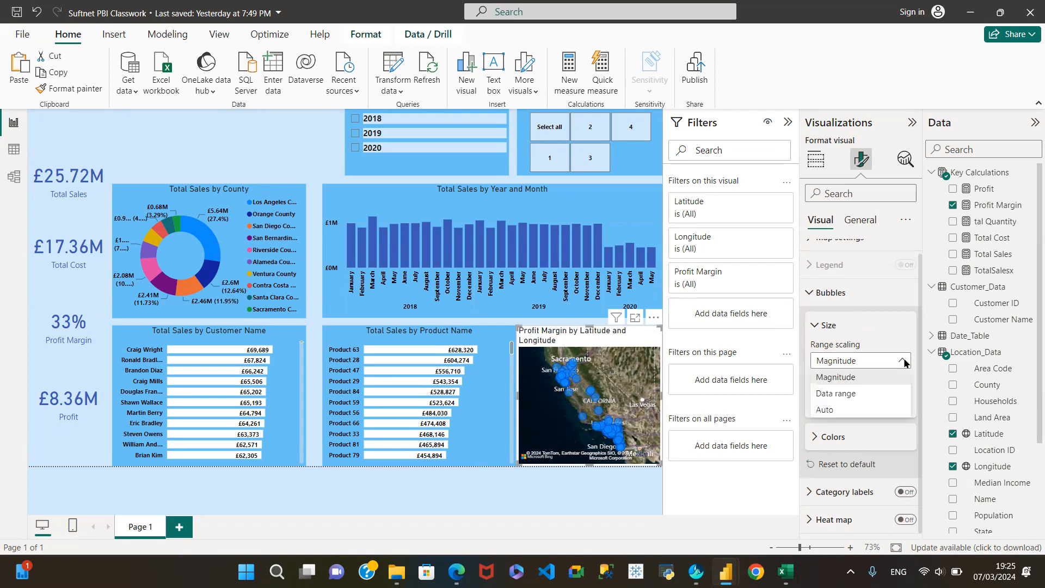
click(841, 393)
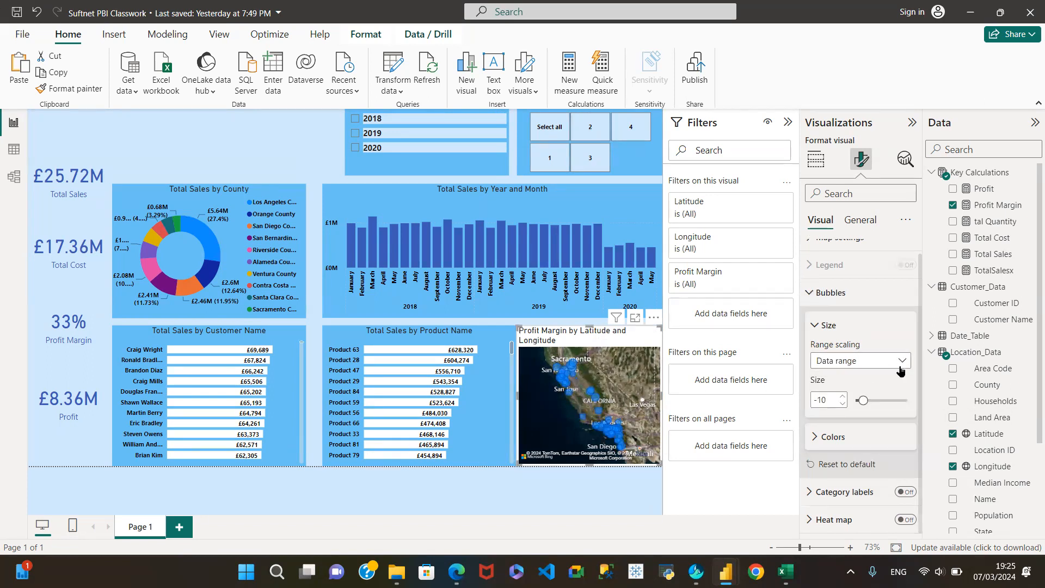
click(903, 361)
click(831, 409)
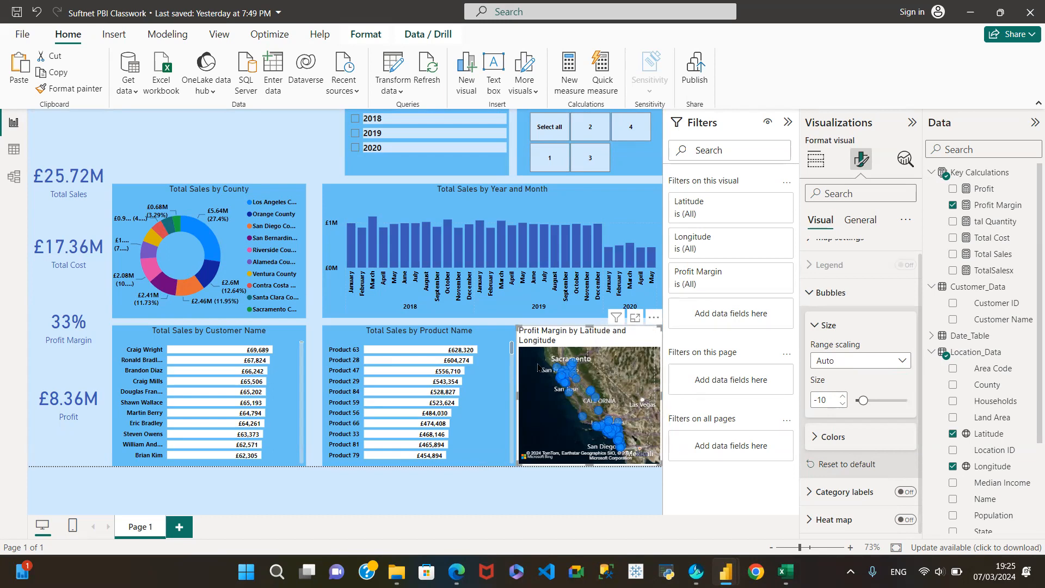
Step: Open conditional formatting for the map's default bubble colour and try the Rules, Field value and Gradient format styles
click(812, 440)
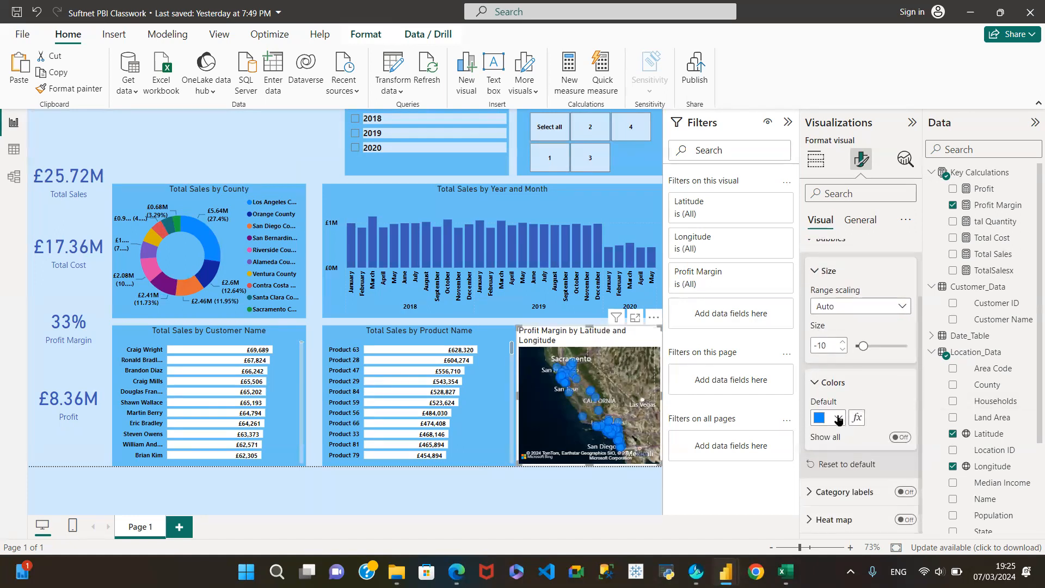
click(838, 418)
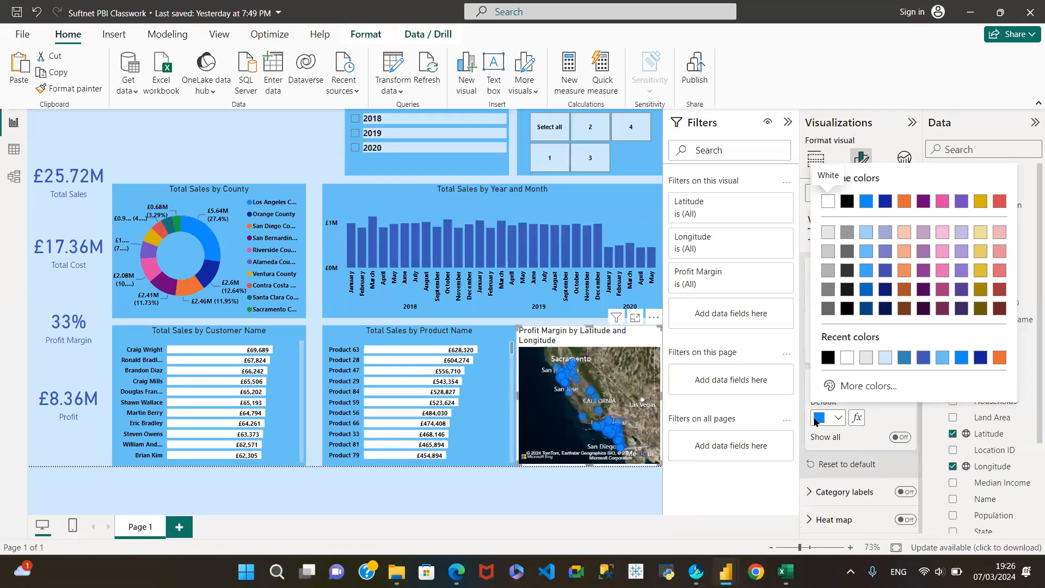
click(858, 418)
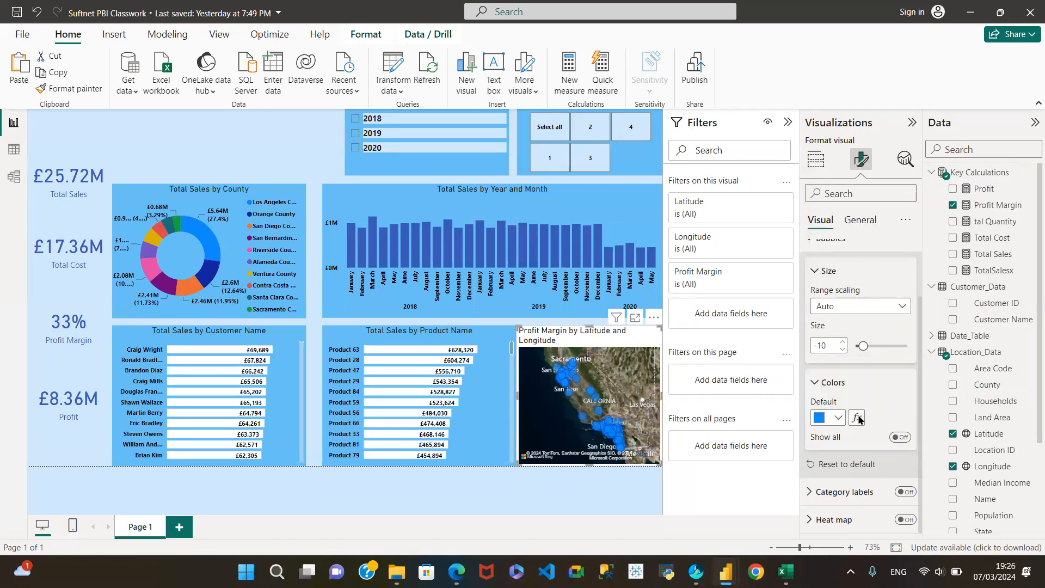
click(858, 418)
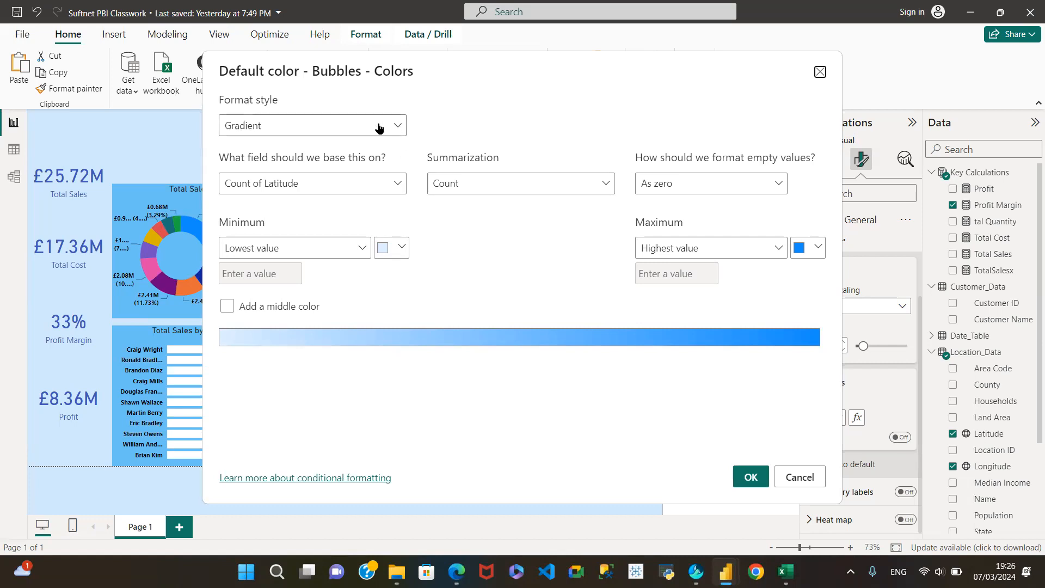
click(399, 125)
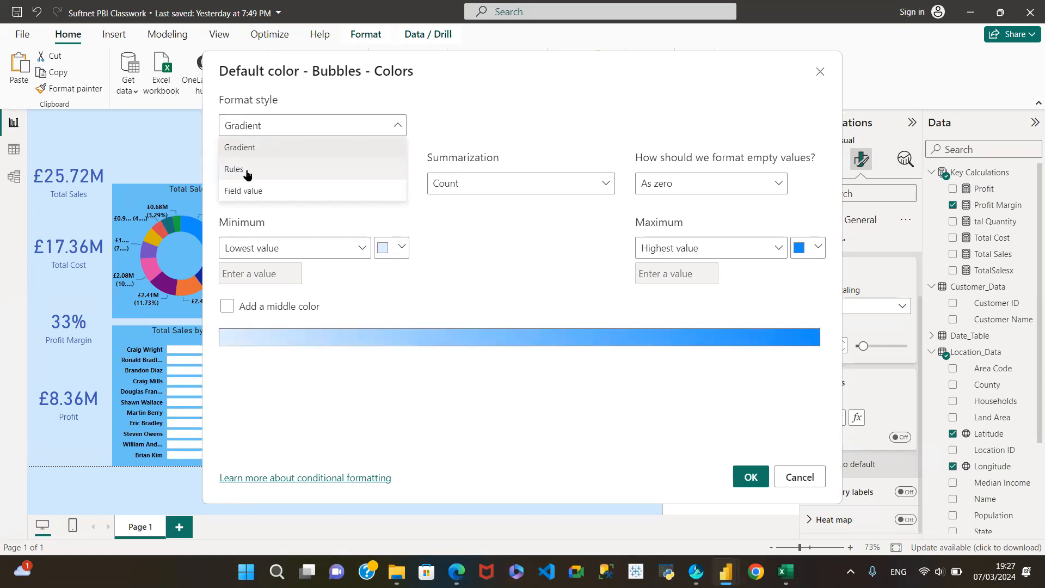
click(265, 169)
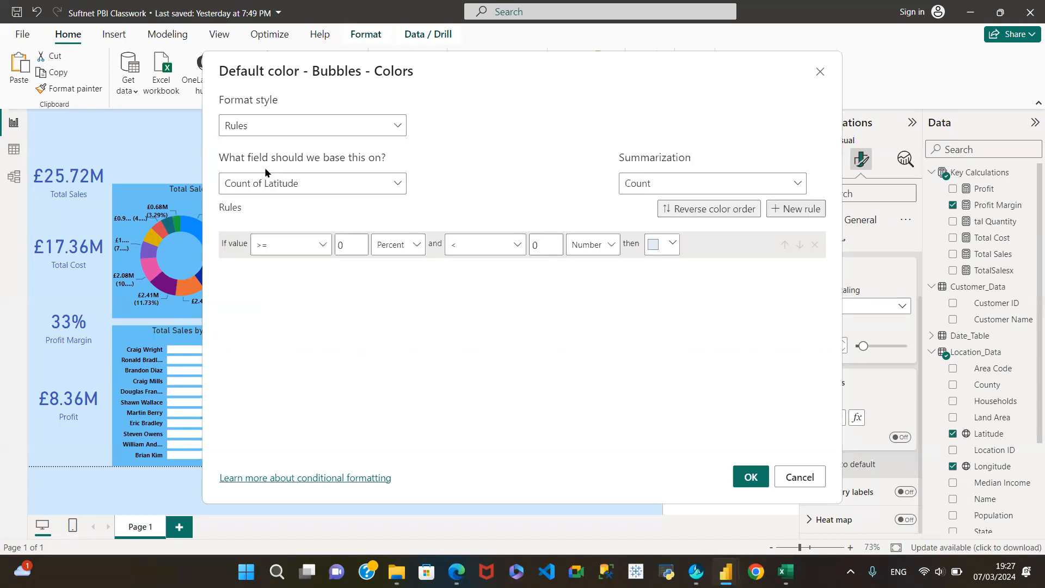
click(398, 129)
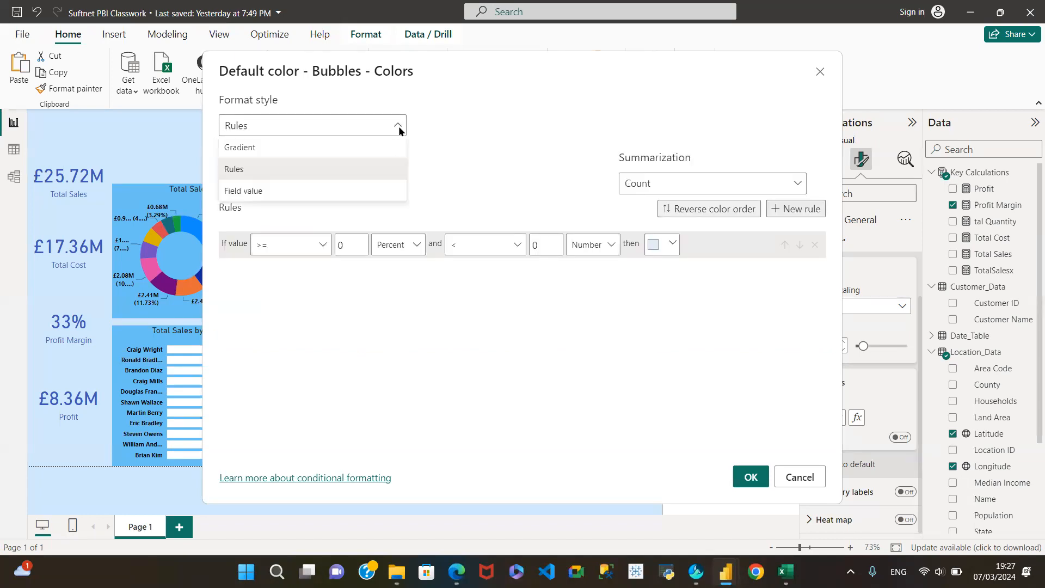
click(275, 191)
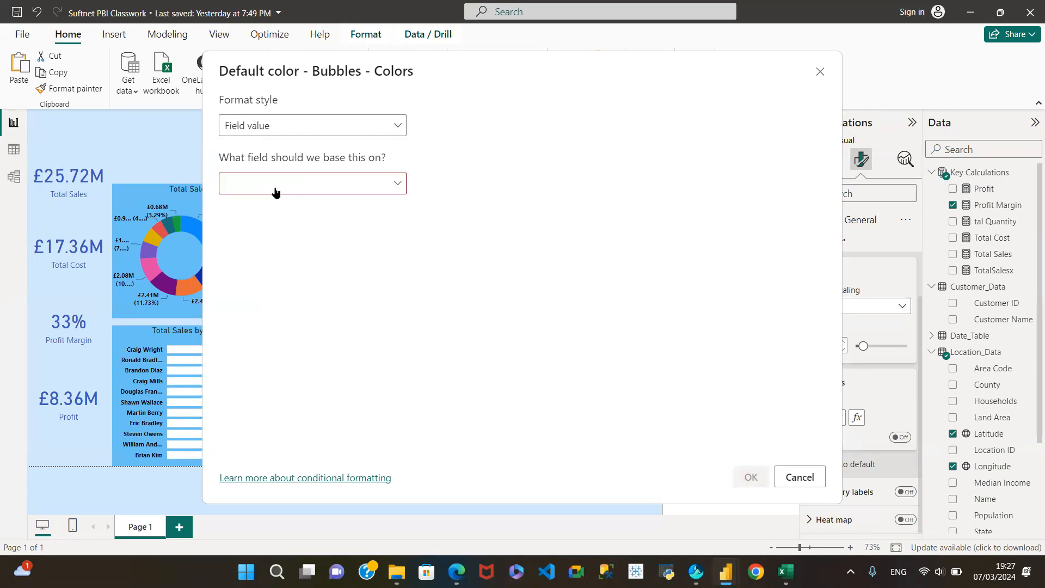
click(397, 129)
click(275, 145)
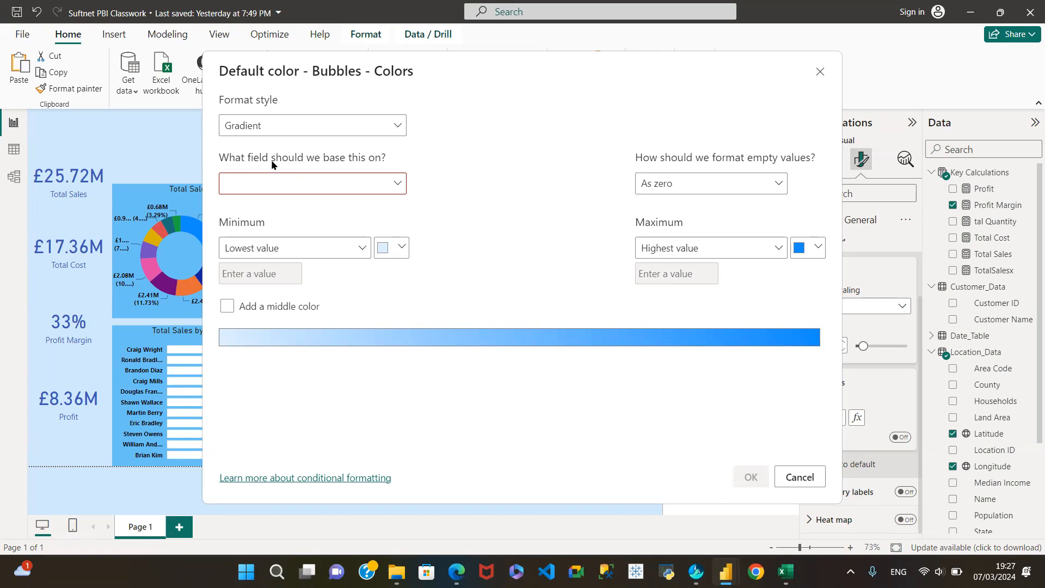
Step: Try basing the bubble colour gradient on the Profit measure from Key Calculations, followed by Profit Margin
click(396, 185)
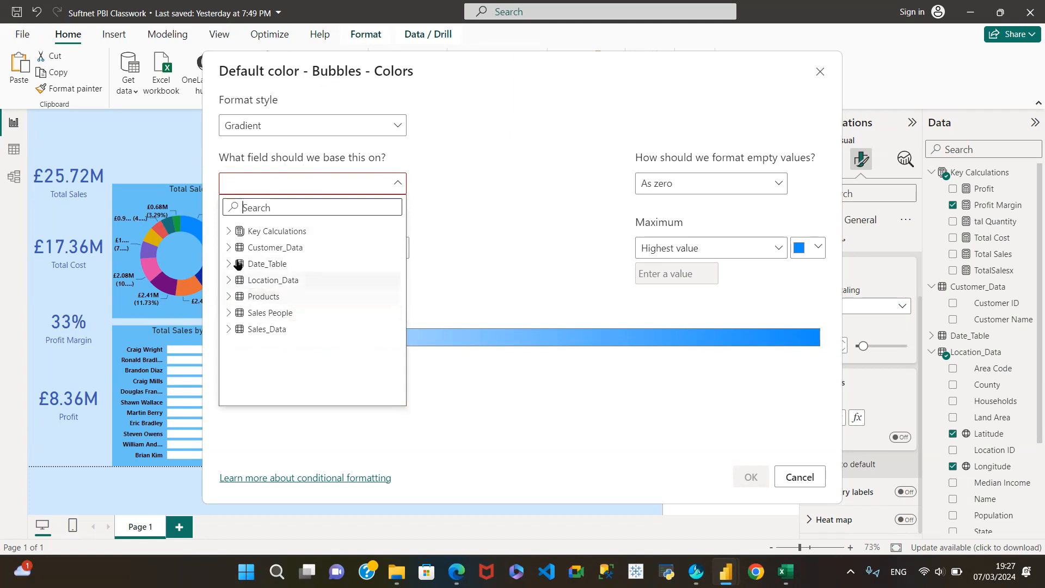
click(229, 231)
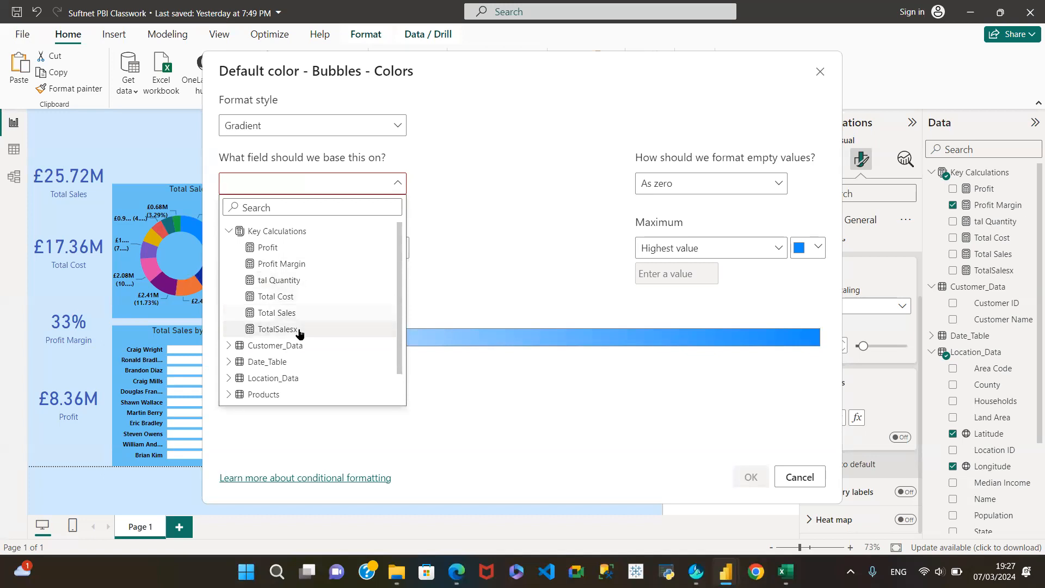
click(273, 248)
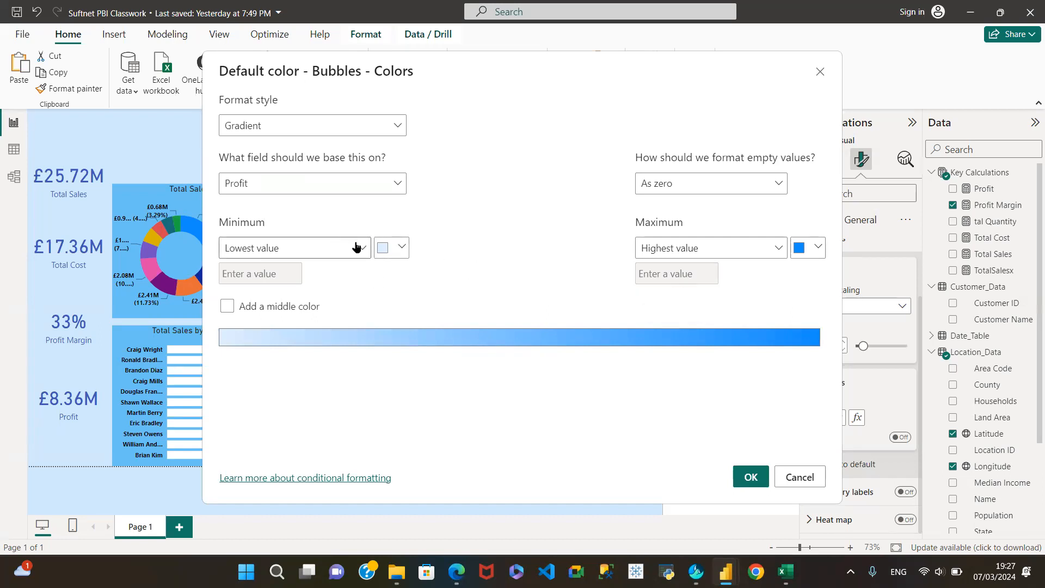
click(397, 187)
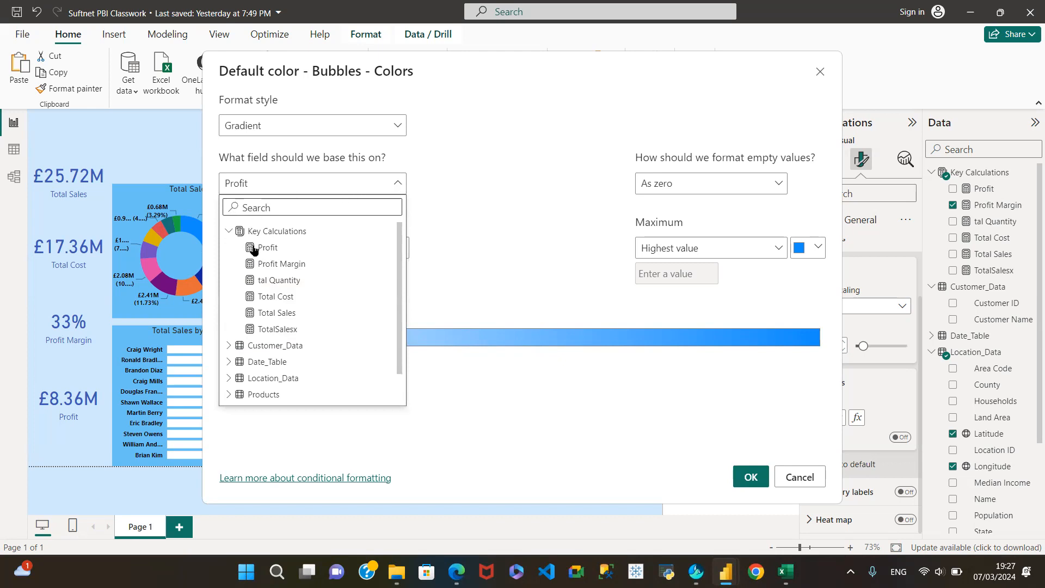
click(261, 264)
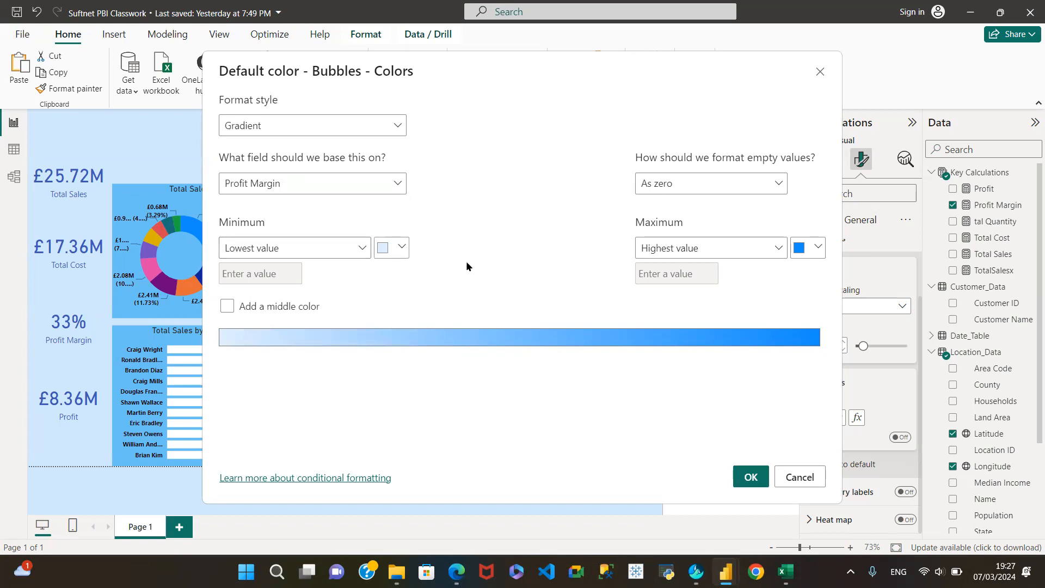
Step: Try adding a middle colour to the bubble gradient, and cancel the conditional formatting without applying it
click(227, 306)
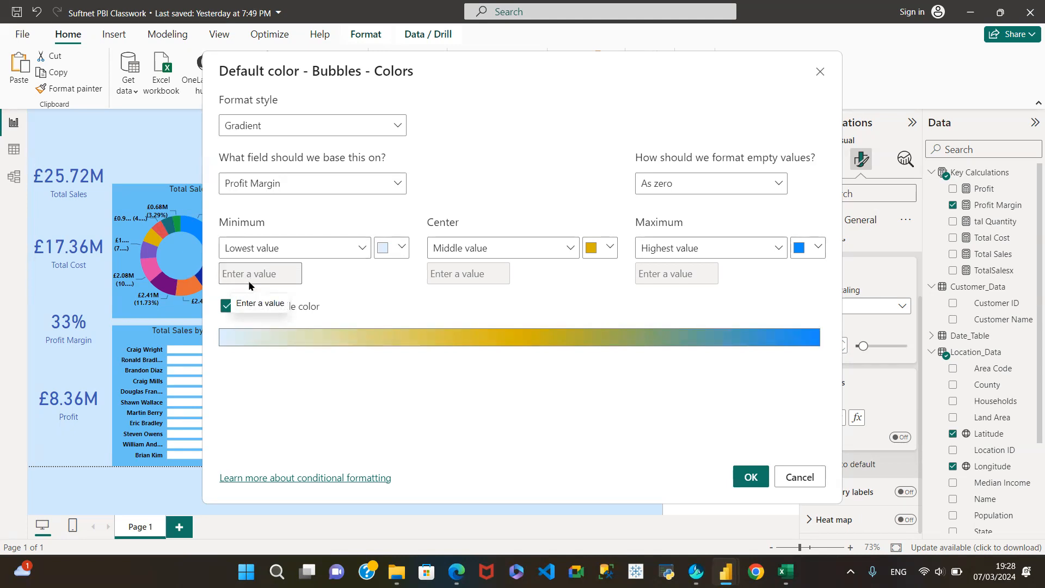
click(401, 249)
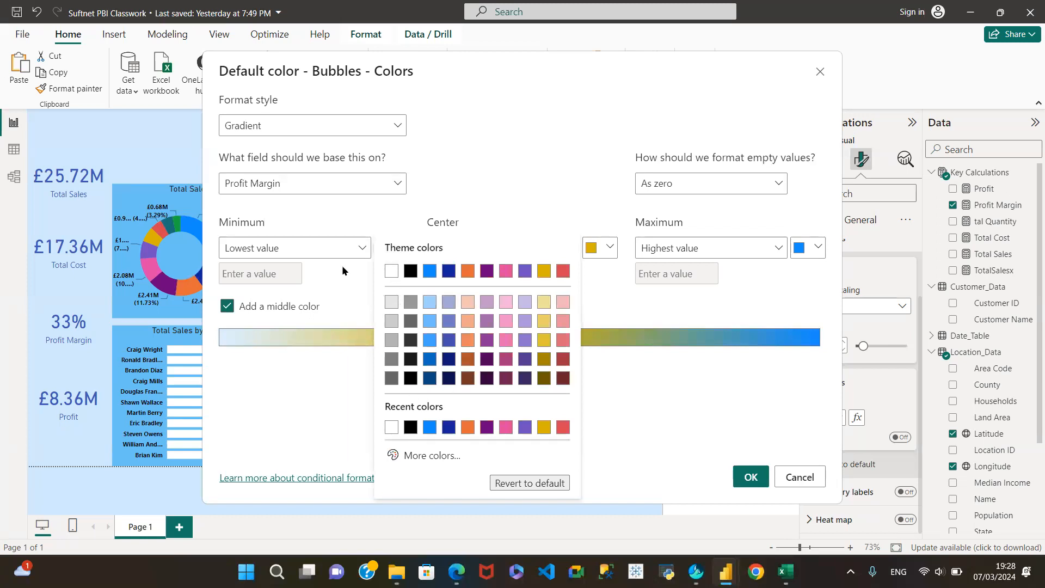
click(337, 297)
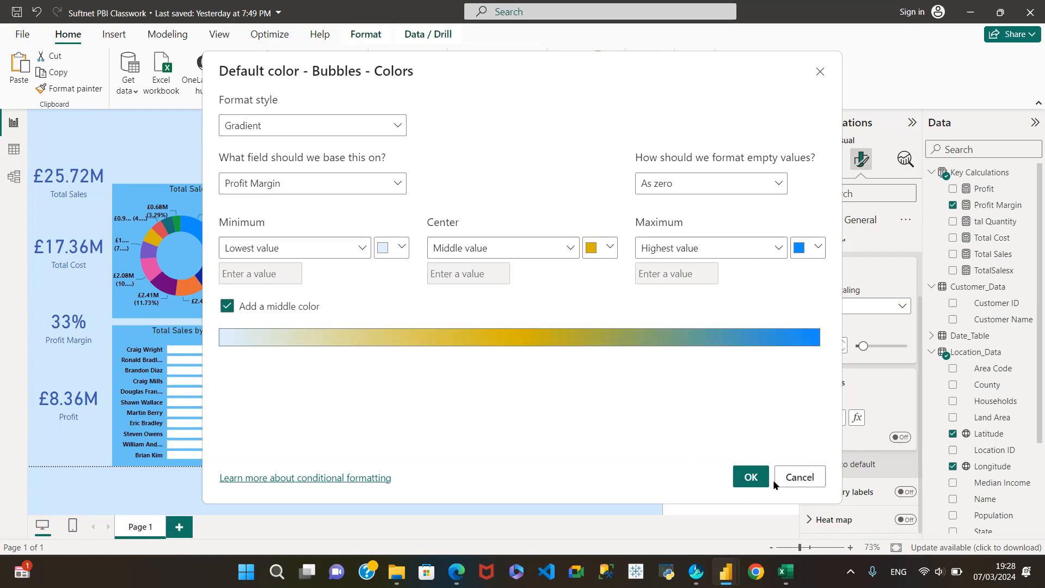
click(797, 477)
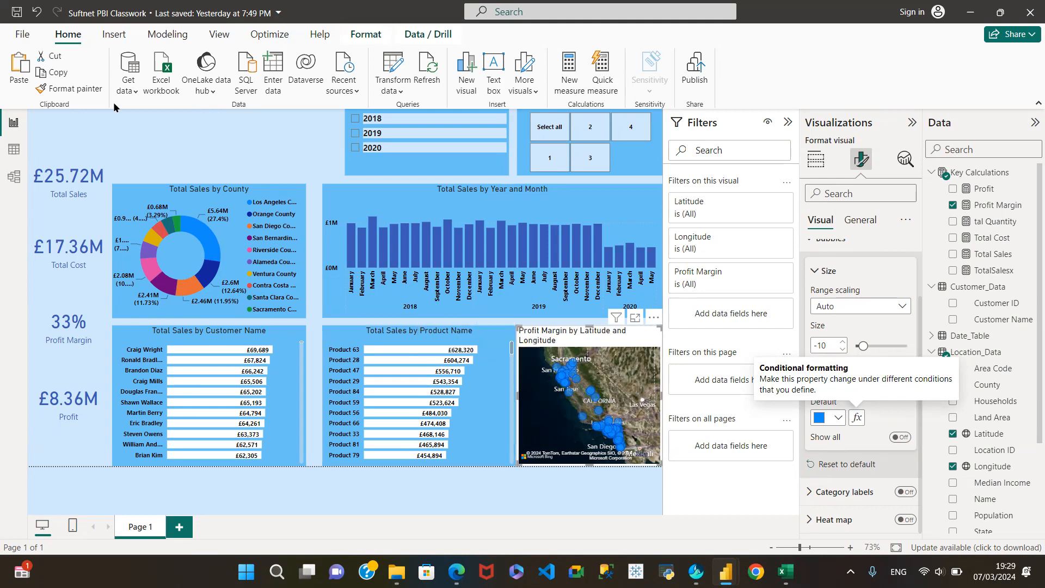
click(275, 122)
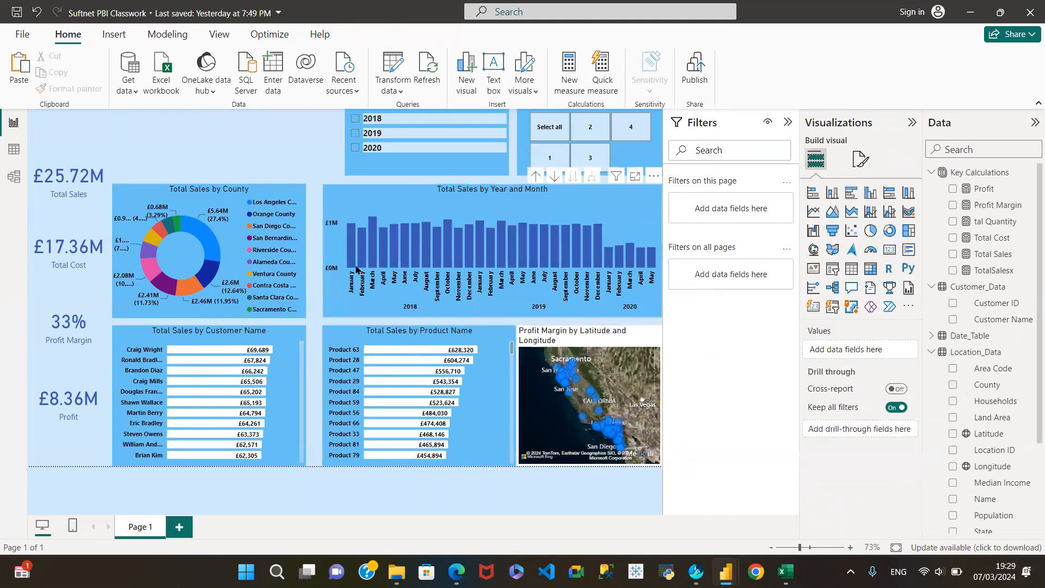